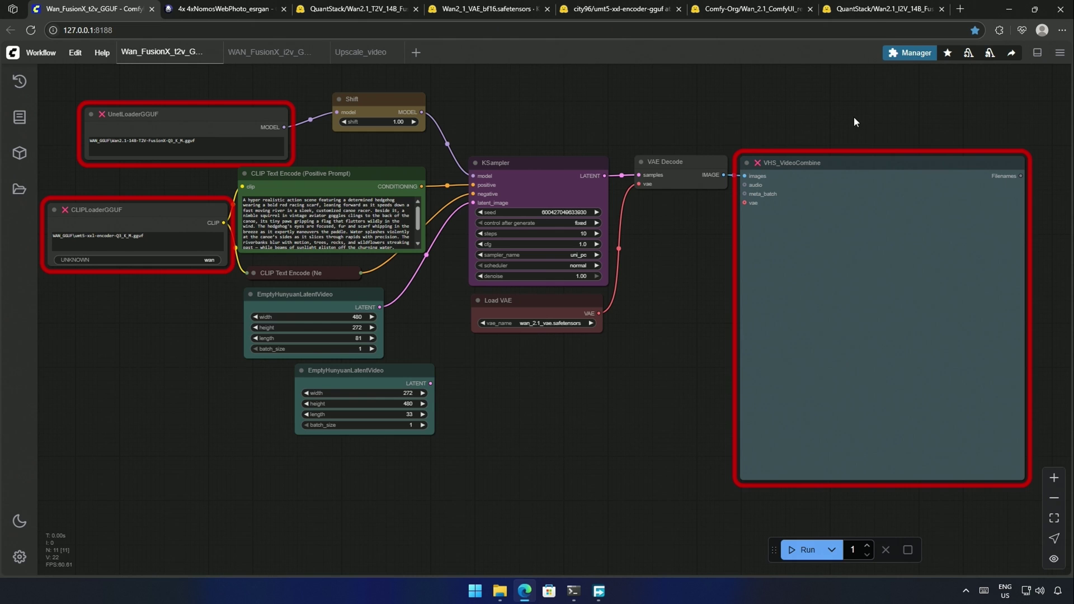
# Step: Open the Custom Nodes Manager and filter the node list to missing packs
pyautogui.click(911, 53)
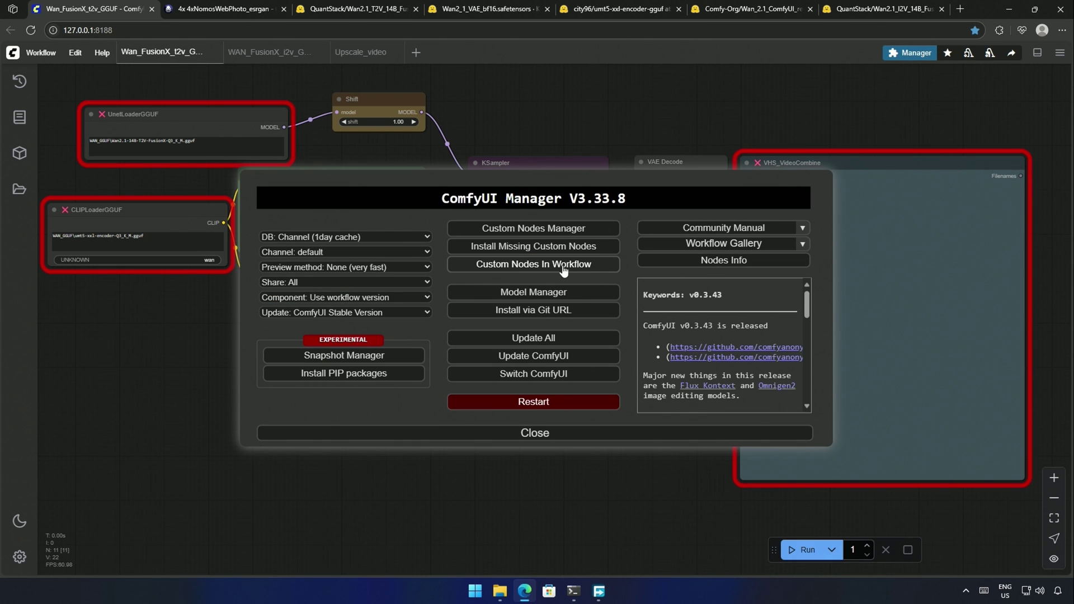
pyautogui.click(508, 248)
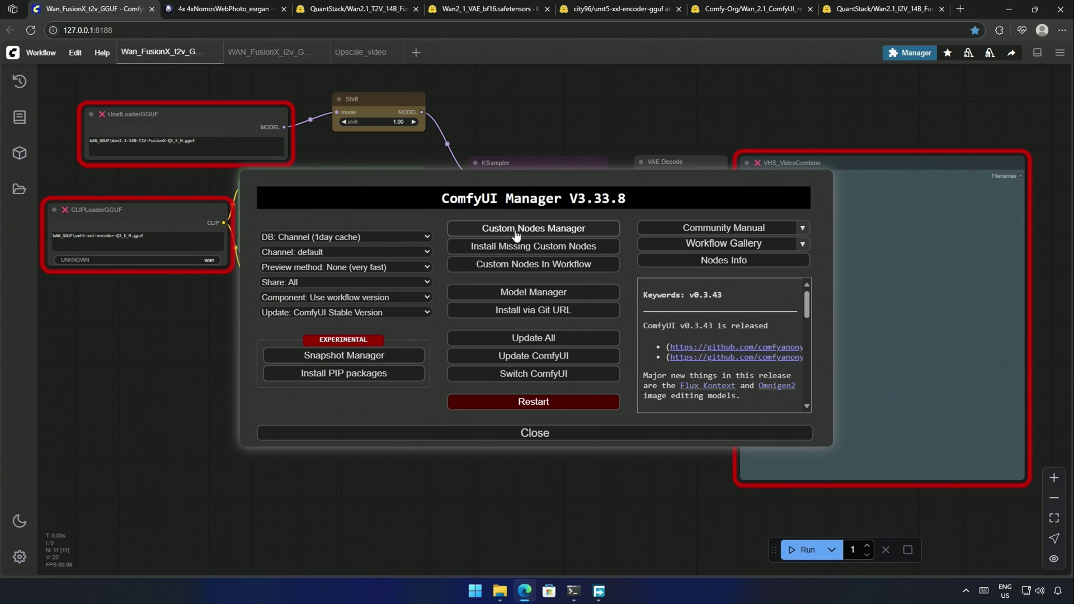
pyautogui.click(196, 123)
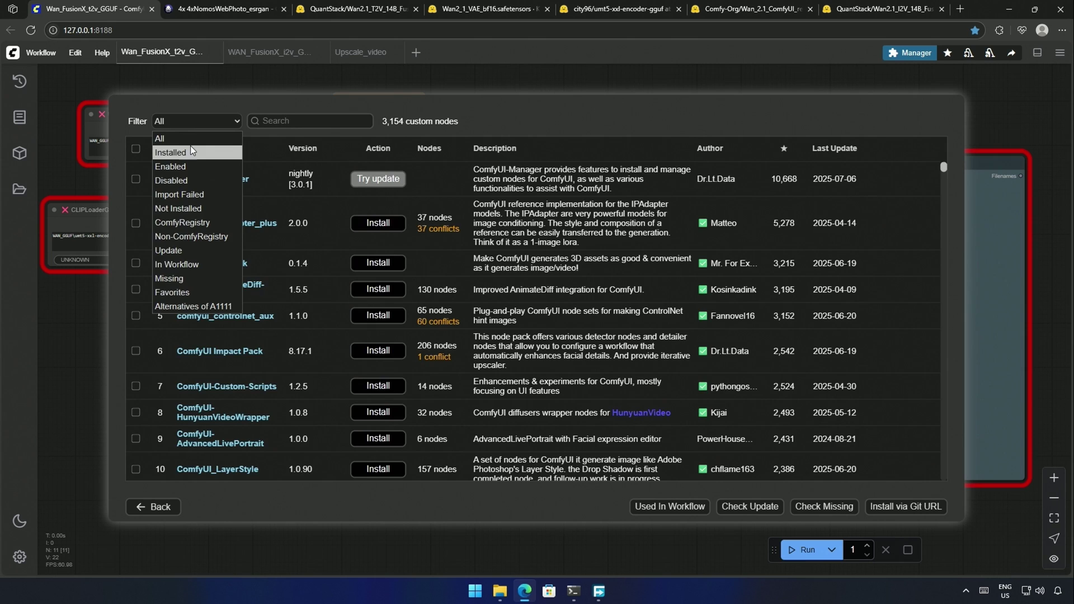
pyautogui.click(189, 153)
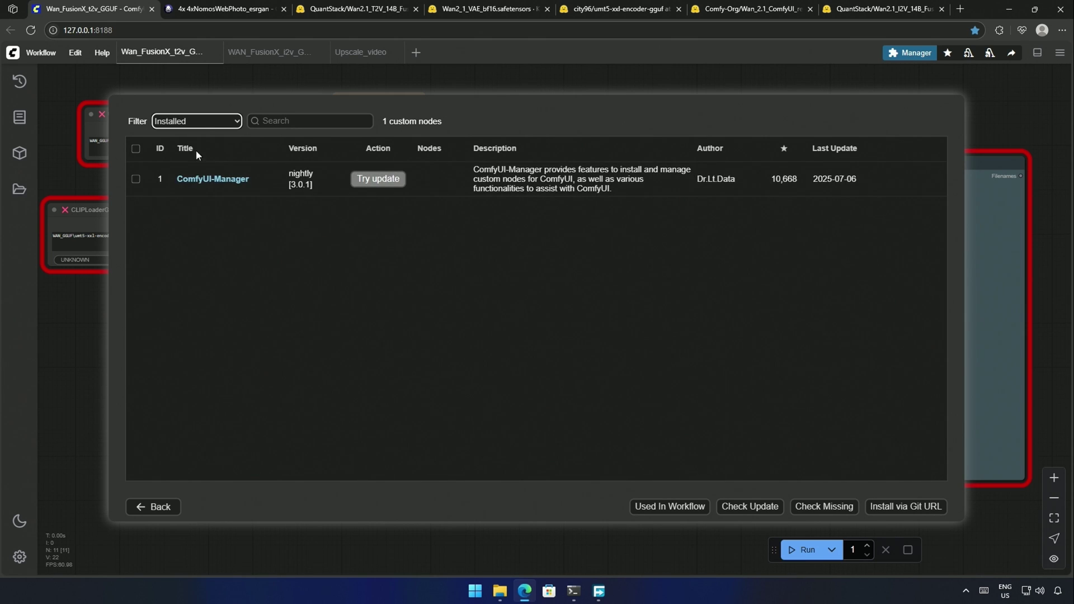
pyautogui.click(206, 122)
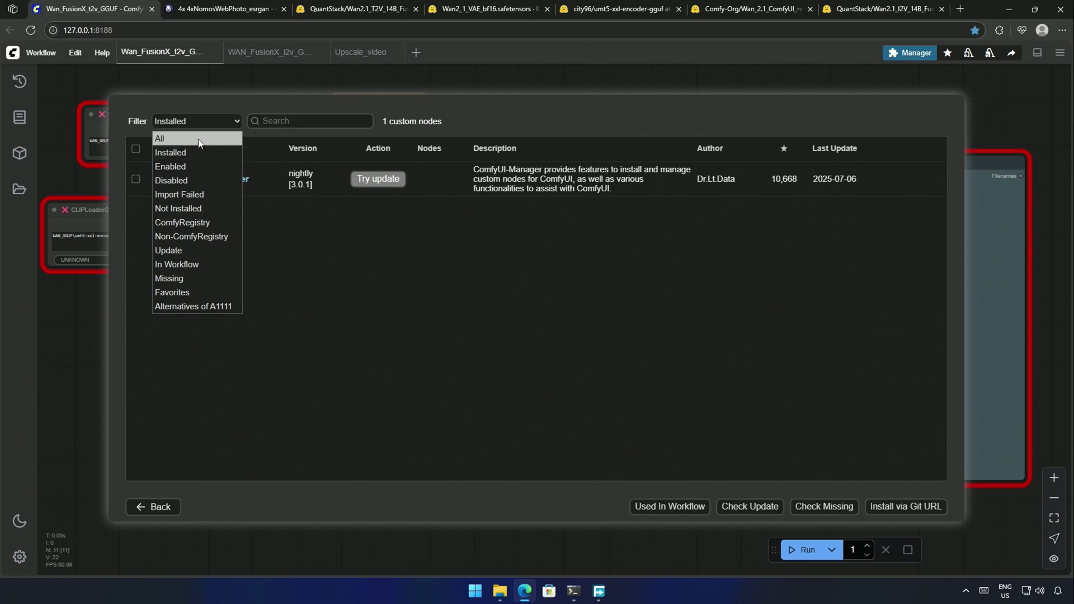
pyautogui.click(178, 277)
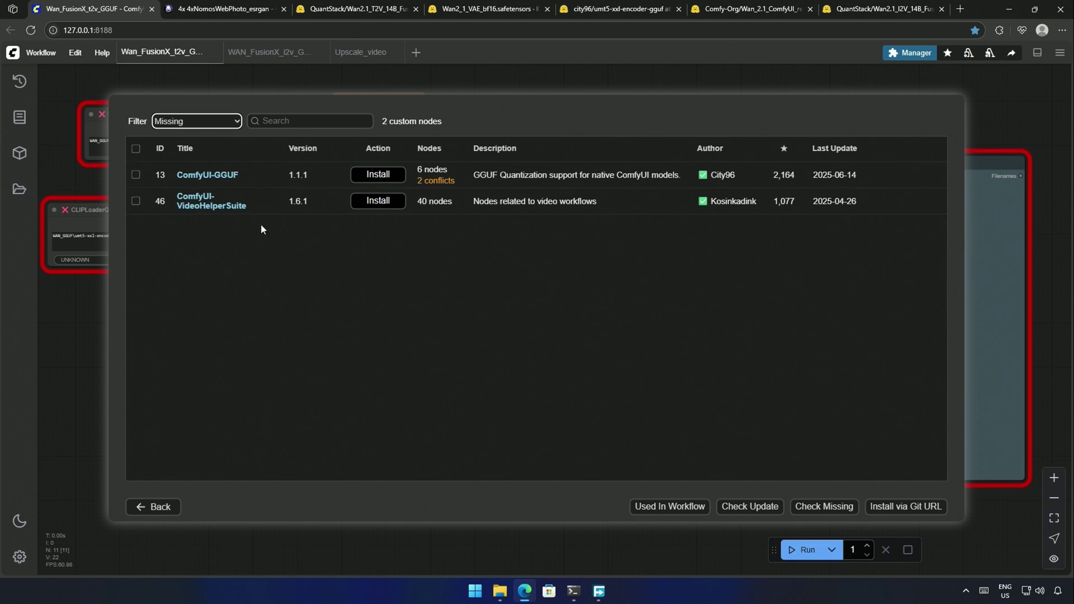
# Step: Install nightly ComfyUI-GGUF and ComfyUI-VideoHelperSuite, then restart the server
pyautogui.click(375, 175)
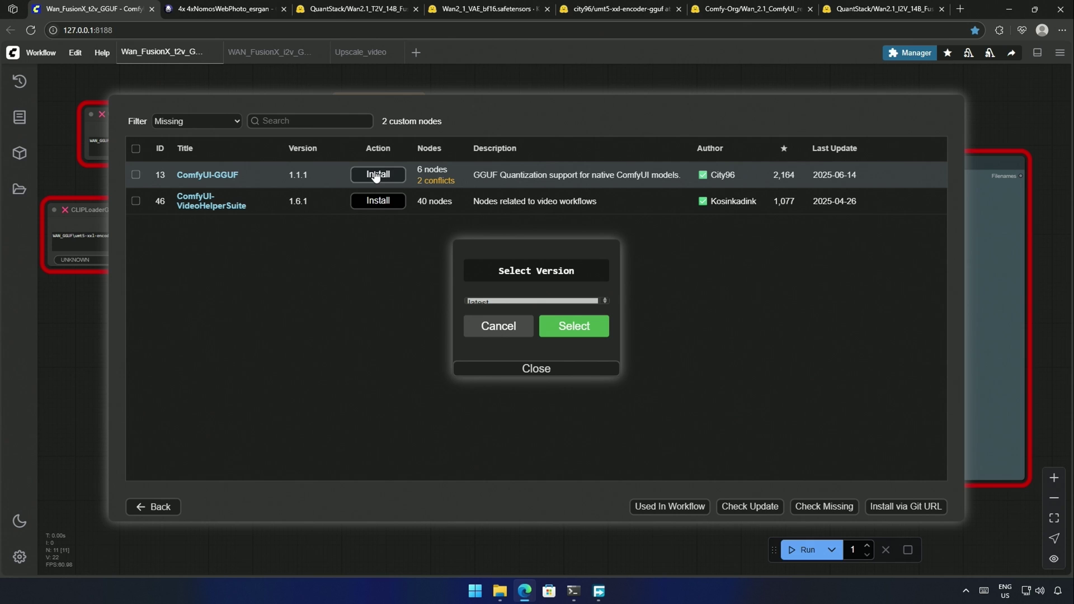
pyautogui.click(479, 295)
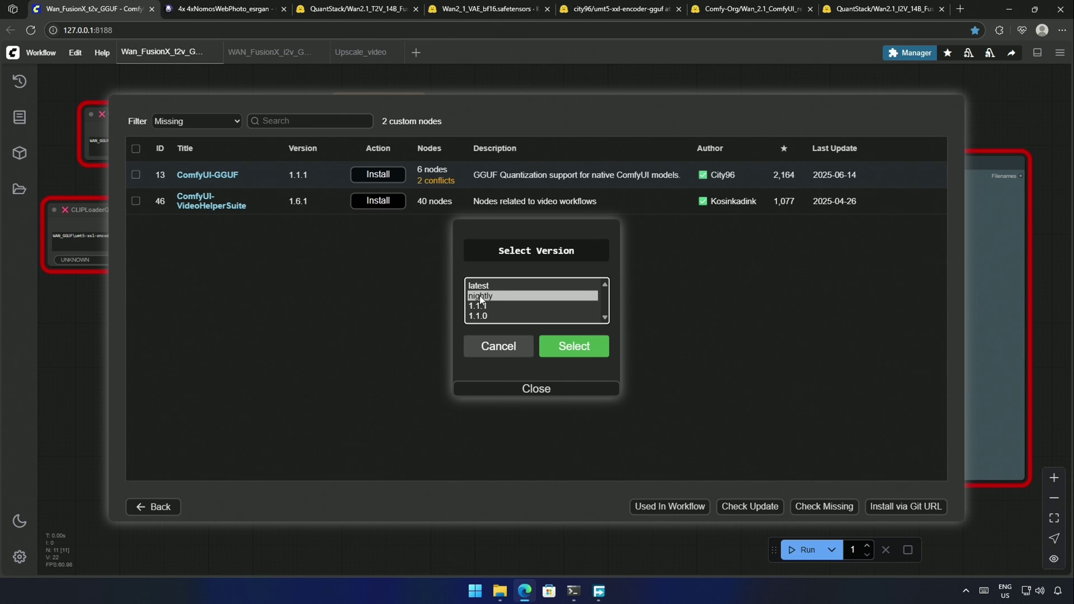
pyautogui.click(550, 346)
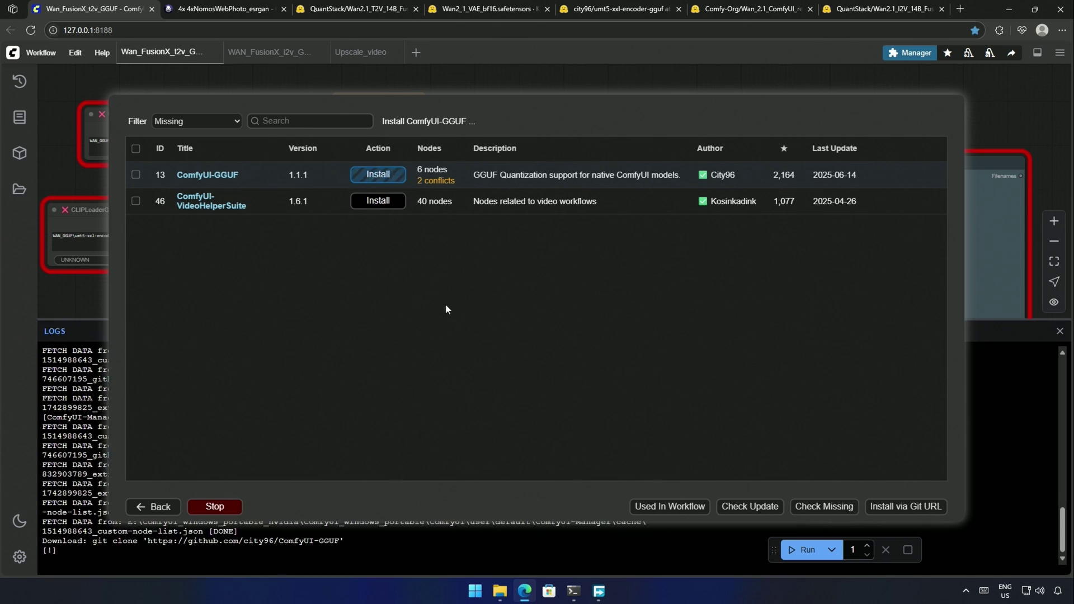
pyautogui.click(364, 200)
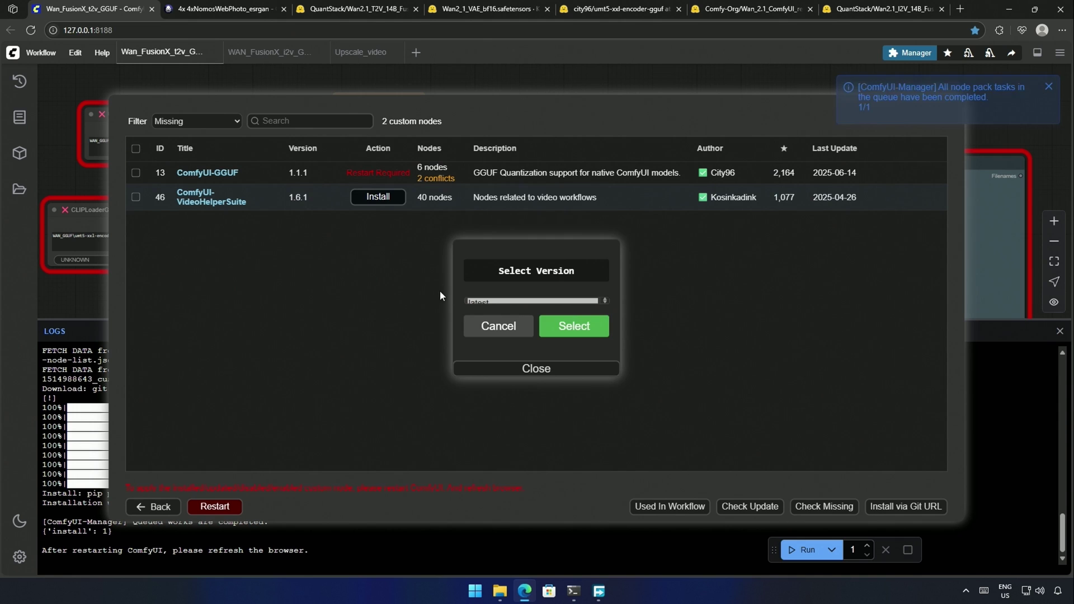
pyautogui.click(481, 267)
pyautogui.click(559, 378)
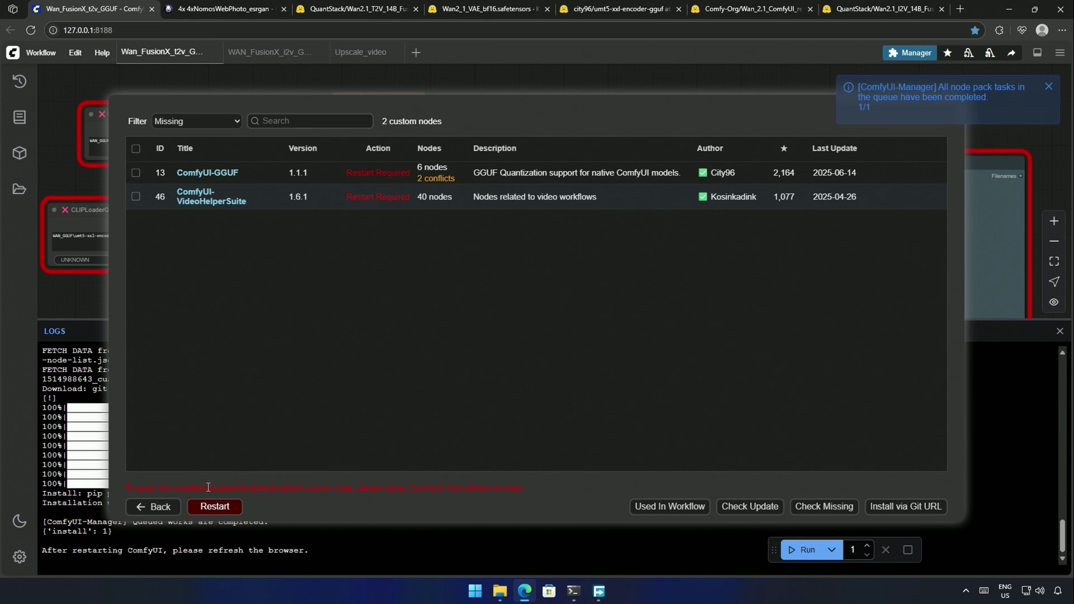
pyautogui.click(208, 509)
pyautogui.click(594, 339)
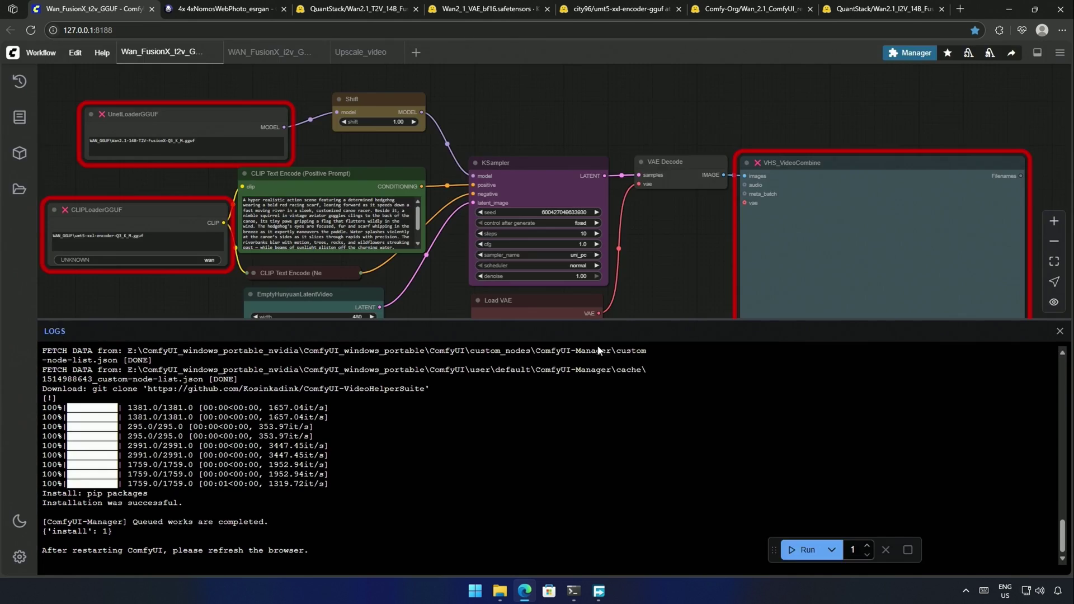
# Step: Refresh the page and dismiss the missing models warning to reveal the loader nodes
pyautogui.click(731, 339)
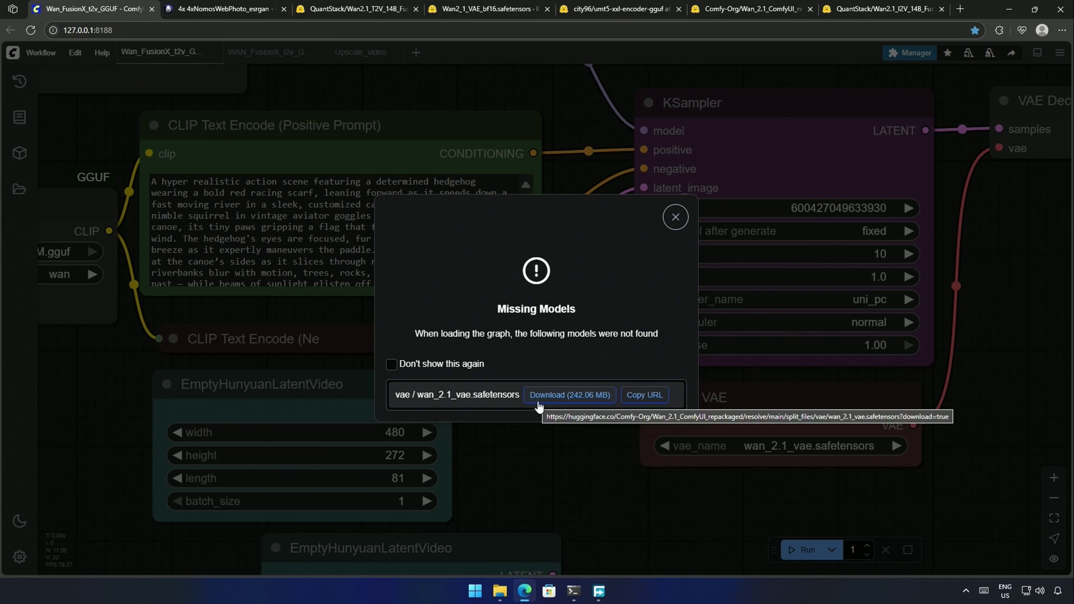
pyautogui.click(676, 216)
pyautogui.scroll(-3, 626, 289)
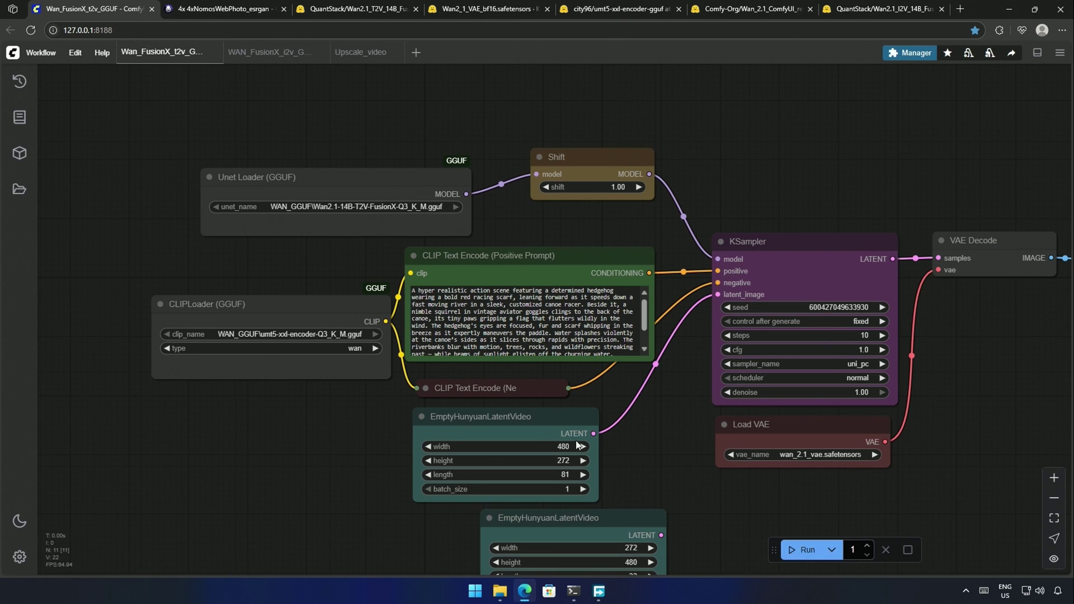
pyautogui.moveTo(314, 428); pyautogui.dragTo(261, 387)
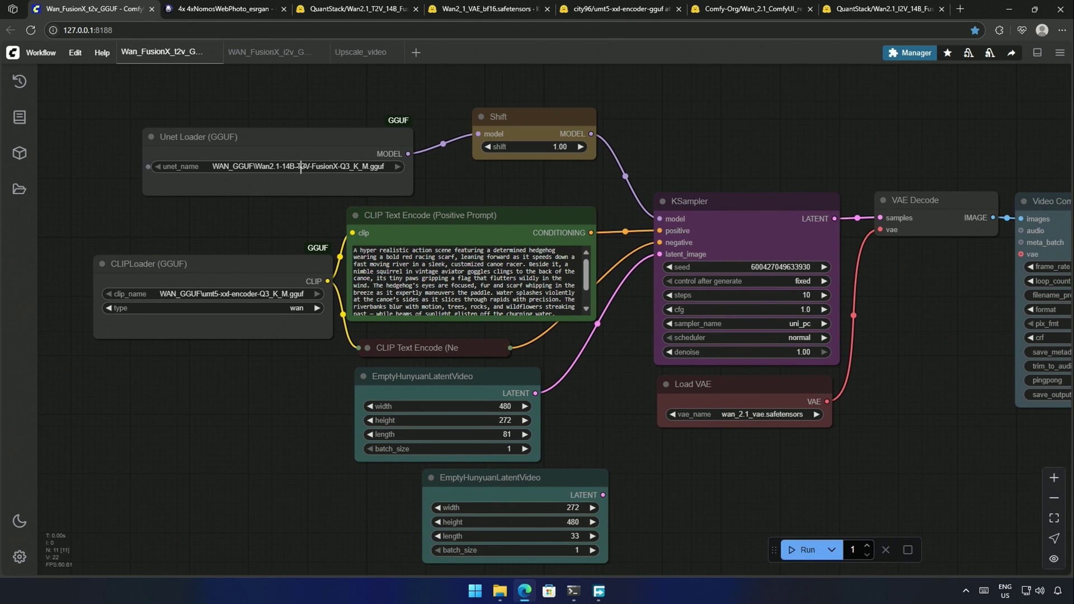
# Step: Review the Unet, CLIP and VAE loader nodes, then go to the QuantStack FusionX repository
pyautogui.click(293, 141)
pyautogui.keyDown('shift'); pyautogui.click(254, 265); pyautogui.keyUp('shift')
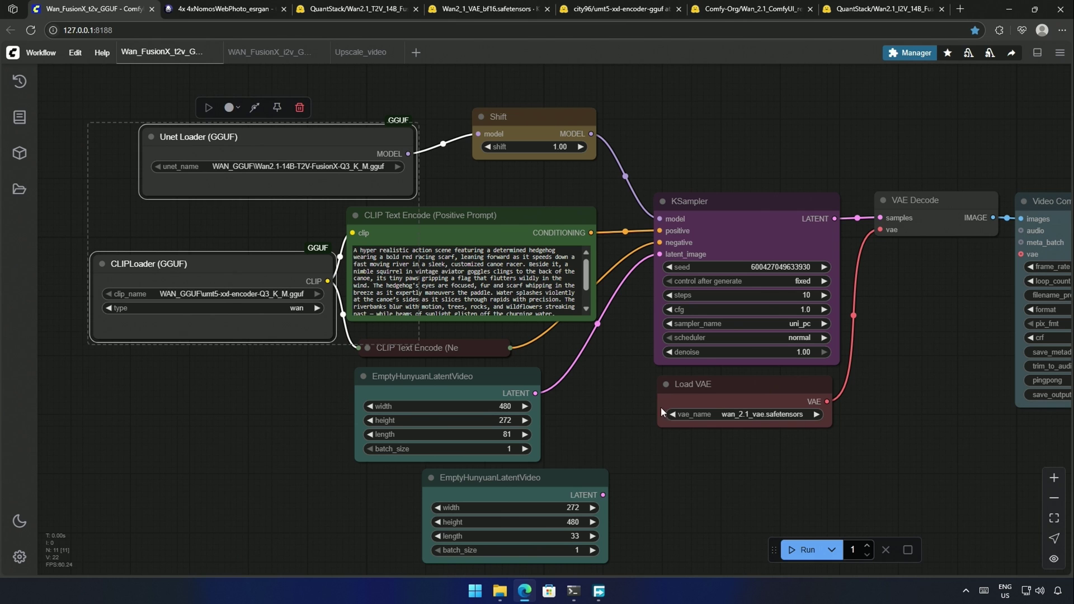
pyautogui.keyDown('shift'); pyautogui.click(732, 393); pyautogui.keyUp('shift')
pyautogui.click(656, 440)
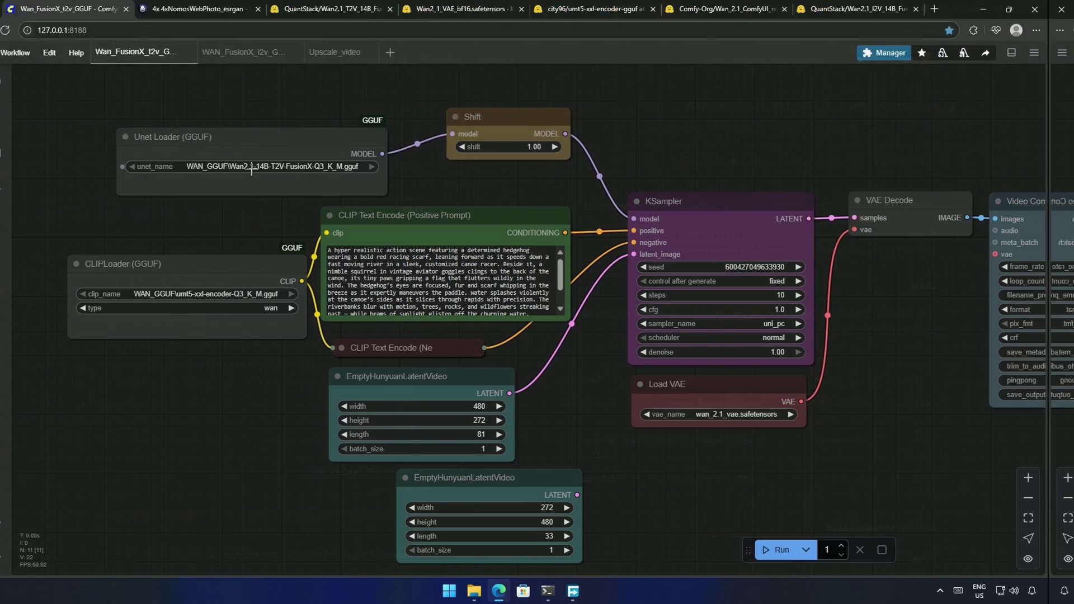
pyautogui.click(358, 9)
pyautogui.moveTo(112, 106); pyautogui.dragTo(364, 108)
# Step: List the repository files and compare the Q3_K_M and Q2_K file sizes
pyautogui.click(255, 162)
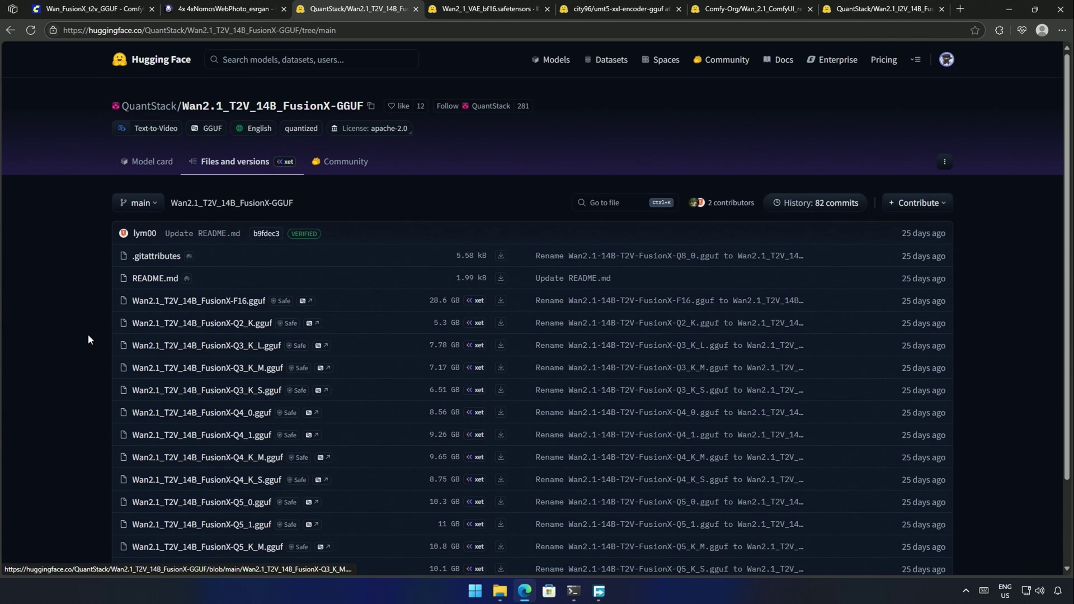
pyautogui.moveTo(93, 311); pyautogui.dragTo(326, 506)
pyautogui.scroll(-2, 146, 344)
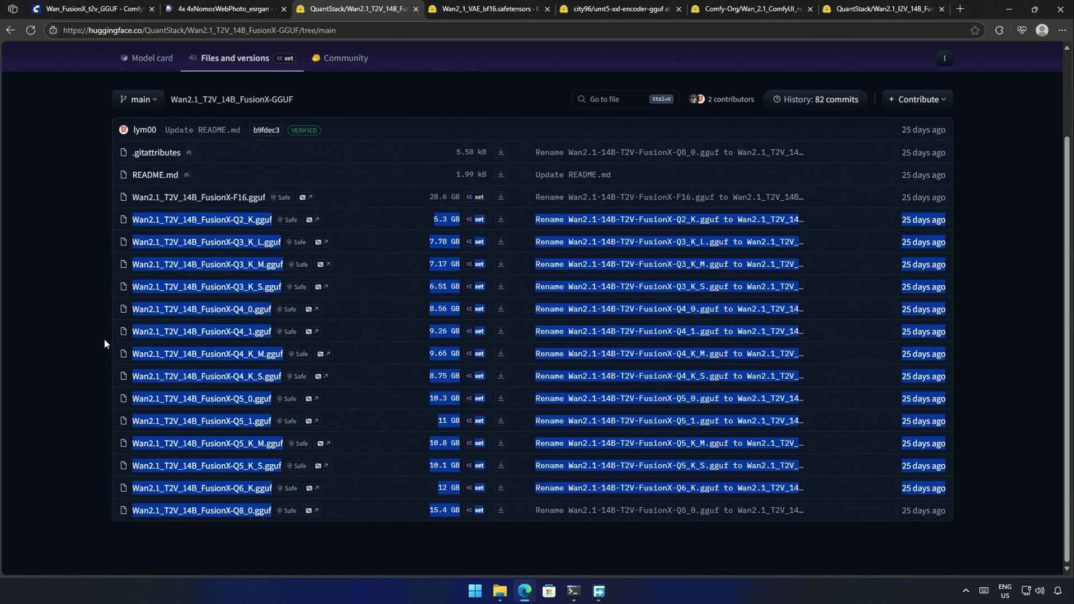
pyautogui.moveTo(78, 272); pyautogui.dragTo(485, 263)
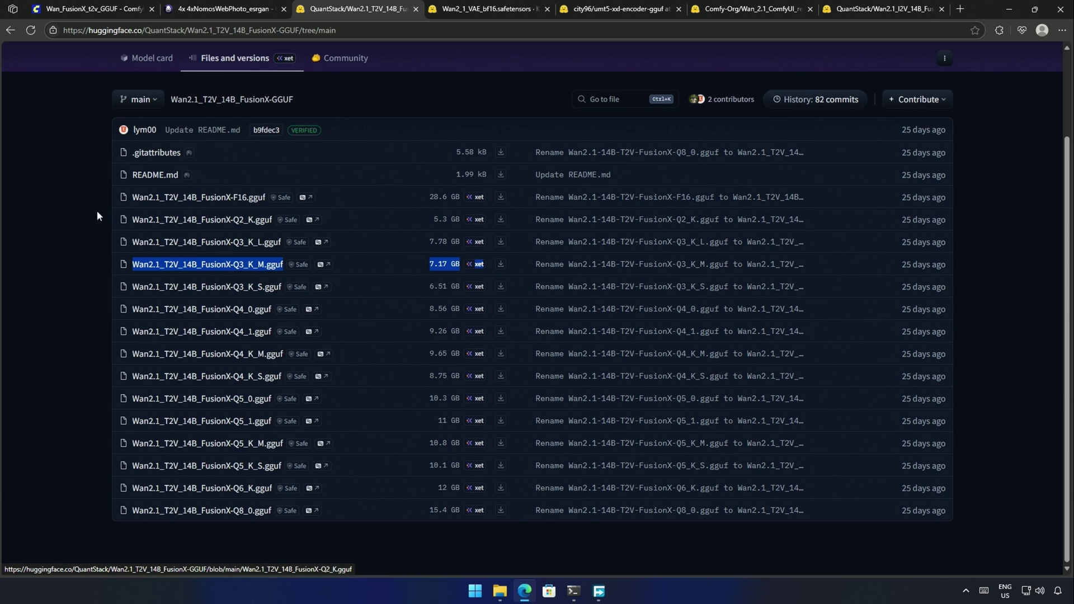
pyautogui.moveTo(103, 216); pyautogui.dragTo(511, 223)
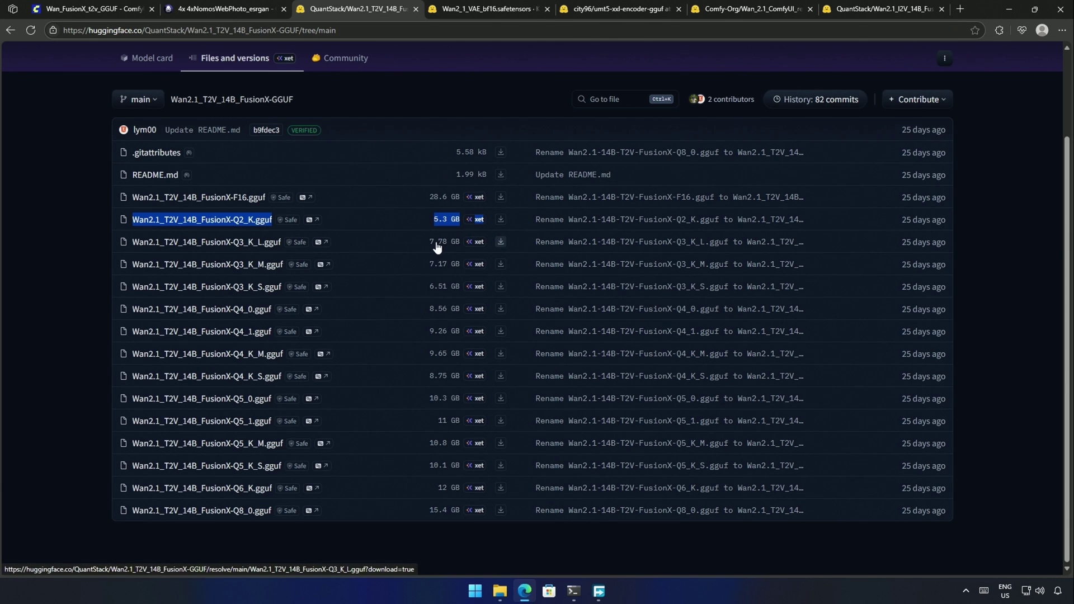
pyautogui.click(102, 268)
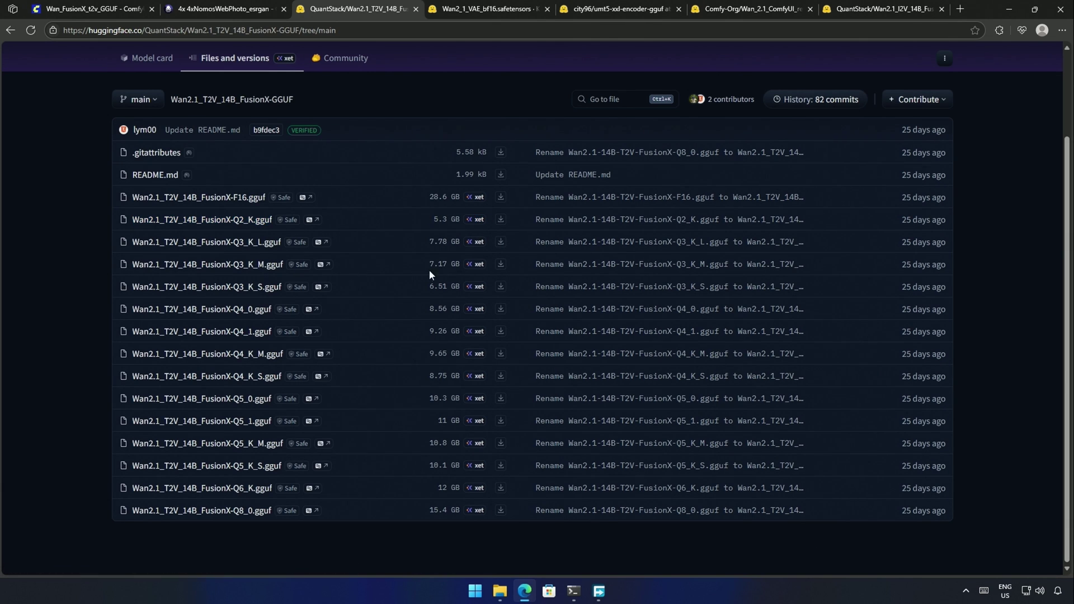
# Step: Download the Q3_K_M FusionX GGUF file into ComfyUI\models\unet
pyautogui.click(501, 264)
pyautogui.click(468, 192)
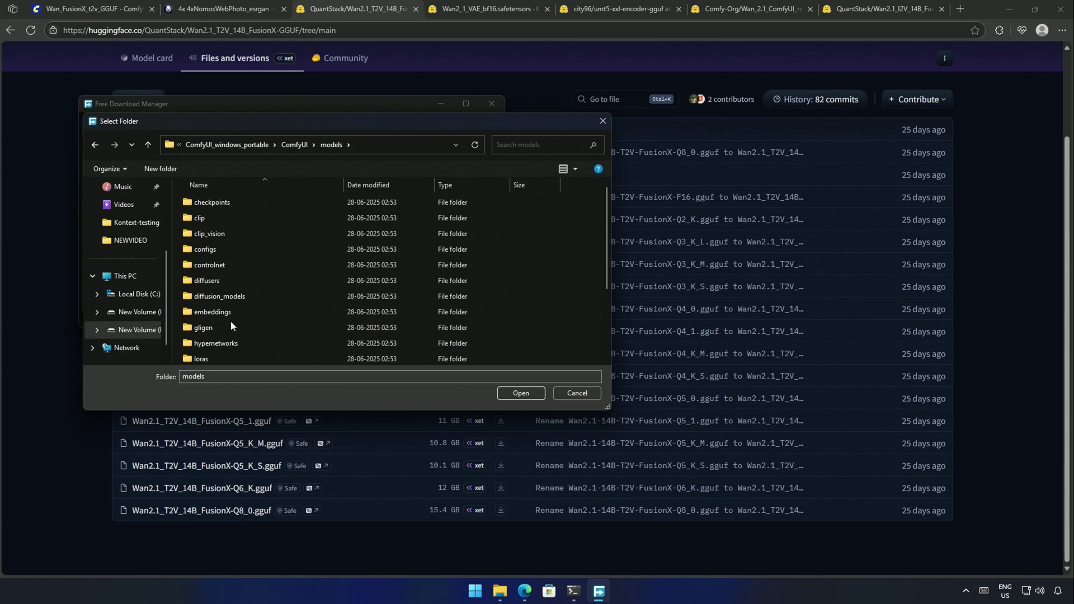
pyautogui.scroll(-2, 230, 327)
pyautogui.click(221, 341)
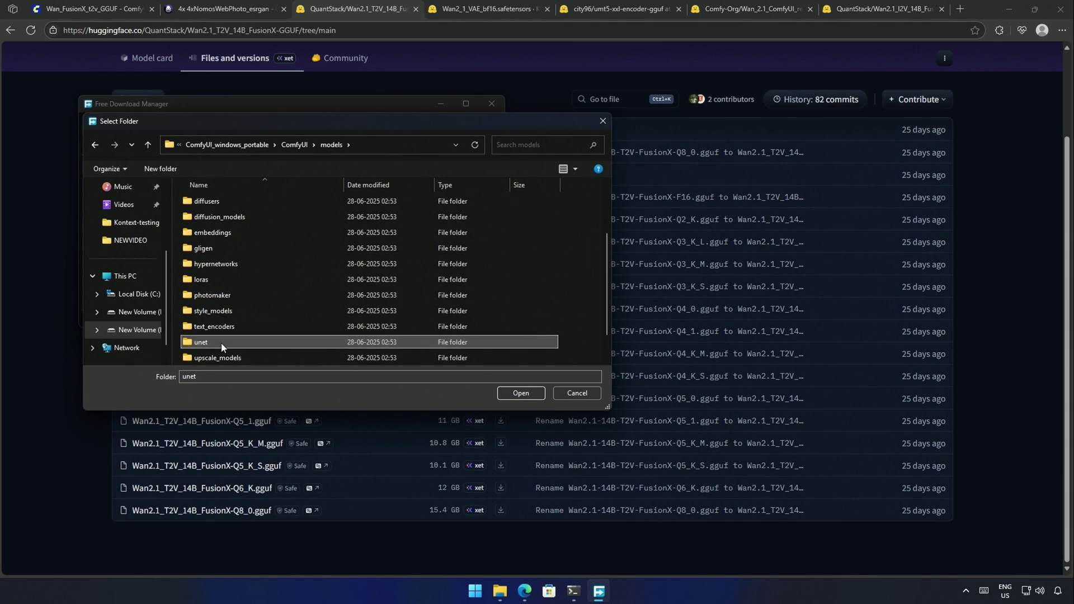
pyautogui.doubleClick(220, 343)
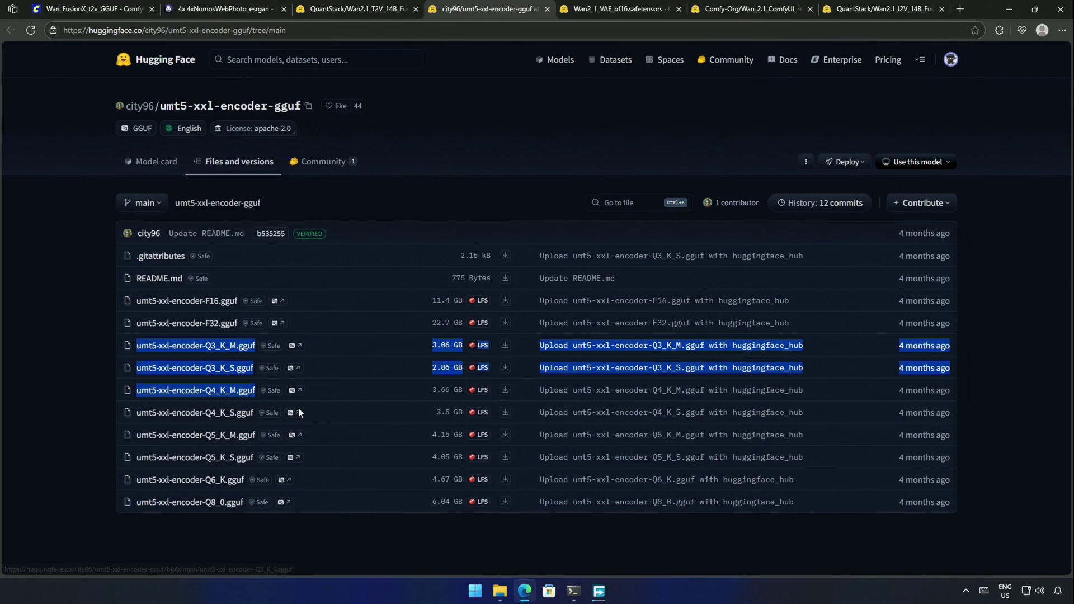
# Step: Compare the umt5 encoder file list against the FusionX model files page
pyautogui.moveTo(298, 407); pyautogui.dragTo(508, 515)
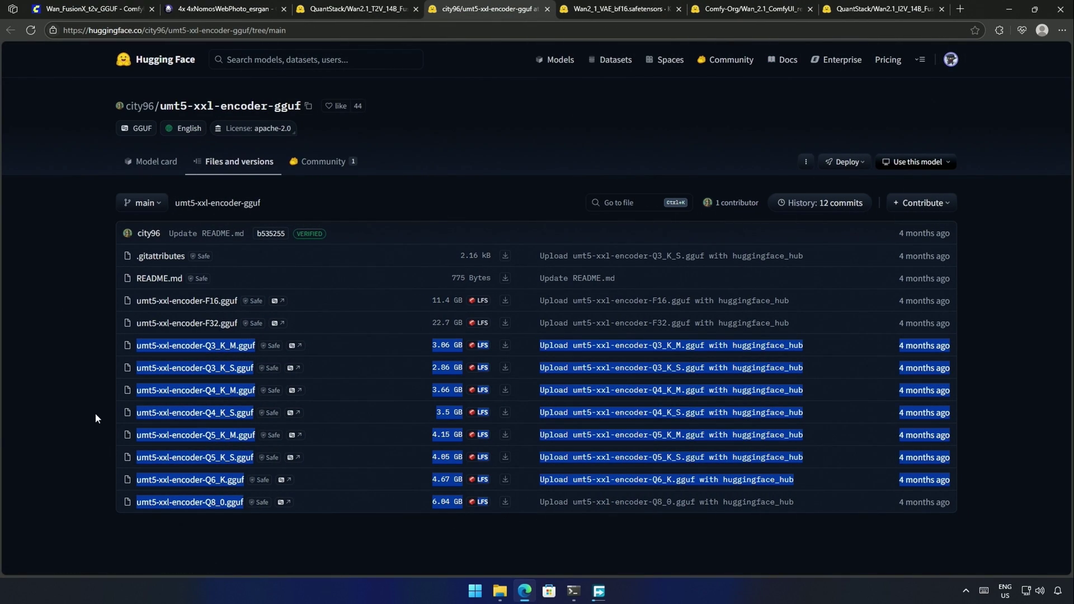
pyautogui.click(86, 394)
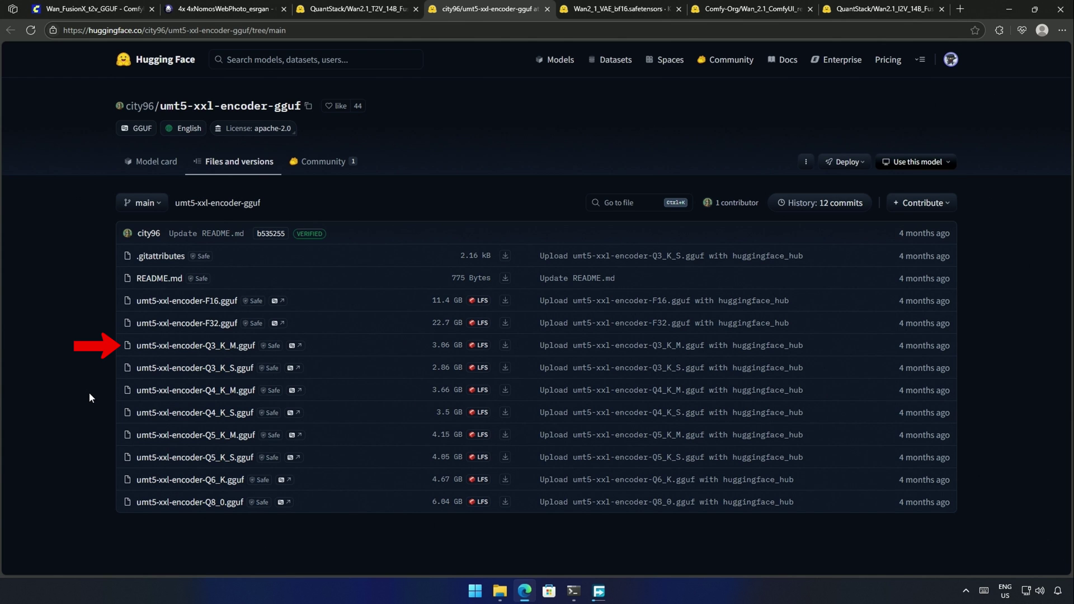
pyautogui.click(324, 6)
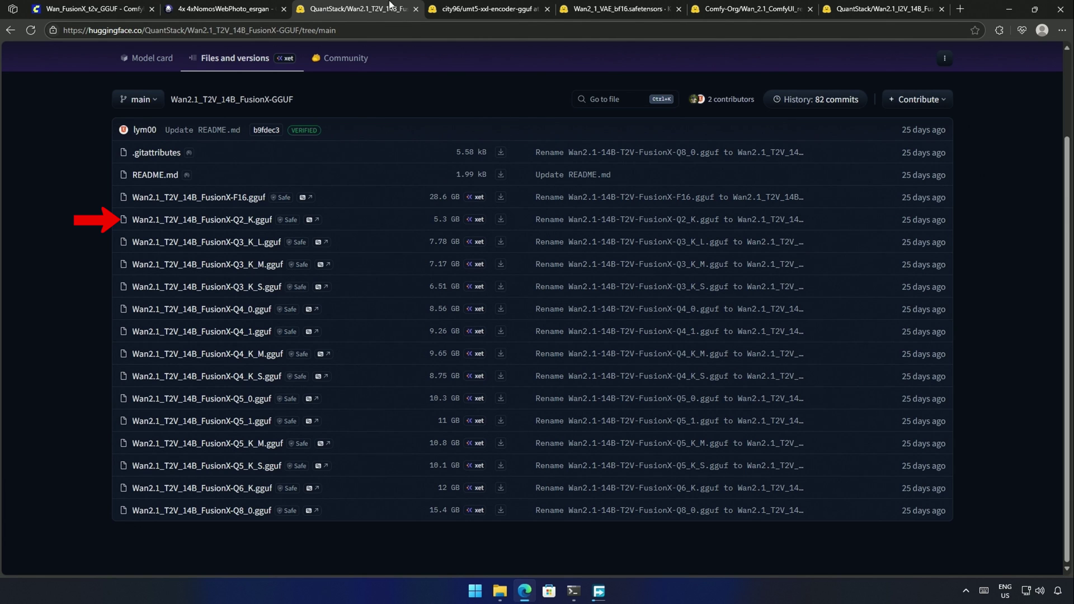
pyautogui.click(491, 7)
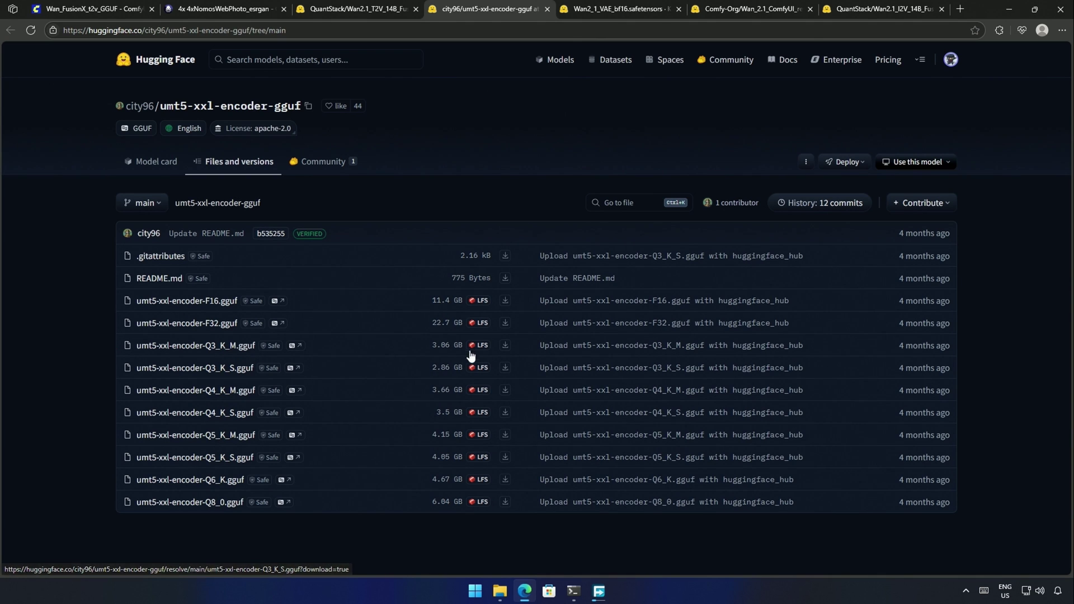
# Step: Download the umt5-xxl-encoder Q3_K_M file into models\text_encoders
pyautogui.click(505, 345)
pyautogui.click(469, 194)
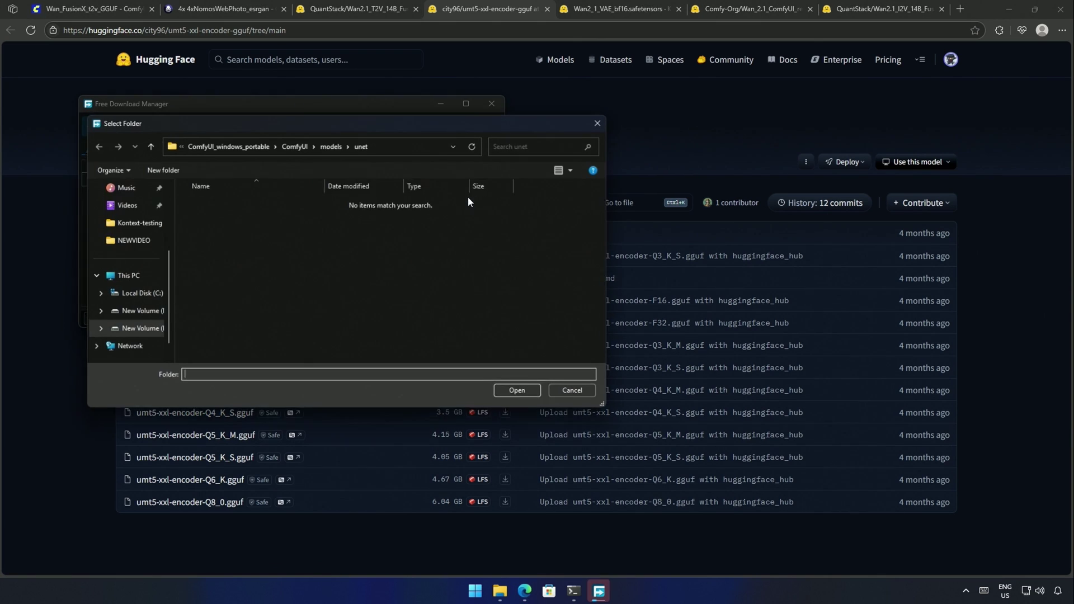
pyautogui.scroll(-1, 278, 329)
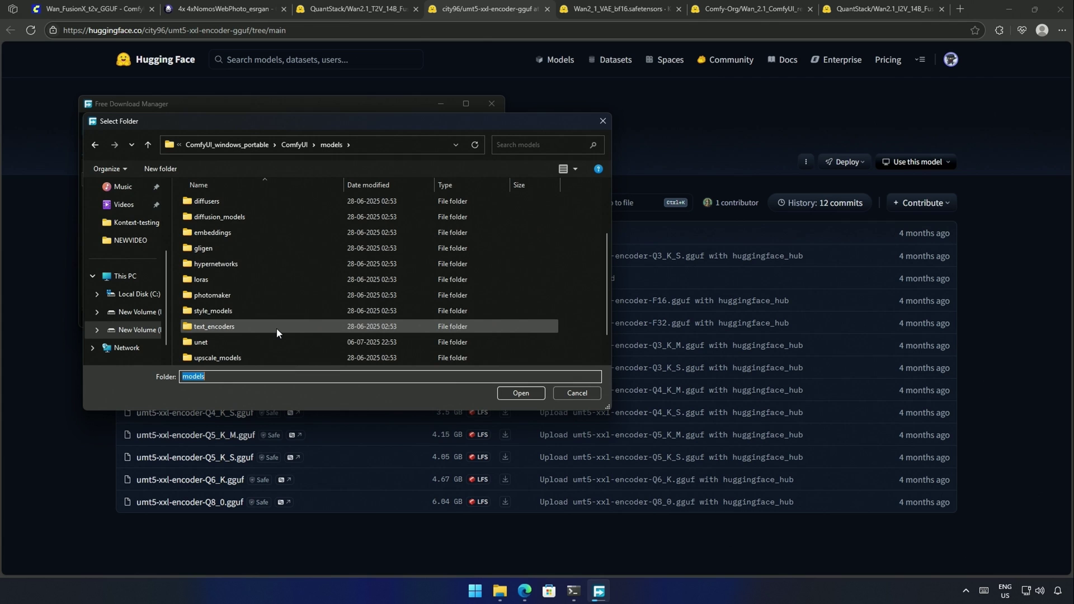
pyautogui.doubleClick(277, 328)
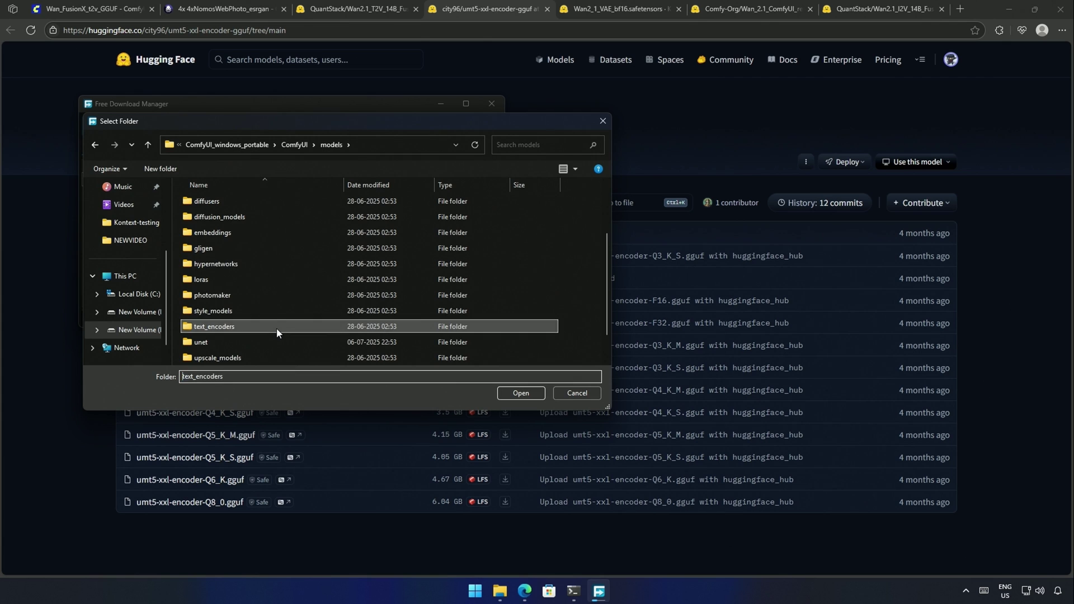
pyautogui.click(521, 393)
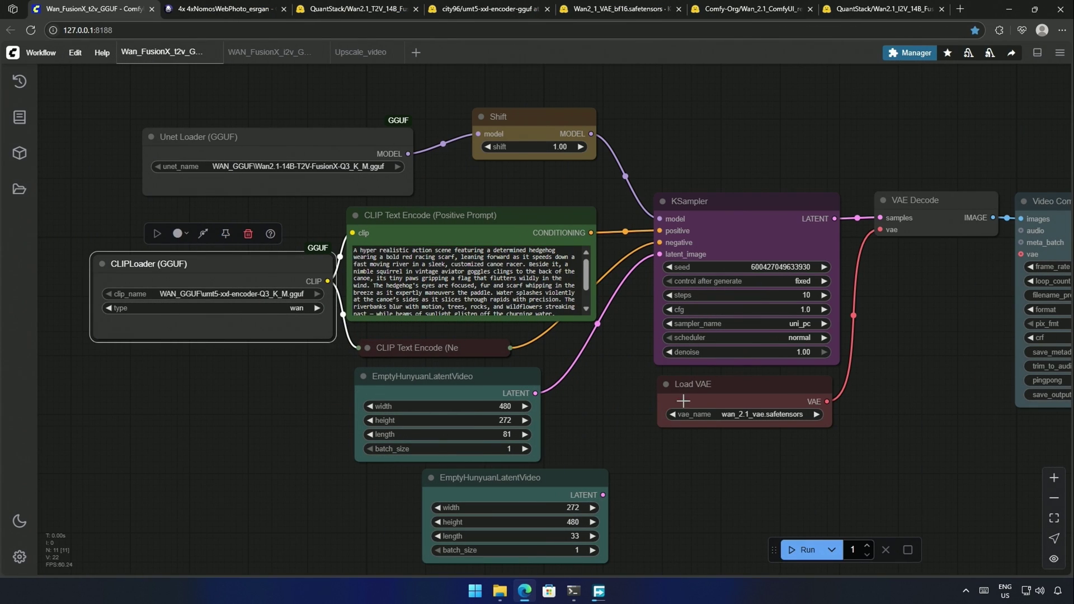
# Step: Check the Load VAE node, then download wan_2.1_vae.safetensors into models\vae
pyautogui.click(693, 393)
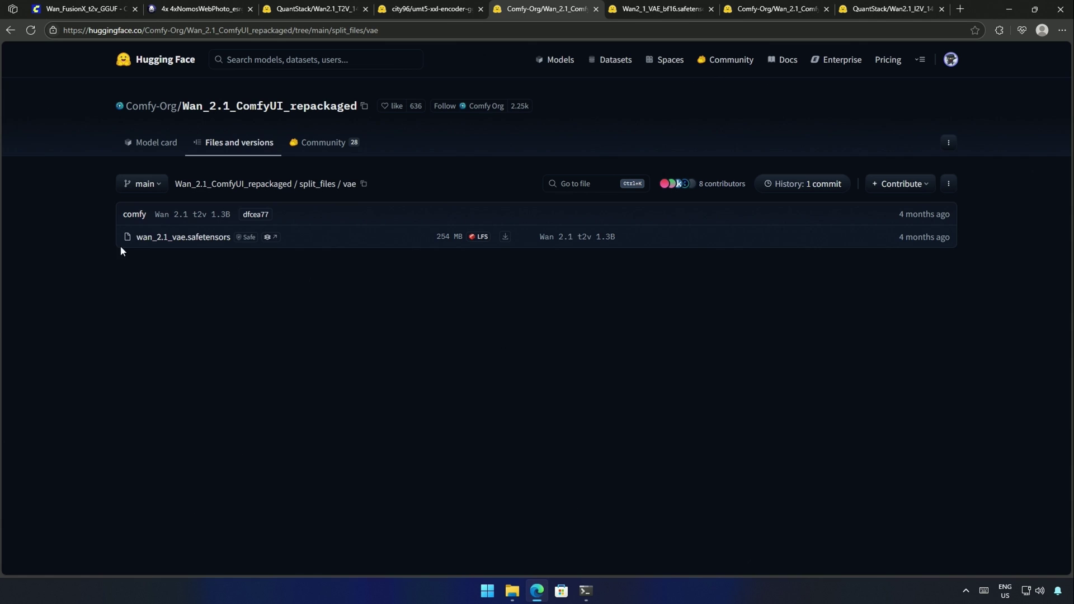
pyautogui.moveTo(120, 246); pyautogui.dragTo(518, 246)
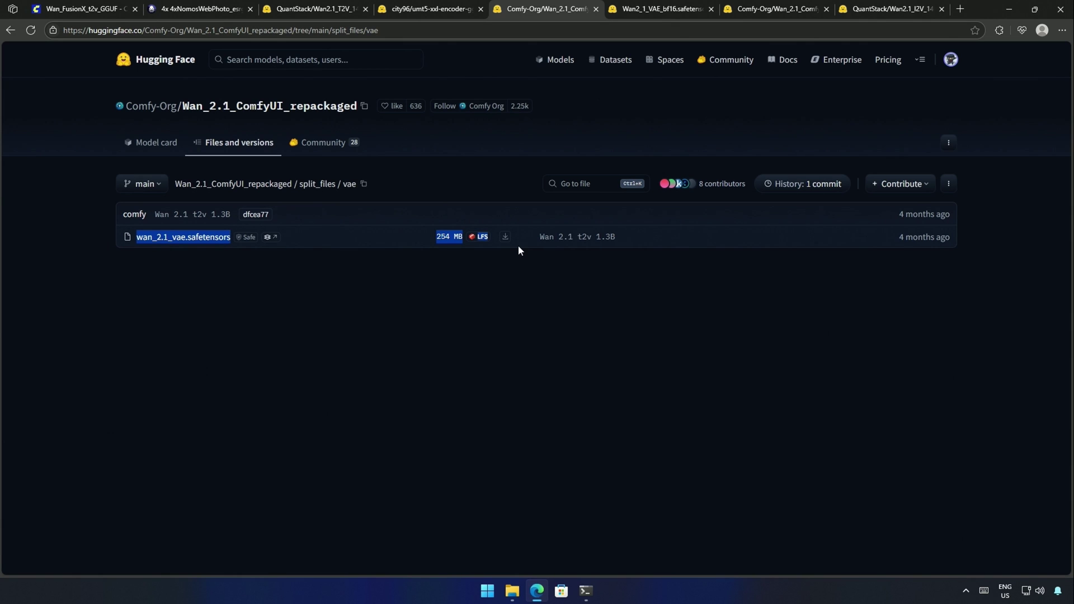
pyautogui.click(505, 237)
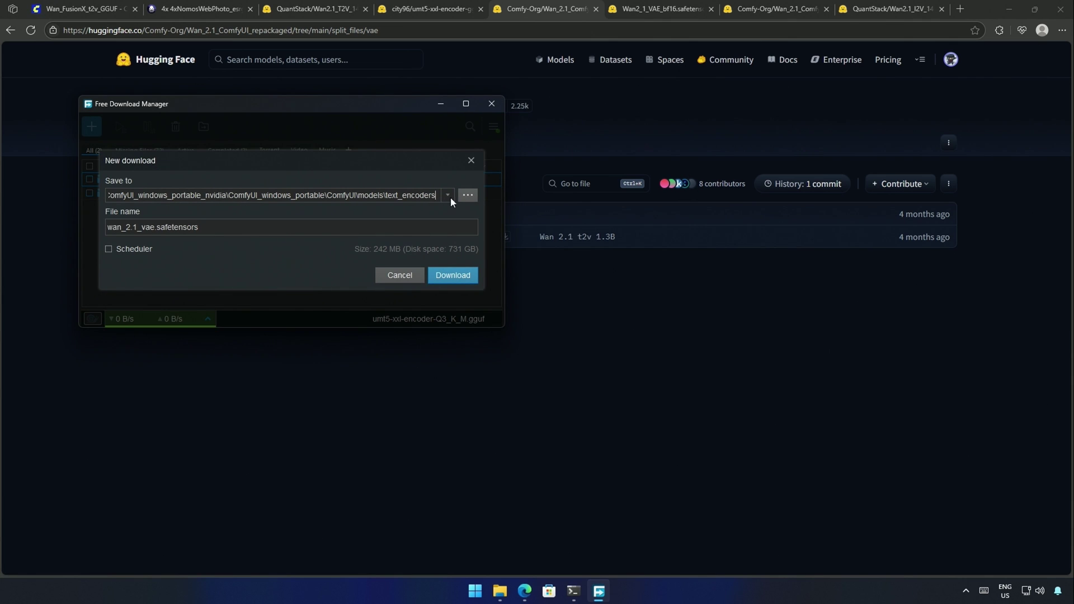
pyautogui.click(467, 195)
pyautogui.scroll(-5, 261, 347)
pyautogui.click(260, 347)
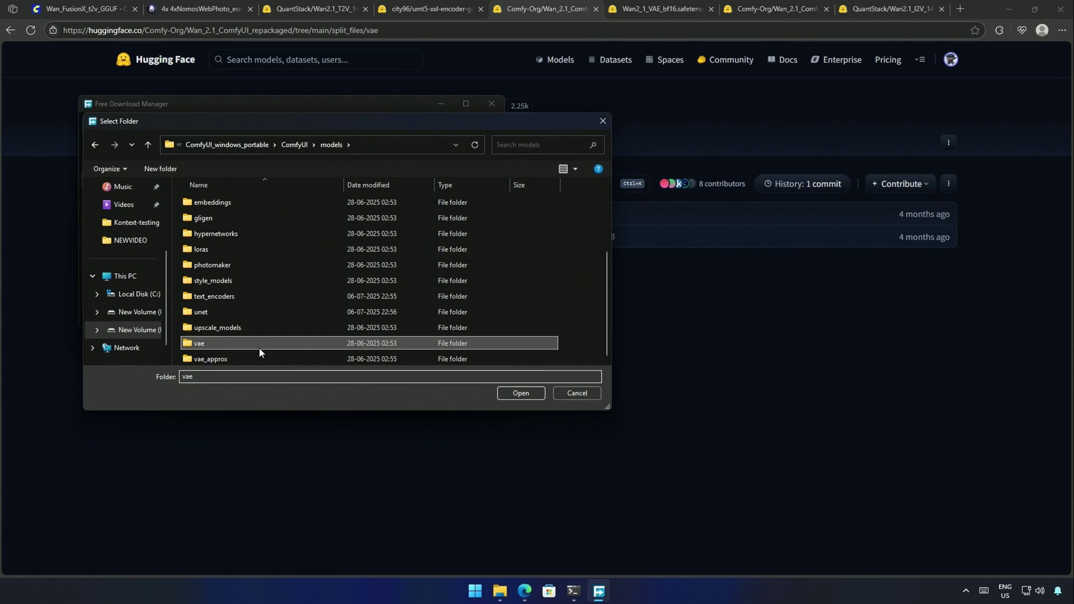
pyautogui.doubleClick(260, 347)
pyautogui.click(507, 392)
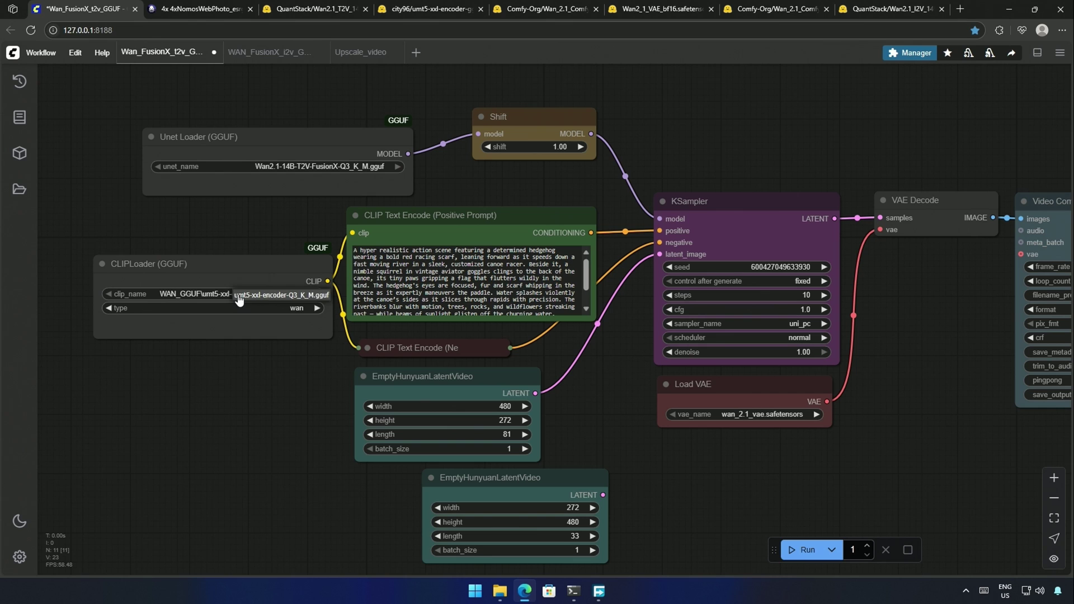
# Step: Set the CLIP loader to umt5-xxl-encoder-Q3_K_M.gguf and review the 480×272 and 272×480 latent nodes
pyautogui.click(761, 415)
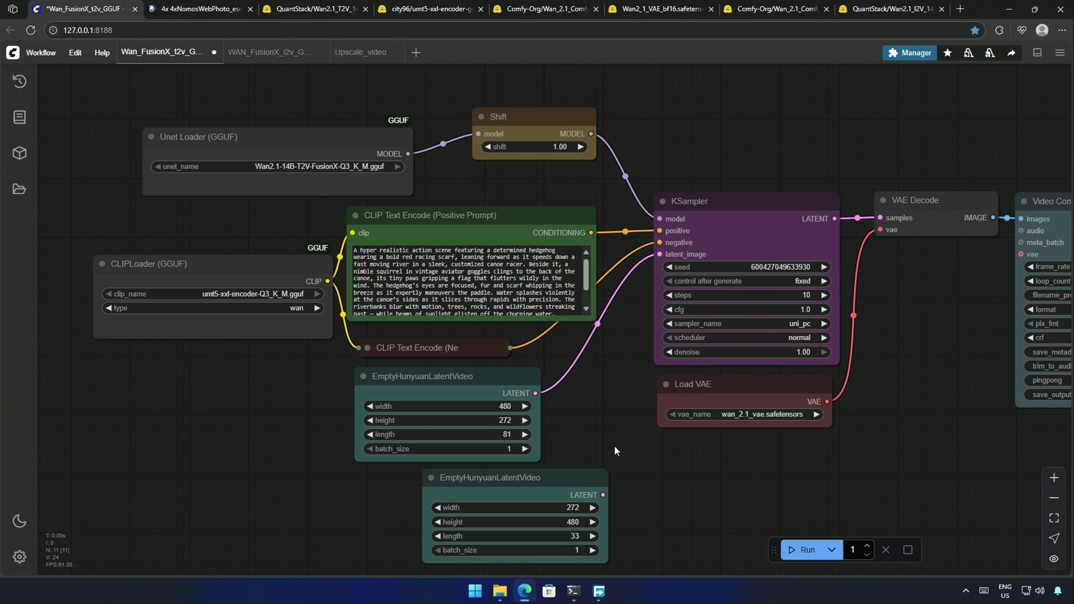
pyautogui.moveTo(615, 445); pyautogui.dragTo(609, 442)
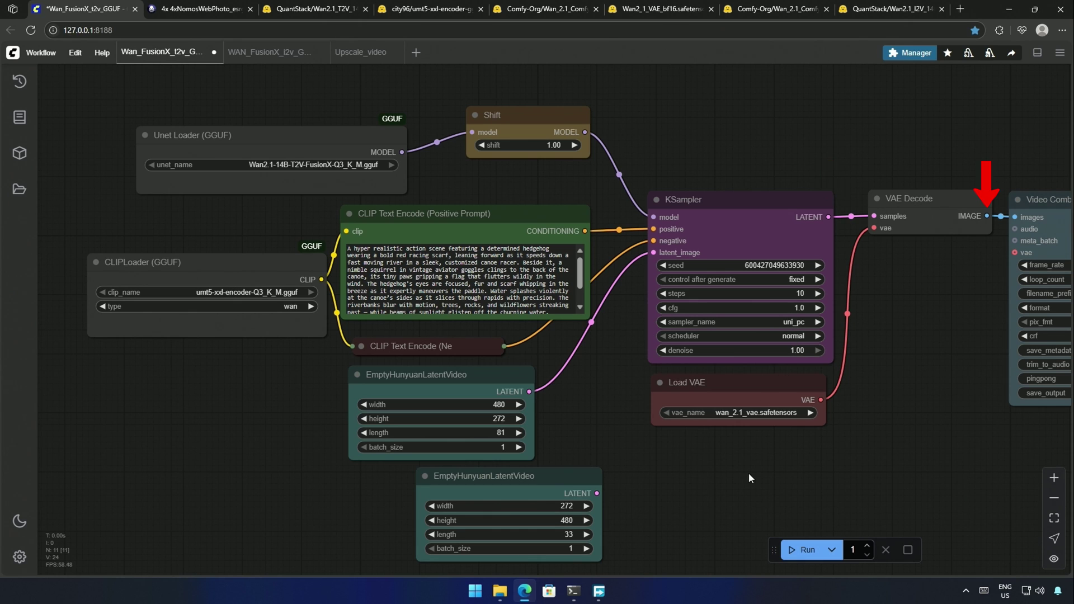
pyautogui.click(485, 383)
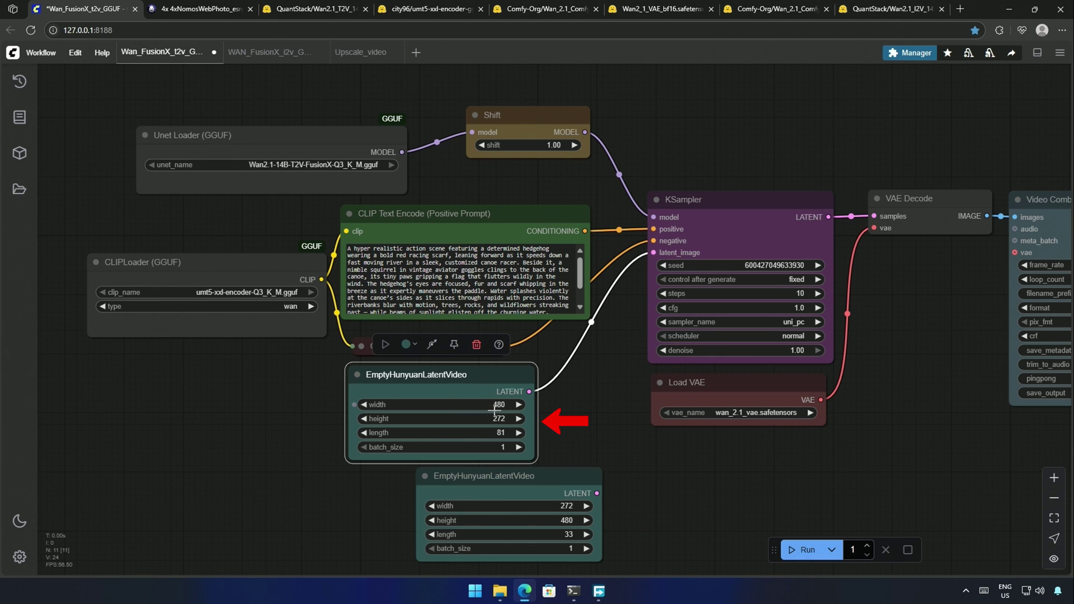
pyautogui.click(544, 477)
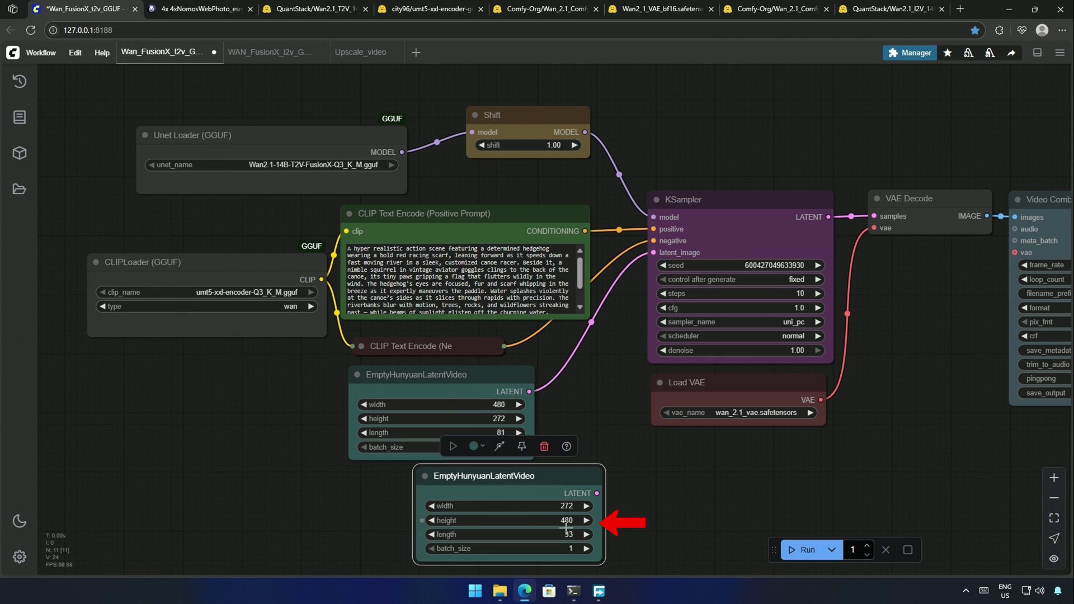
pyautogui.click(581, 419)
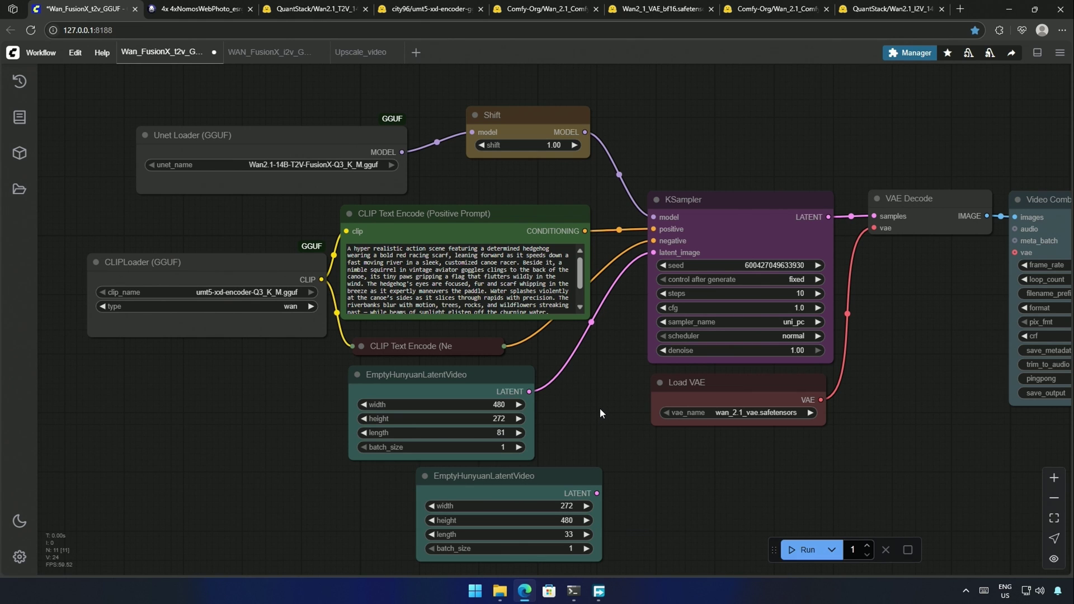
# Step: Read the positive prompt and enlarge the Video Combine node for its preview
pyautogui.click(534, 267)
pyautogui.scroll(-2, 546, 267)
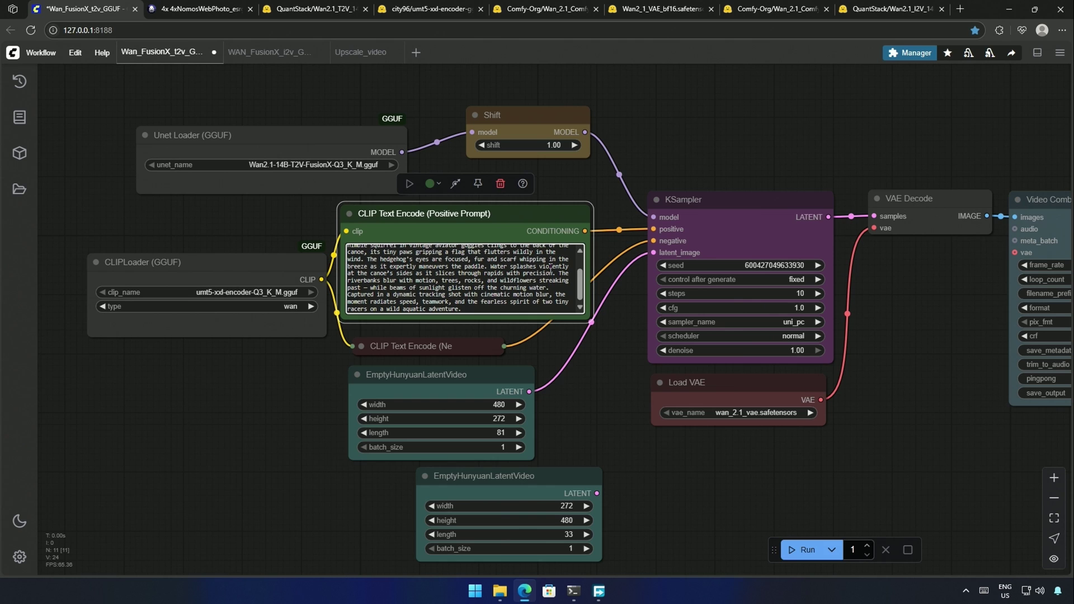
pyautogui.scroll(3, 551, 267)
pyautogui.moveTo(857, 503); pyautogui.dragTo(533, 462)
pyautogui.scroll(-1, 534, 462)
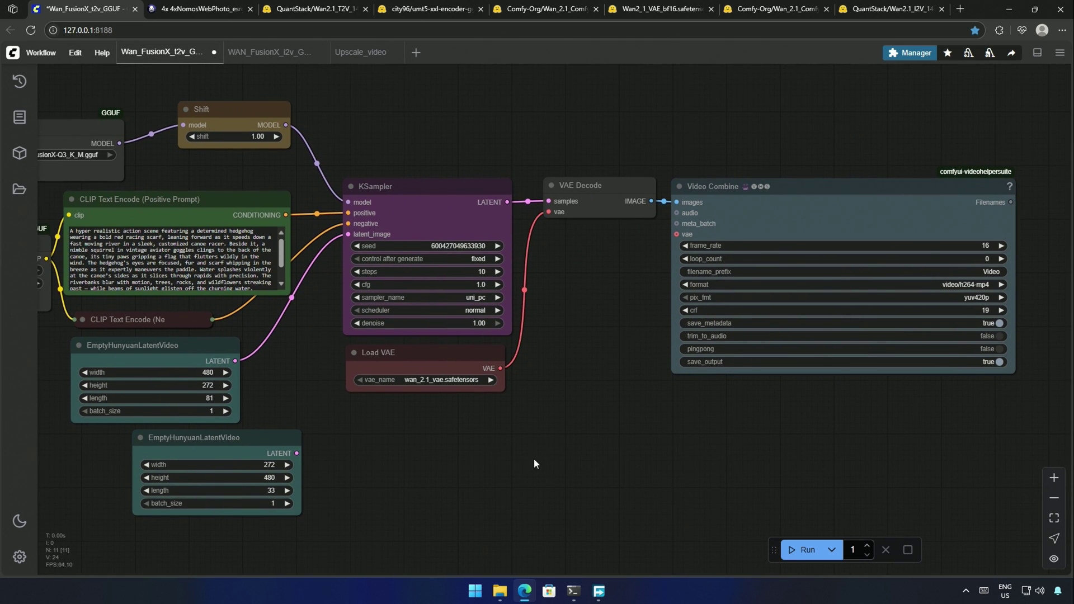
pyautogui.moveTo(1013, 371)
pyautogui.mouseDown()
pyautogui.moveTo(1012, 392)
pyautogui.moveTo(1012, 377)
pyautogui.mouseUp()
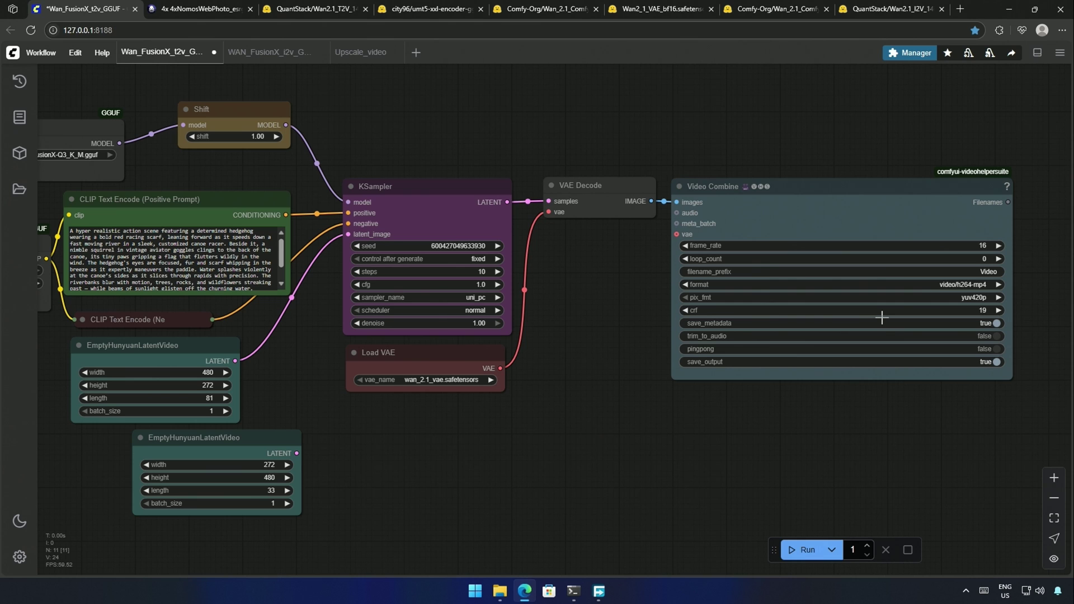
# Step: Set the Video Combine filename prefix to WanFusionX and save the workflow
pyautogui.click(949, 277)
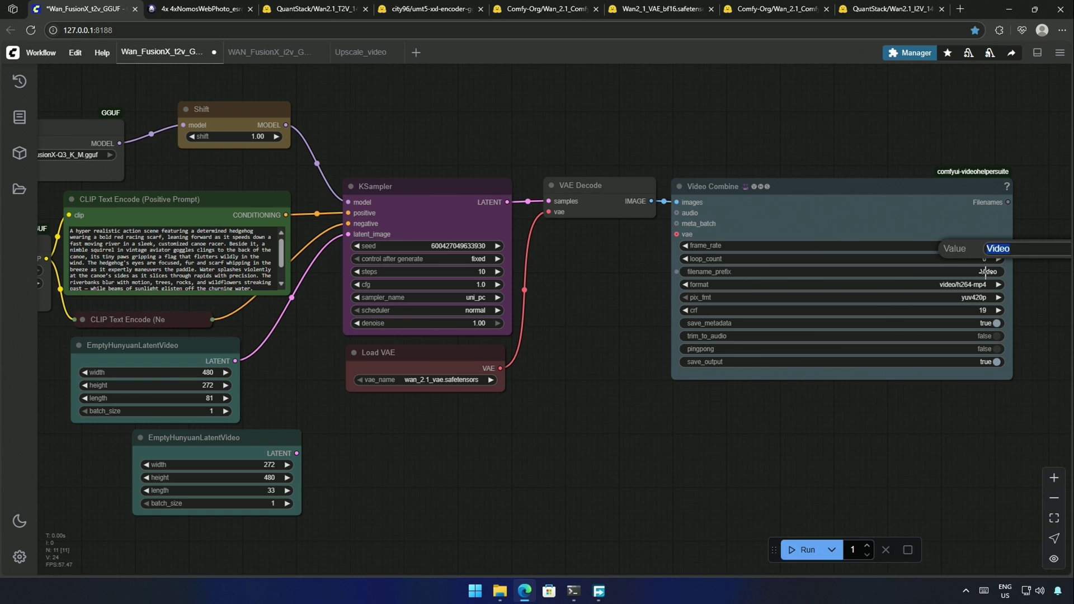
pyautogui.write('WanFusionX')
pyautogui.press('Return')
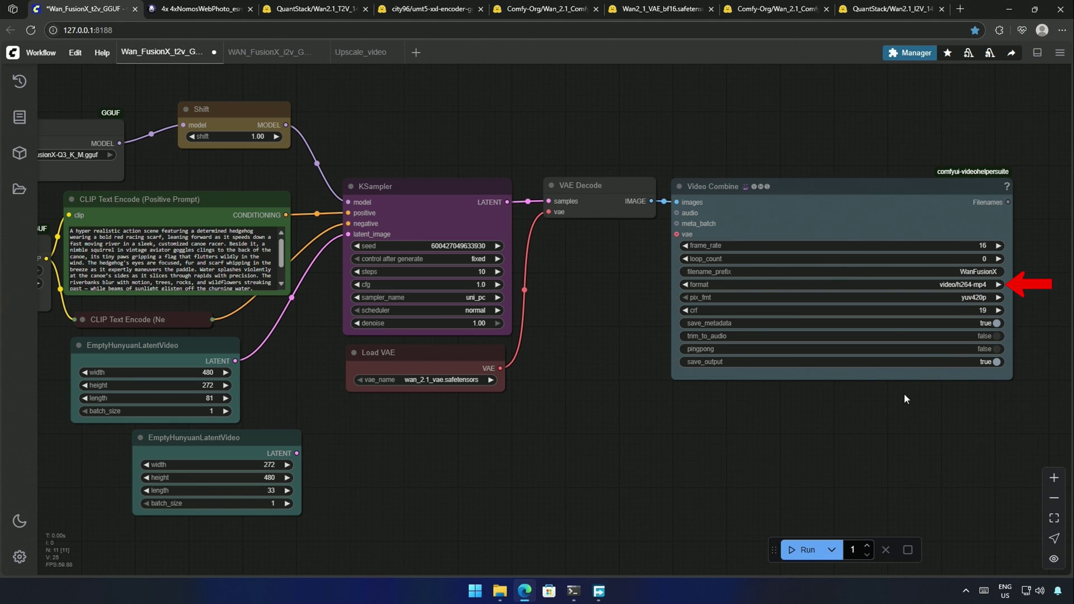
pyautogui.hotkey('ctrl', 's')
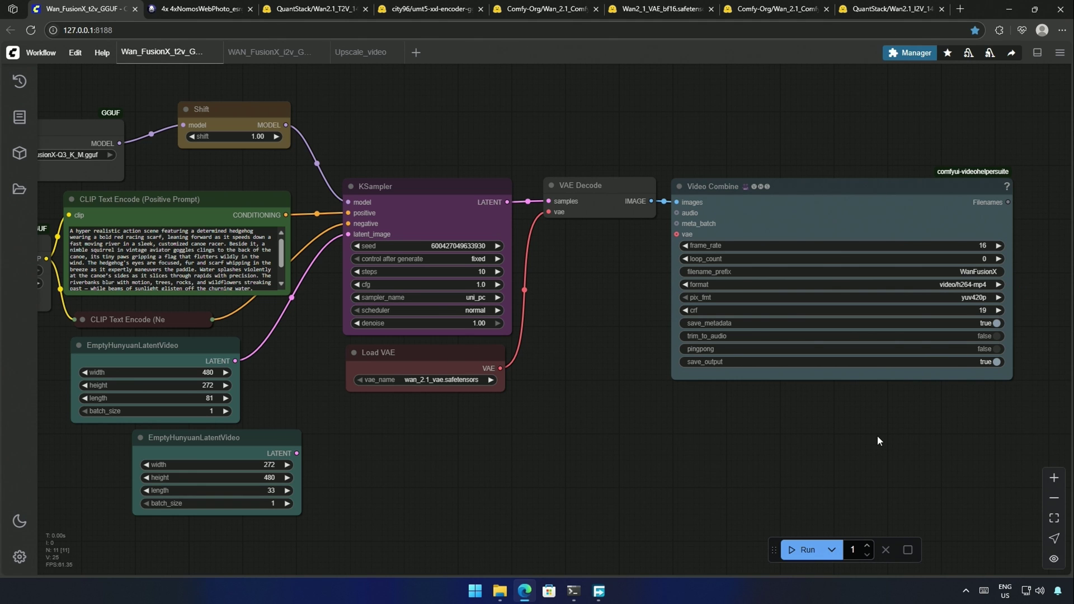
# Step: Run the generation and bring the finished hedgehog canoe video preview into view
pyautogui.click(793, 551)
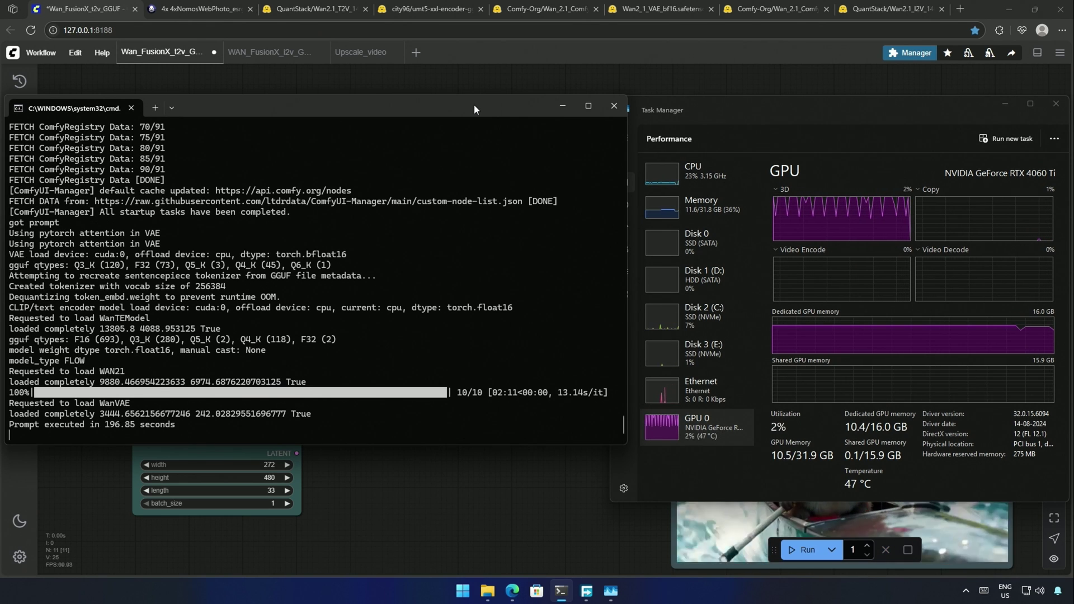
pyautogui.click(485, 495)
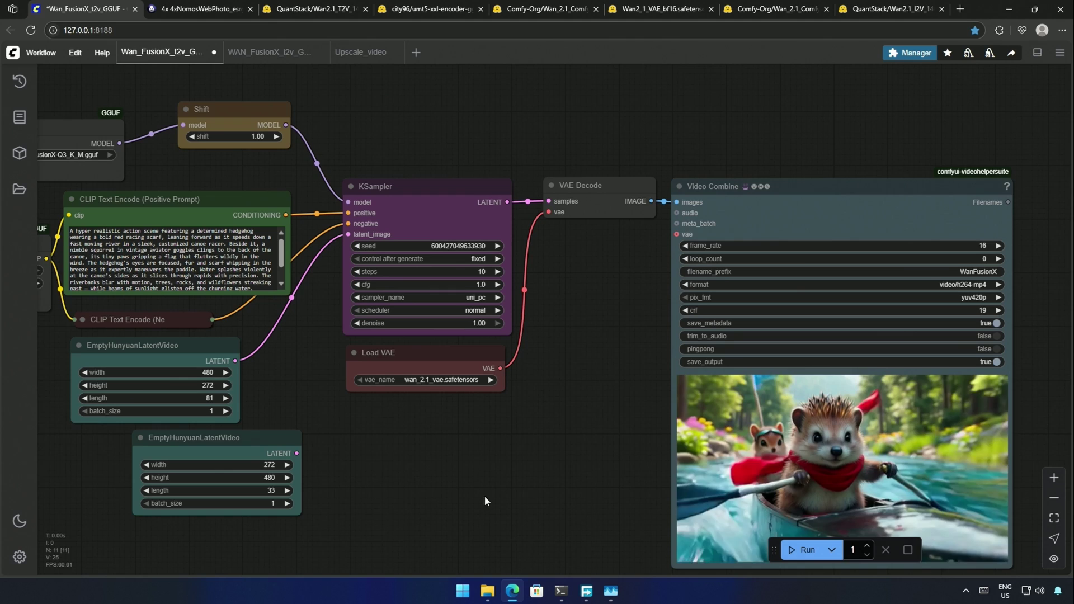
pyautogui.moveTo(541, 486); pyautogui.dragTo(529, 384)
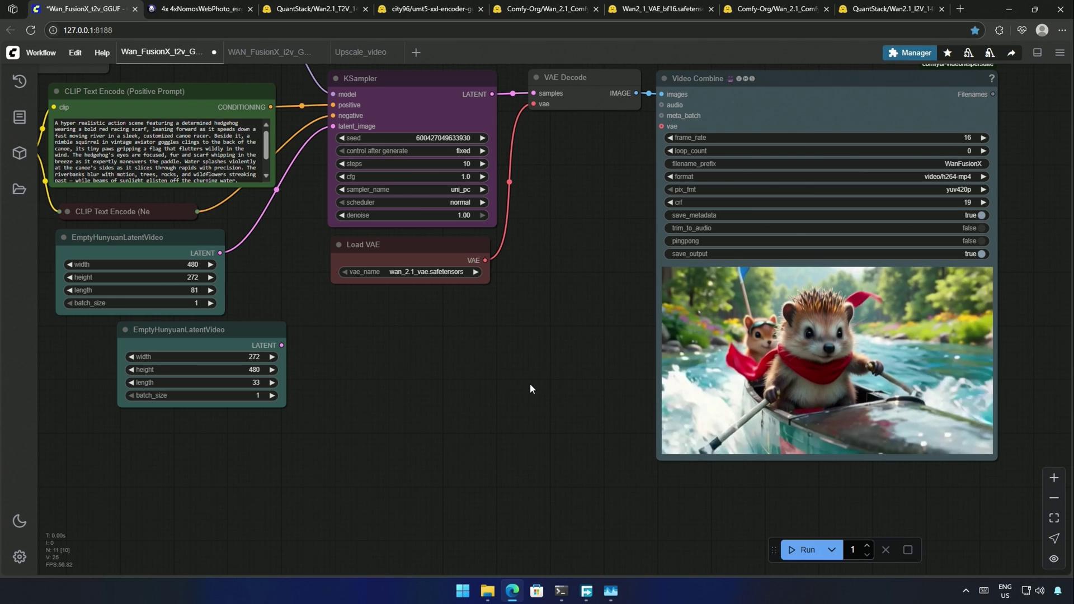
pyautogui.scroll(1, 532, 389)
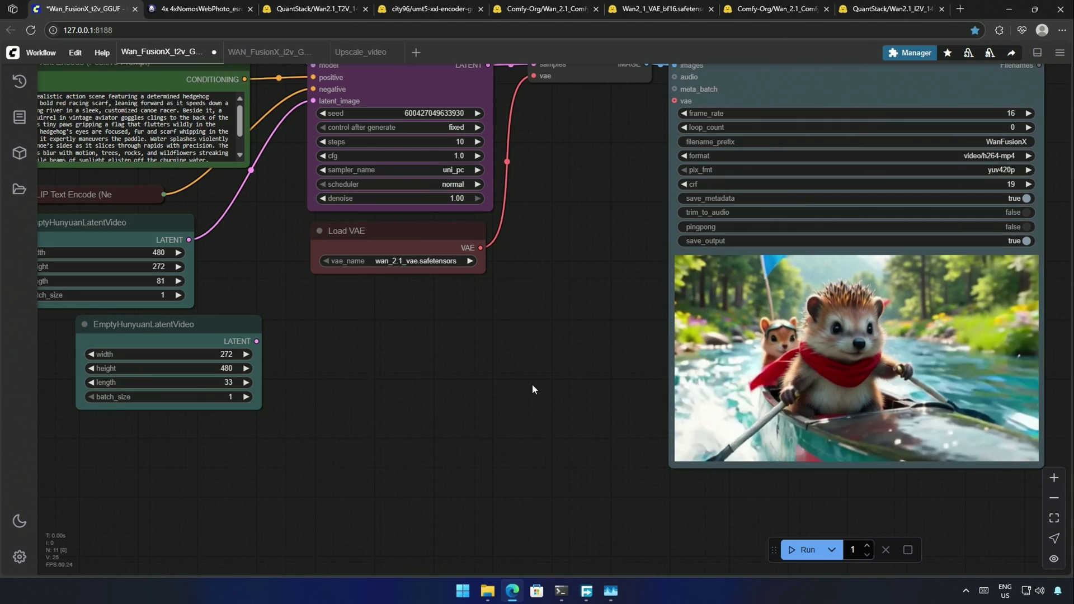
pyautogui.scroll(-1, 532, 383)
pyautogui.hotkey('ctrl', 'z')
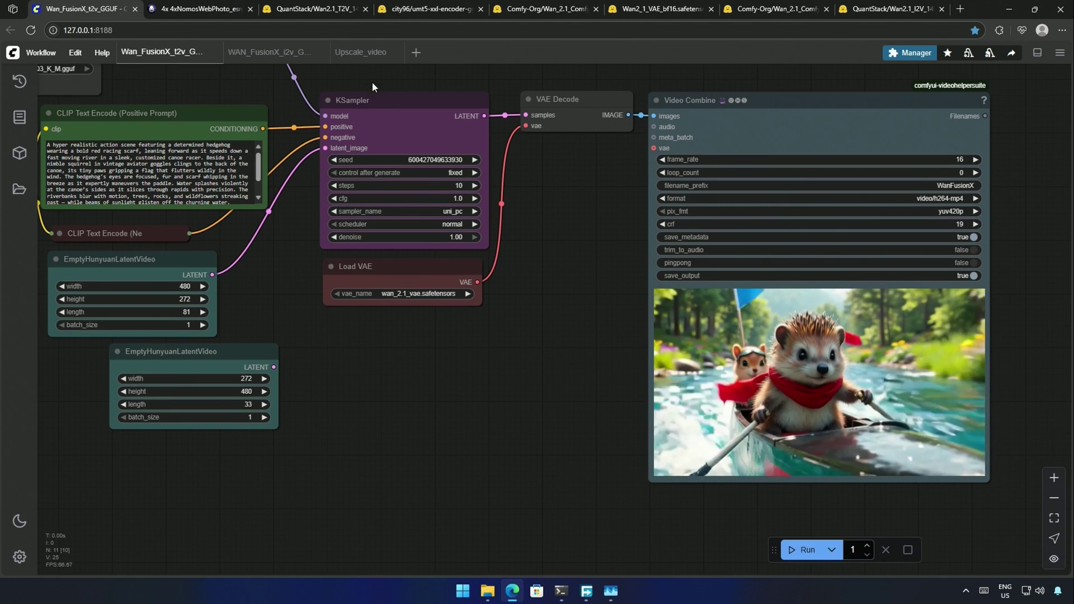
# Step: In the Upscale_video workflow, delete the extra Video Combine node and fit all nodes in view
pyautogui.click(360, 51)
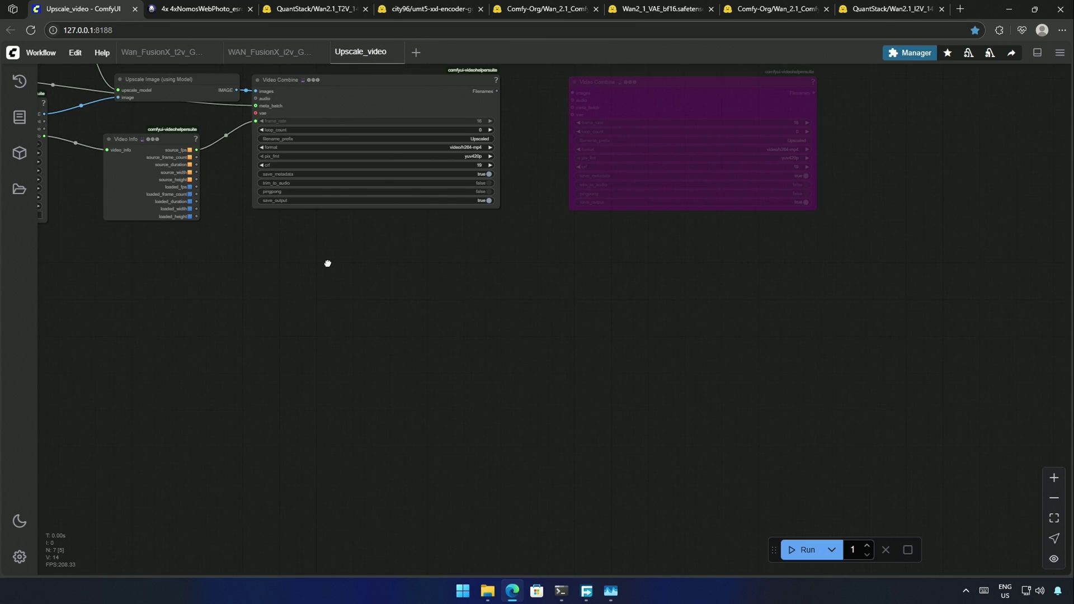
pyautogui.moveTo(328, 264); pyautogui.dragTo(581, 410)
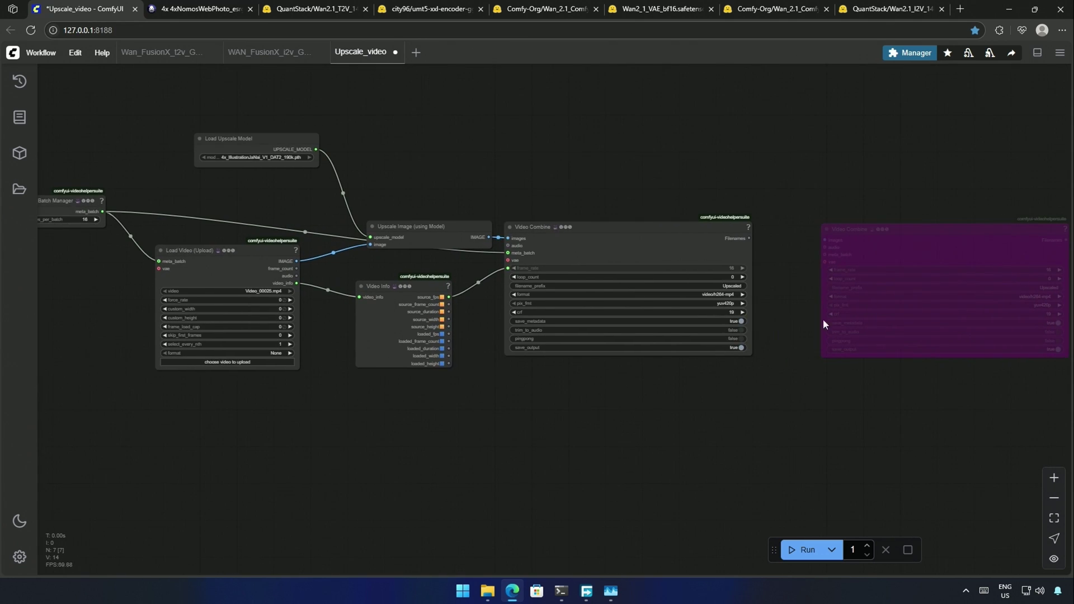
pyautogui.click(858, 236)
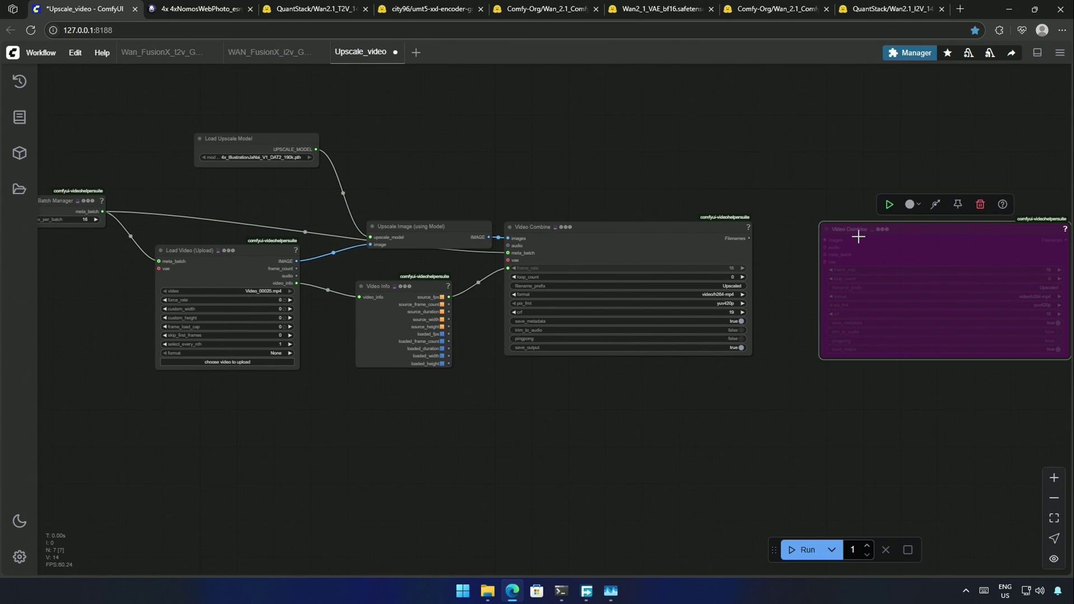
pyautogui.click(981, 204)
pyautogui.moveTo(557, 411); pyautogui.dragTo(707, 424)
pyautogui.scroll(4, 528, 367)
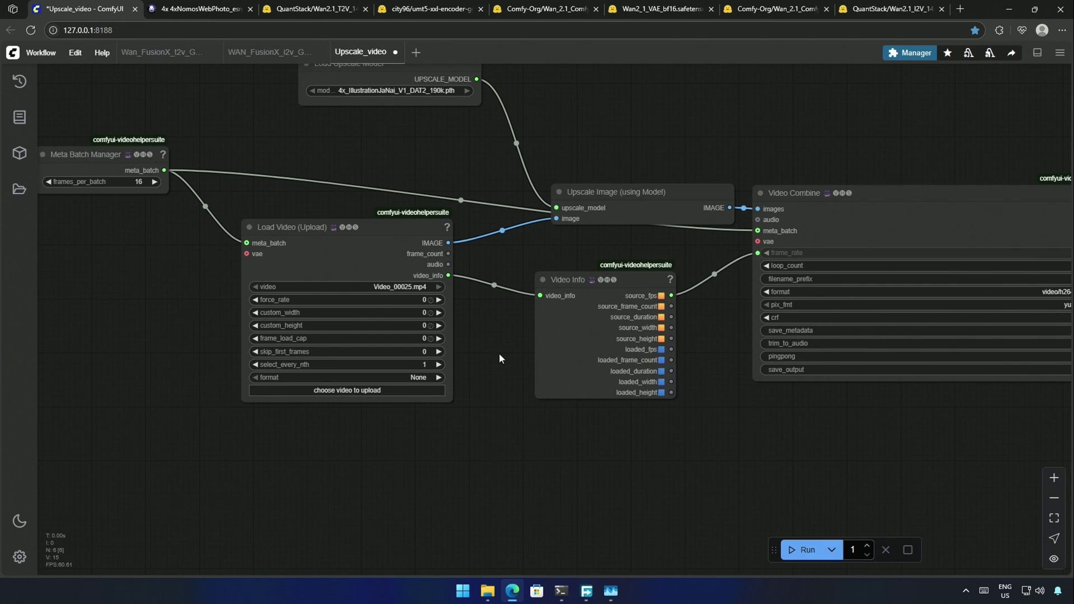
pyautogui.scroll(2, 495, 385)
pyautogui.moveTo(494, 385); pyautogui.dragTo(452, 427)
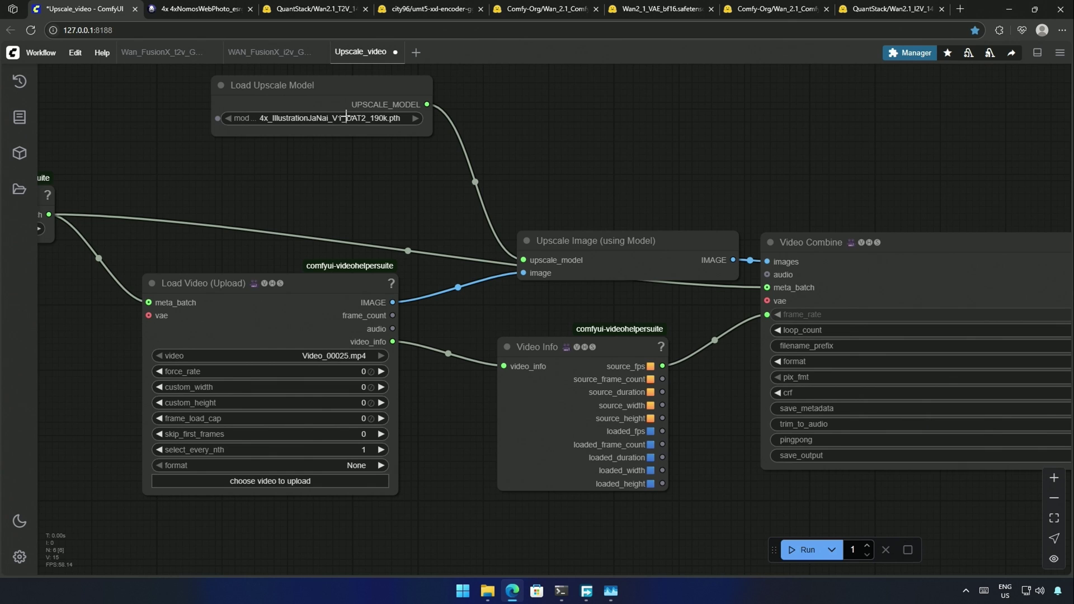
pyautogui.press('.')
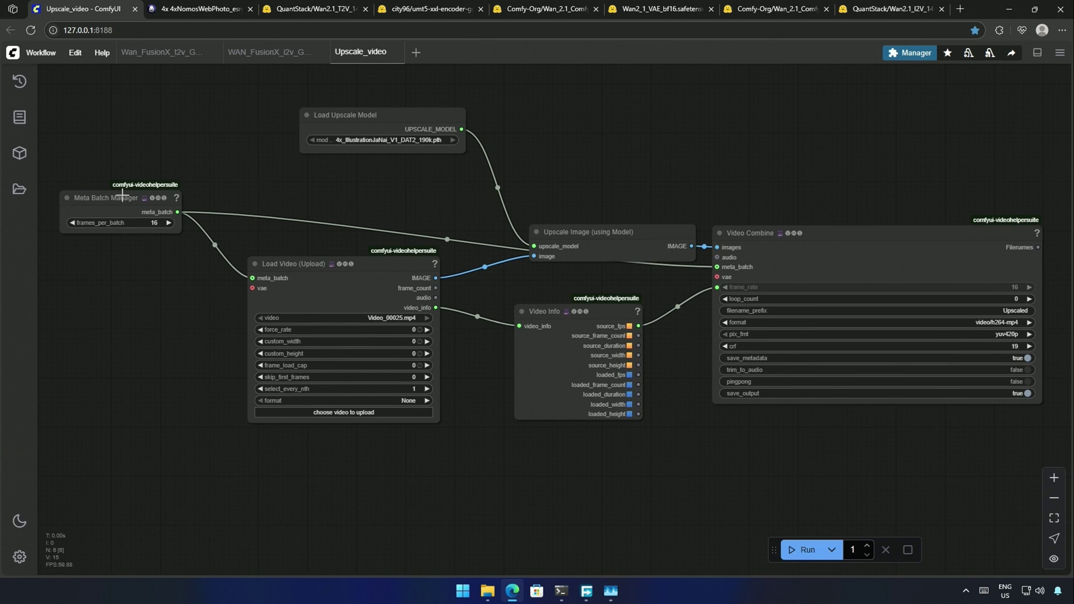
# Step: Rearrange the Meta Batch Manager, Upscale Image and Video Combine nodes, then save the workflow
pyautogui.moveTo(123, 194); pyautogui.dragTo(187, 208)
pyautogui.moveTo(576, 223); pyautogui.dragTo(557, 199)
pyautogui.moveTo(673, 388); pyautogui.dragTo(538, 399)
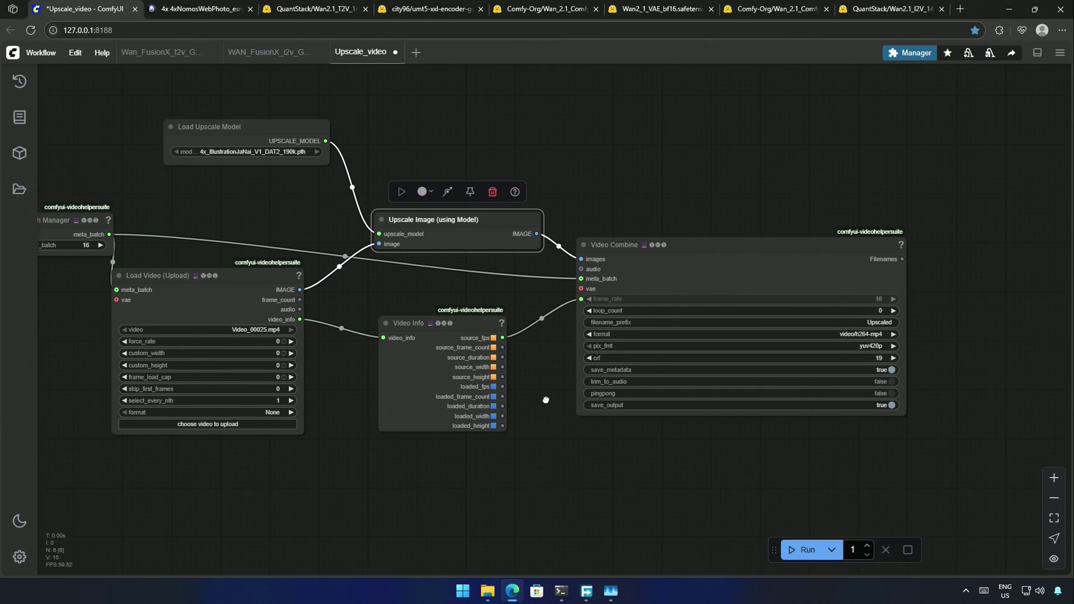
pyautogui.moveTo(458, 233); pyautogui.dragTo(412, 225)
pyautogui.moveTo(631, 245); pyautogui.dragTo(585, 242)
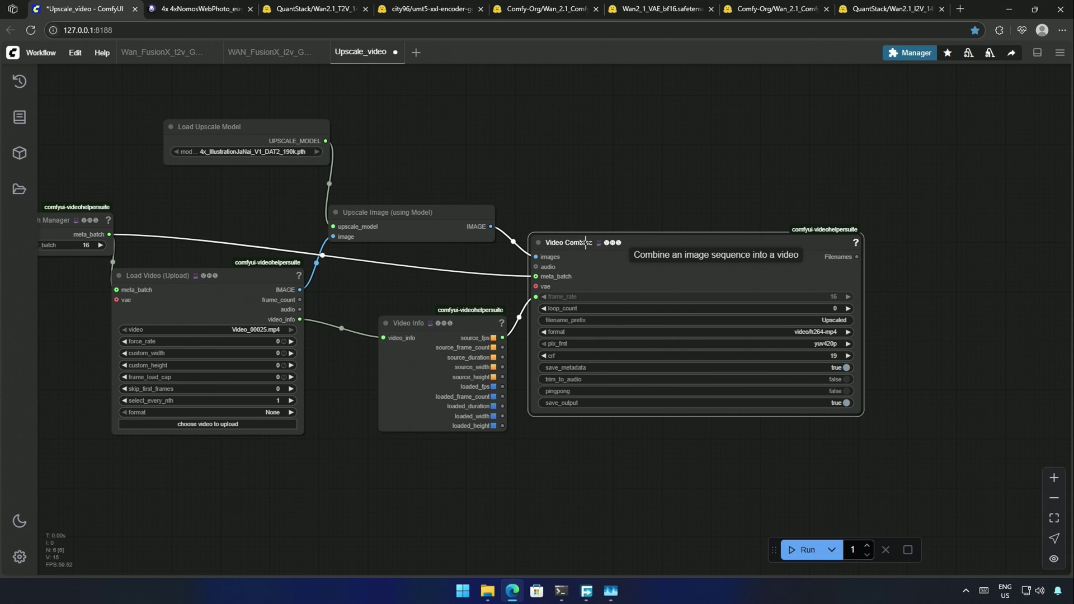
pyautogui.hscroll(-5, 543, 196)
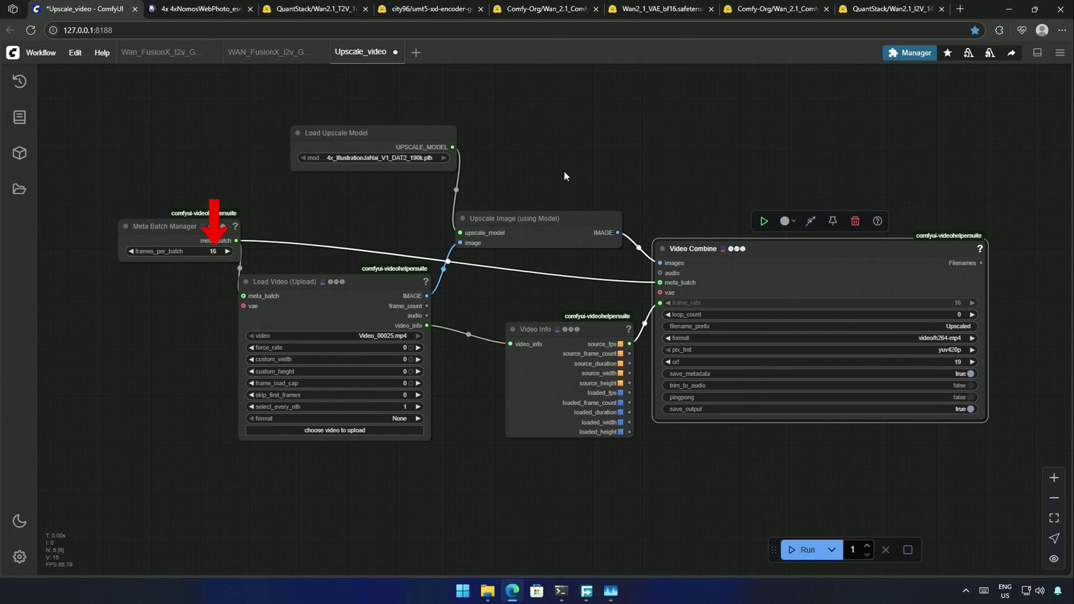
pyautogui.hotkey('ctrl', 's')
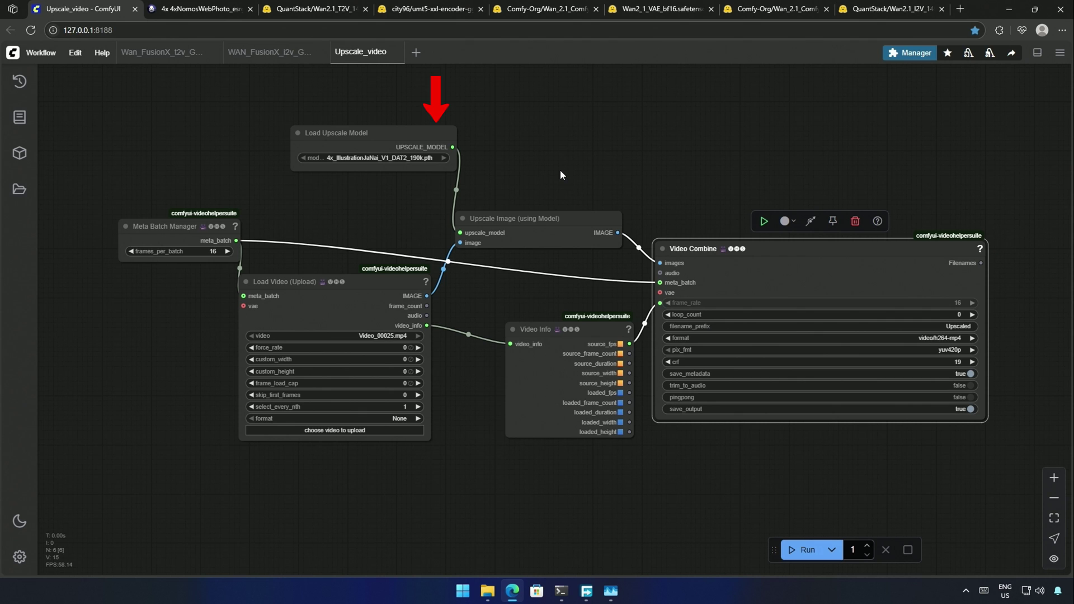
# Step: Download the 4xNomosWebPhoto_esrgan .pth into upscale_models, then open the IllustrationJaNai_V1_ESRGAN page
pyautogui.click(198, 9)
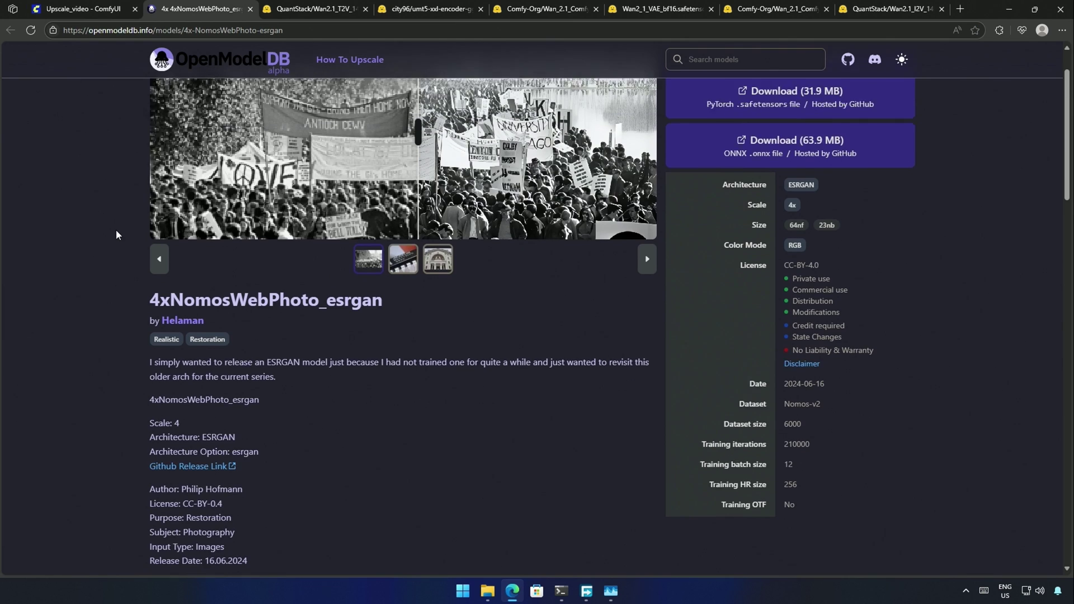
pyautogui.scroll(1, 117, 234)
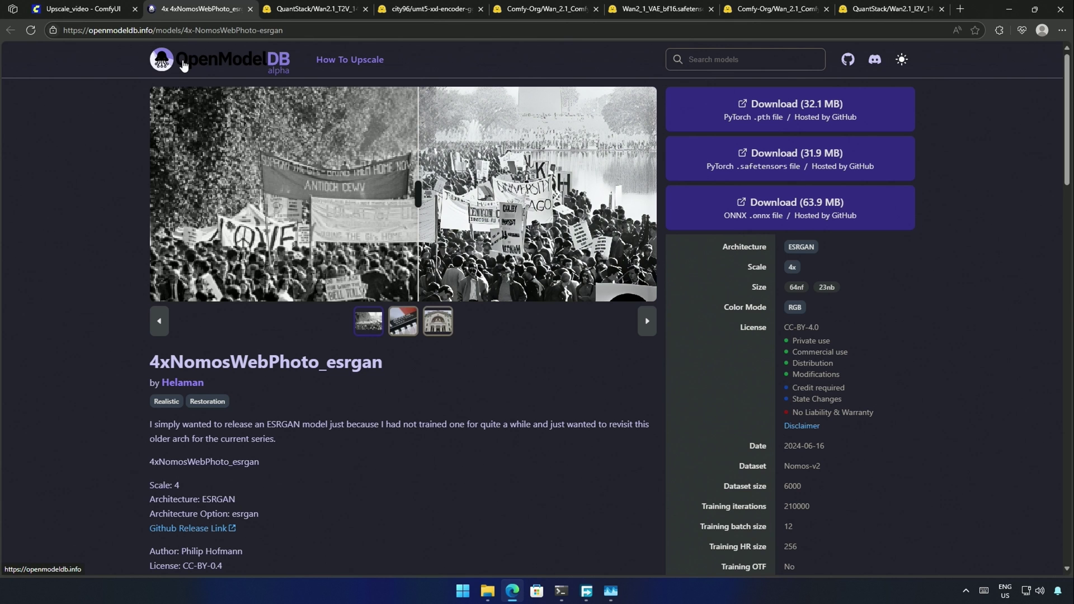
pyautogui.click(762, 112)
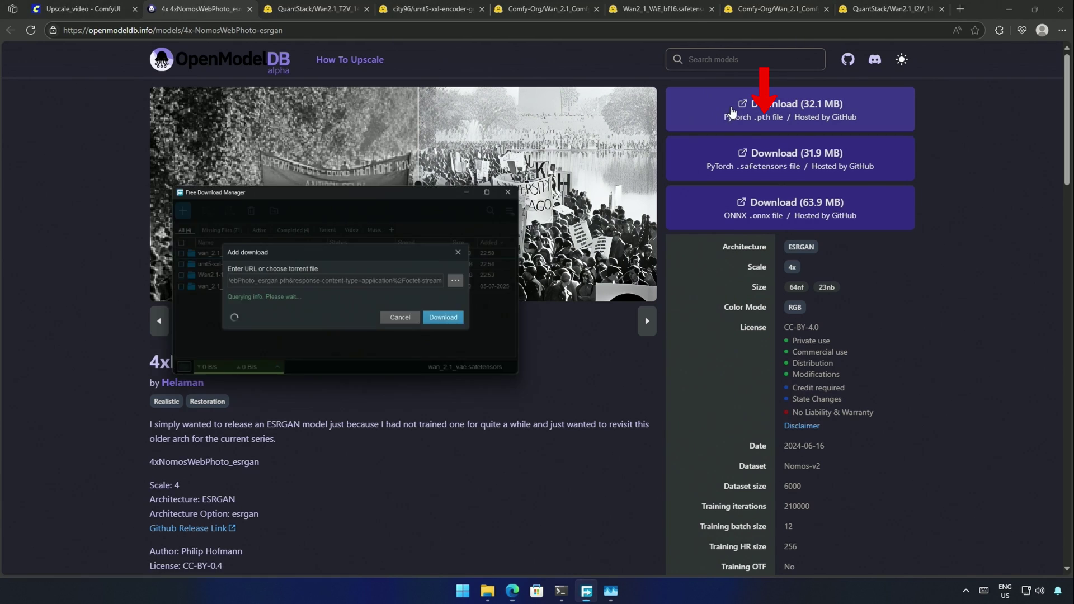
pyautogui.click(435, 231)
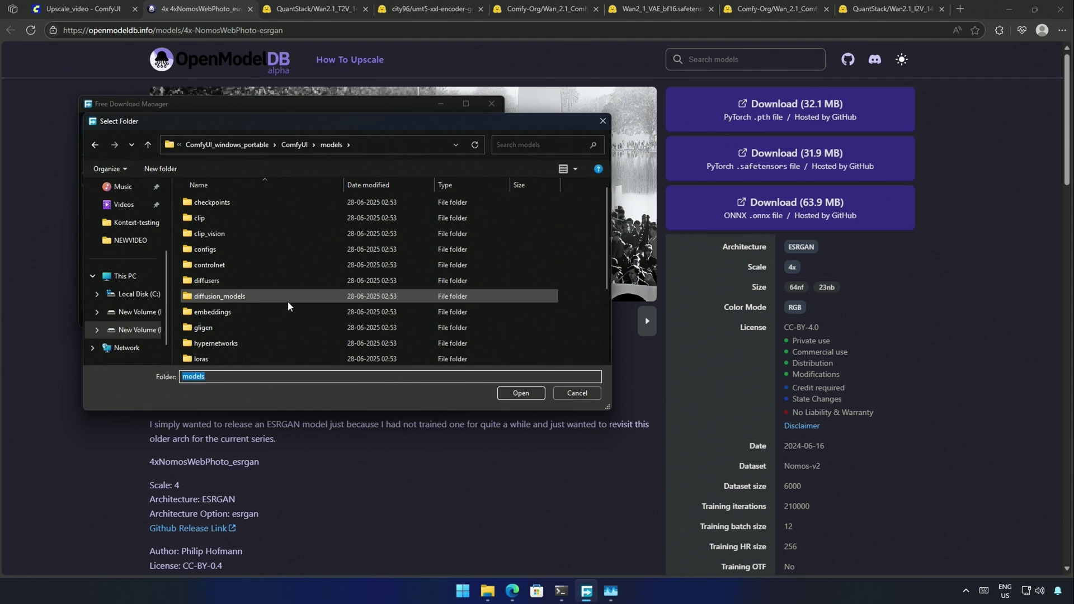
pyautogui.scroll(-2, 235, 308)
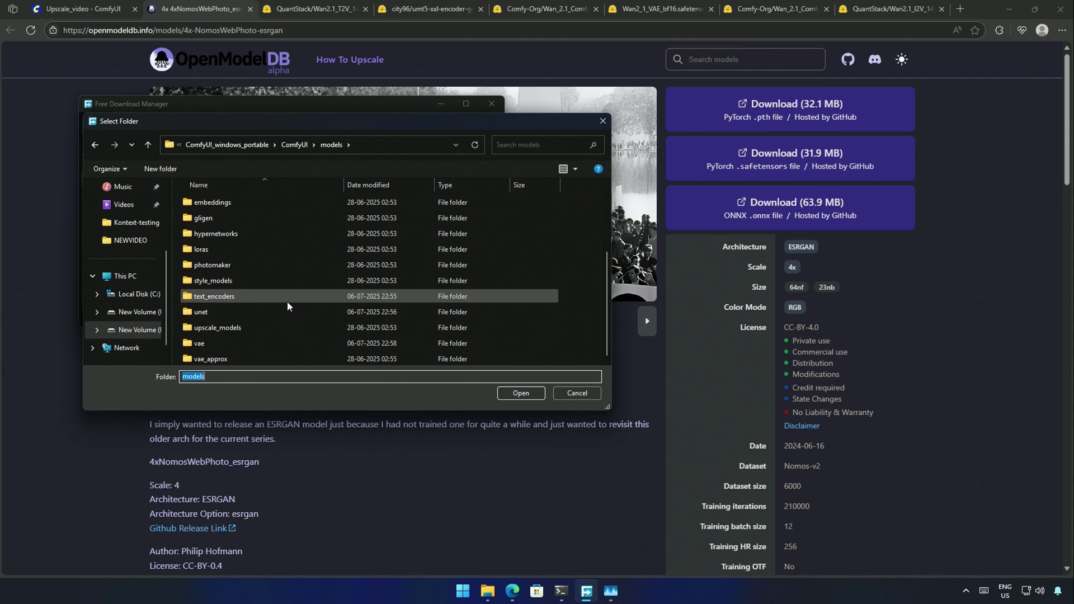
pyautogui.doubleClick(230, 329)
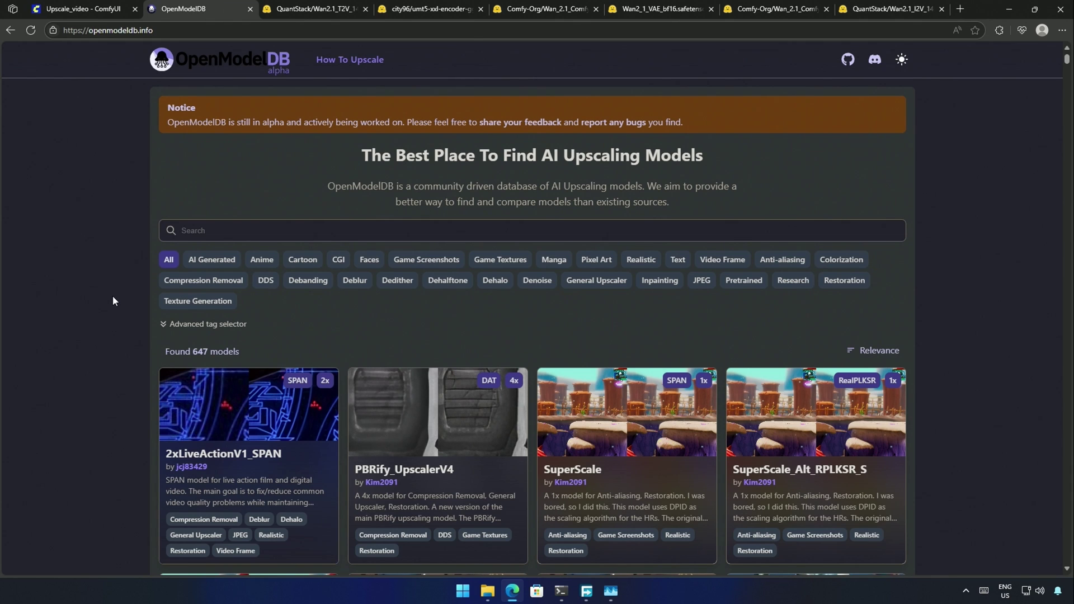
pyautogui.scroll(-10, 113, 301)
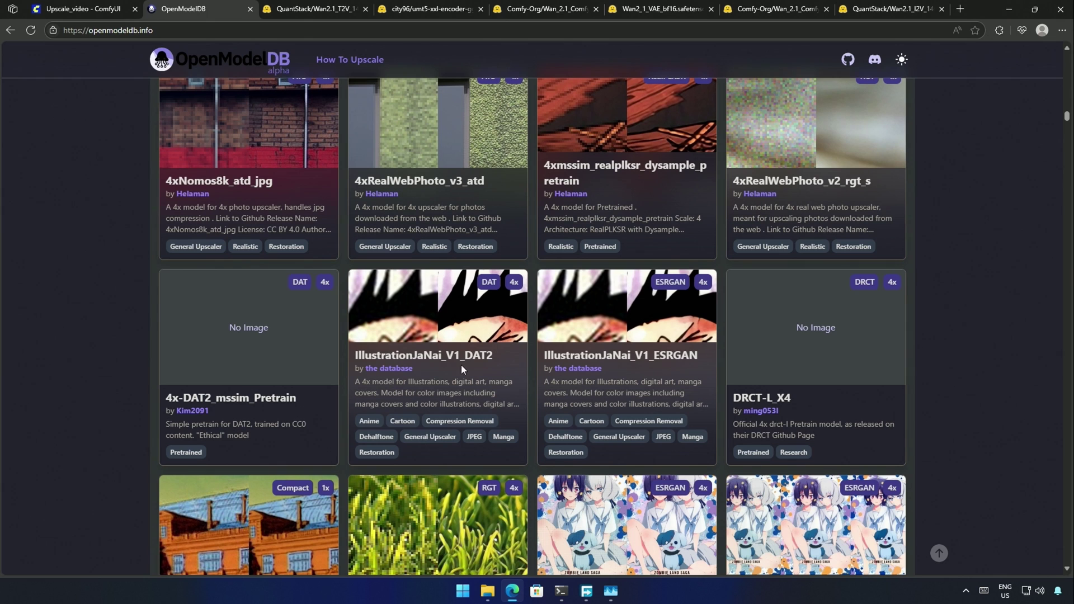
pyautogui.click(662, 351)
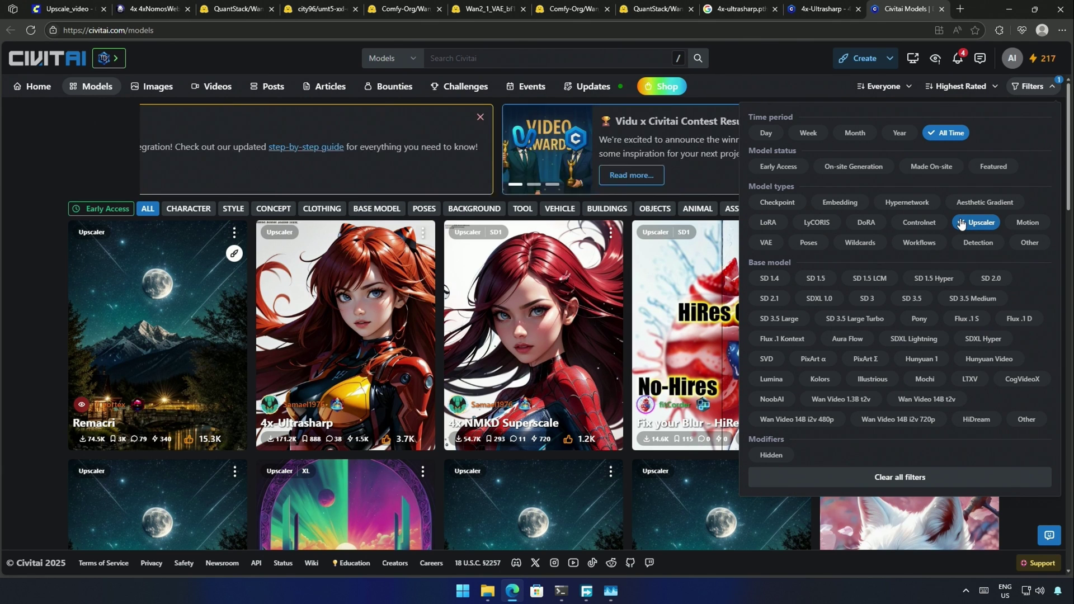
# Step: Queue Civitai's Remacri remacri_original.pt (63.9 MB) for download into the upscale_models folder
pyautogui.click(69, 162)
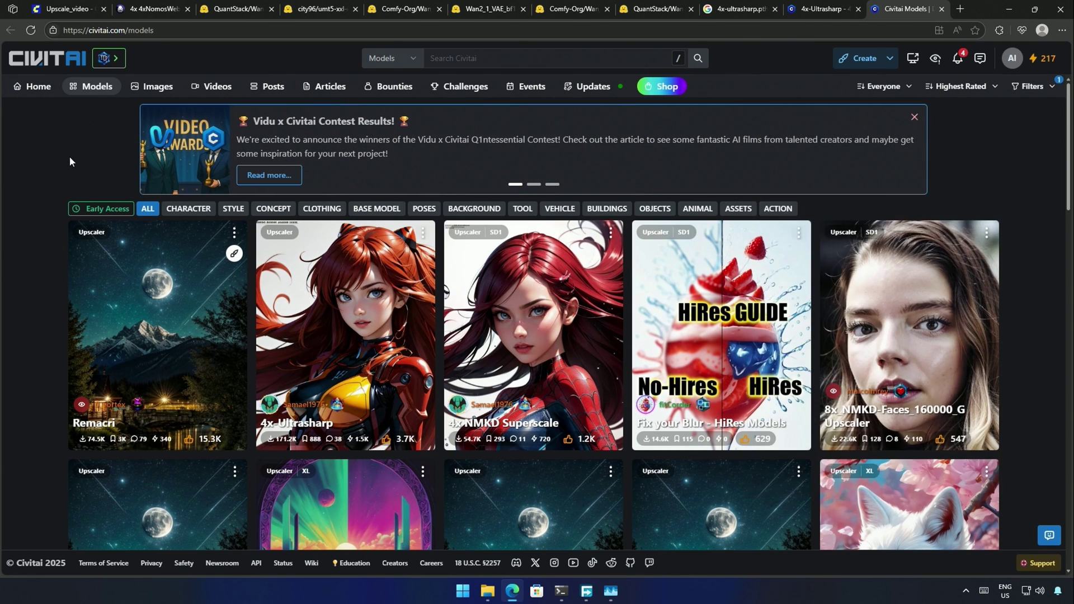
pyautogui.click(157, 336)
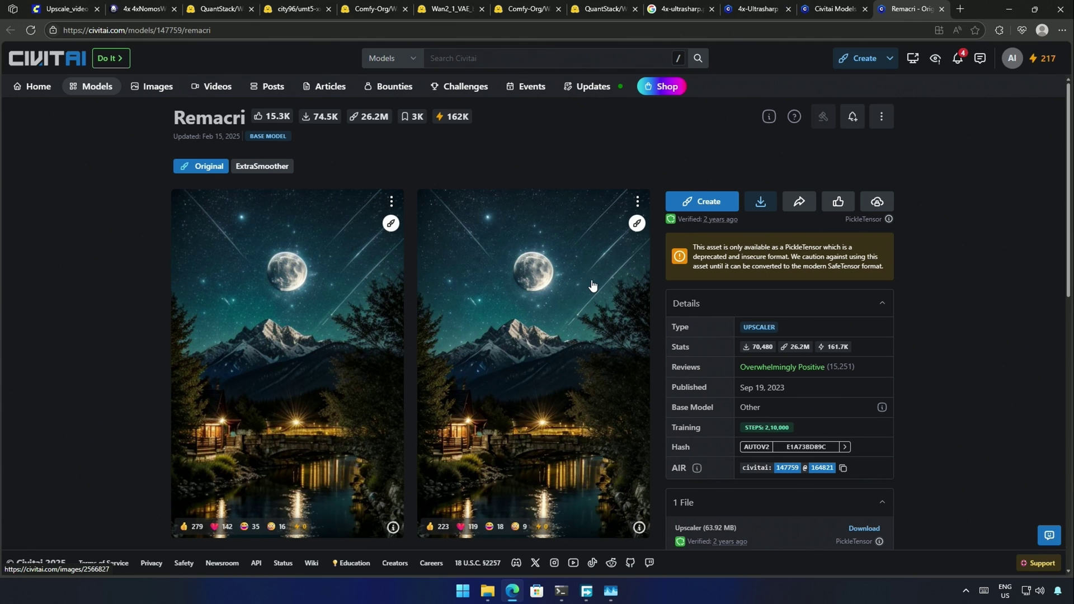
pyautogui.click(760, 203)
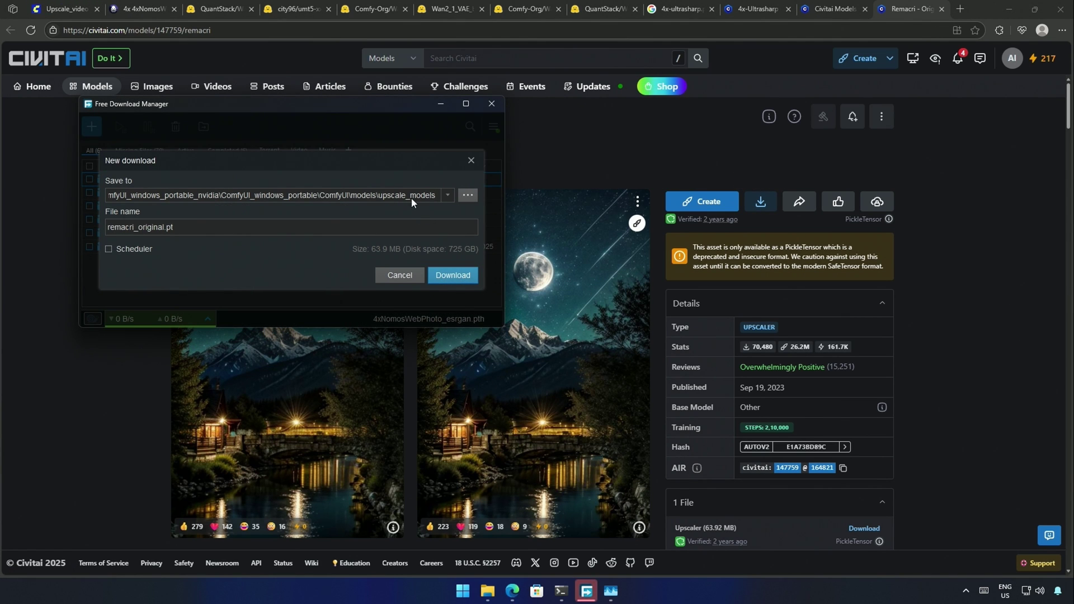
pyautogui.click(444, 276)
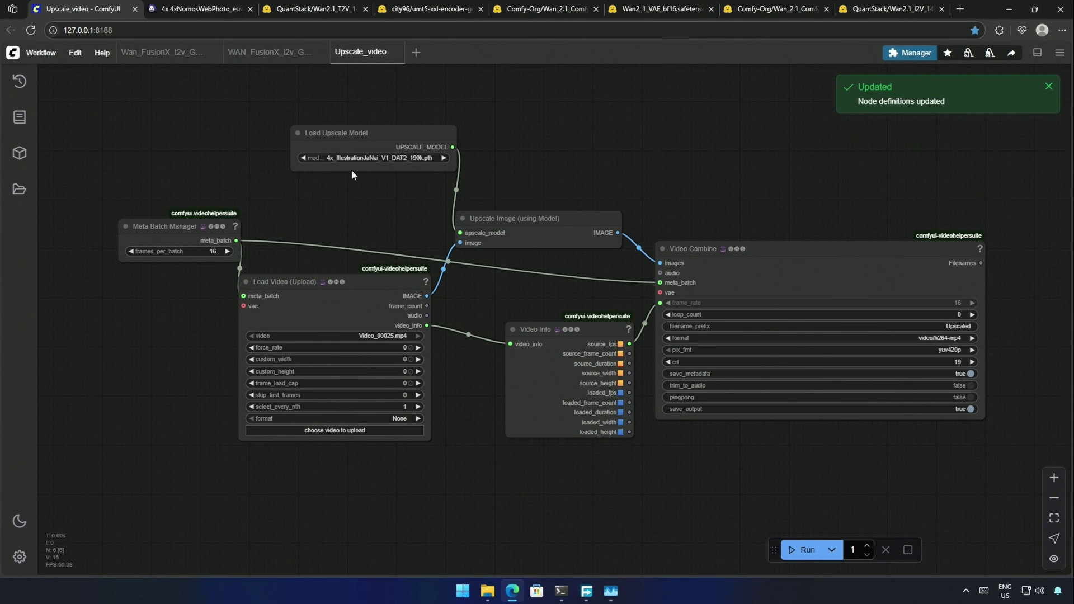
# Step: Set Load Upscale Model to 4xNomosWebPhoto_esrgan.pth
pyautogui.click(358, 158)
pyautogui.click(382, 190)
pyautogui.moveTo(576, 330); pyautogui.dragTo(554, 307)
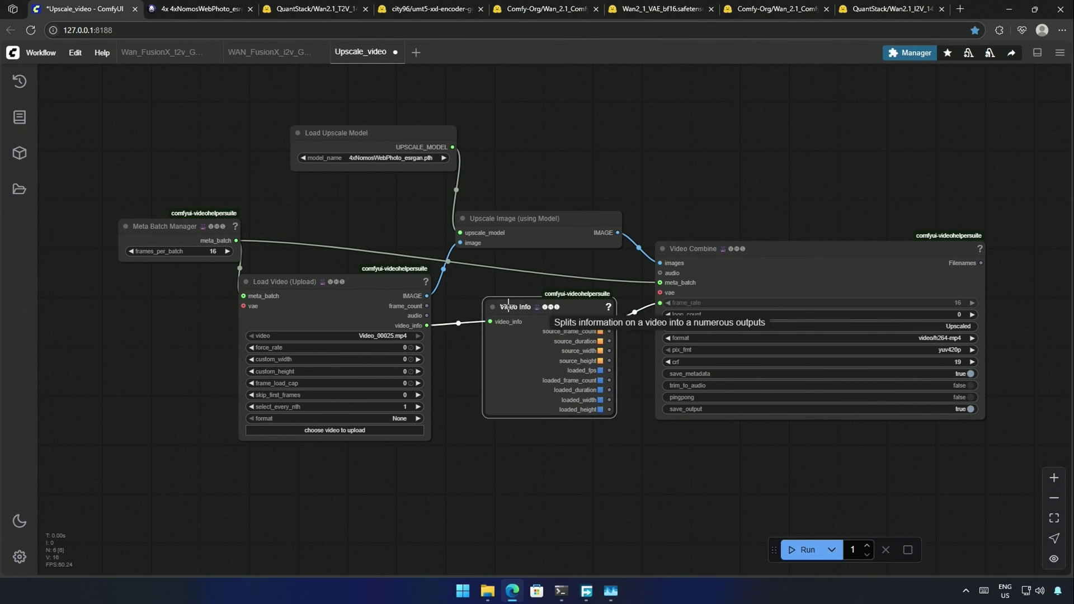
# Step: Load the WanFusionX_00001 clip into the Load Video node
pyautogui.click(302, 282)
pyautogui.click(331, 432)
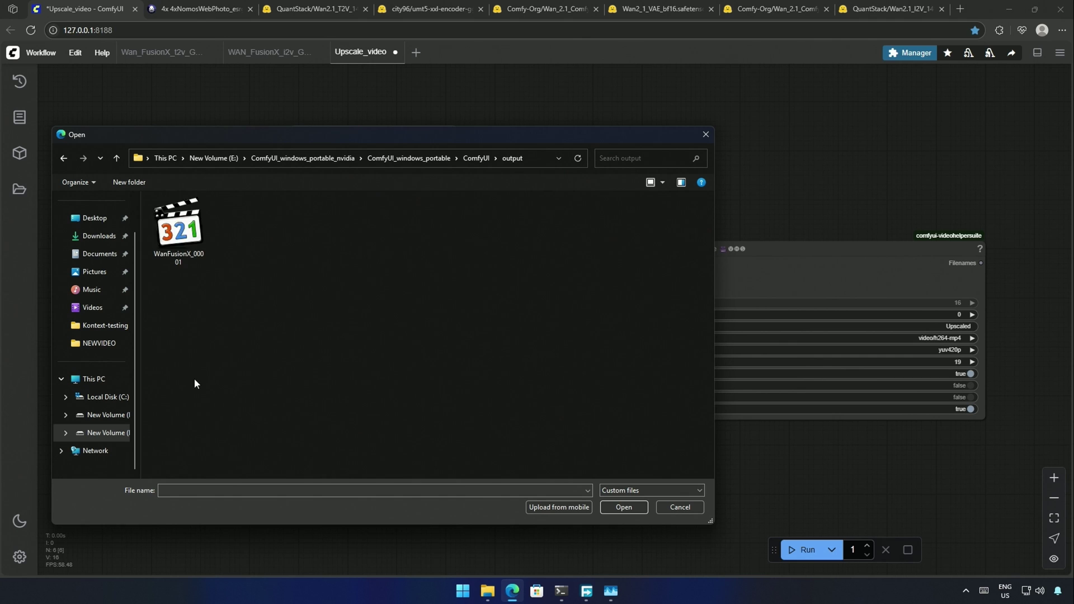
pyautogui.click(179, 239)
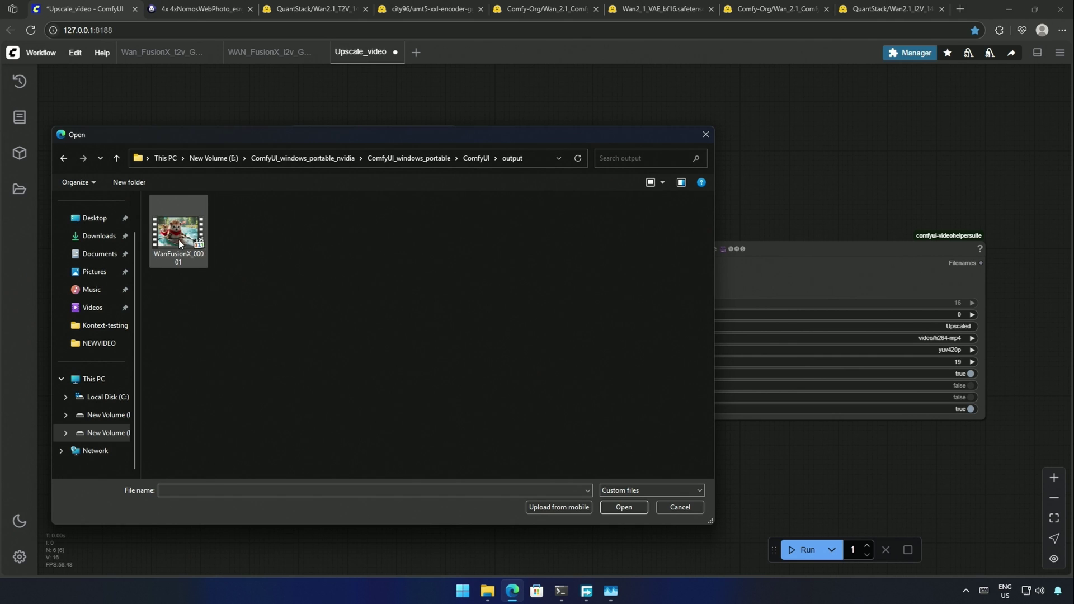
pyautogui.click(610, 507)
pyautogui.scroll(1, 612, 511)
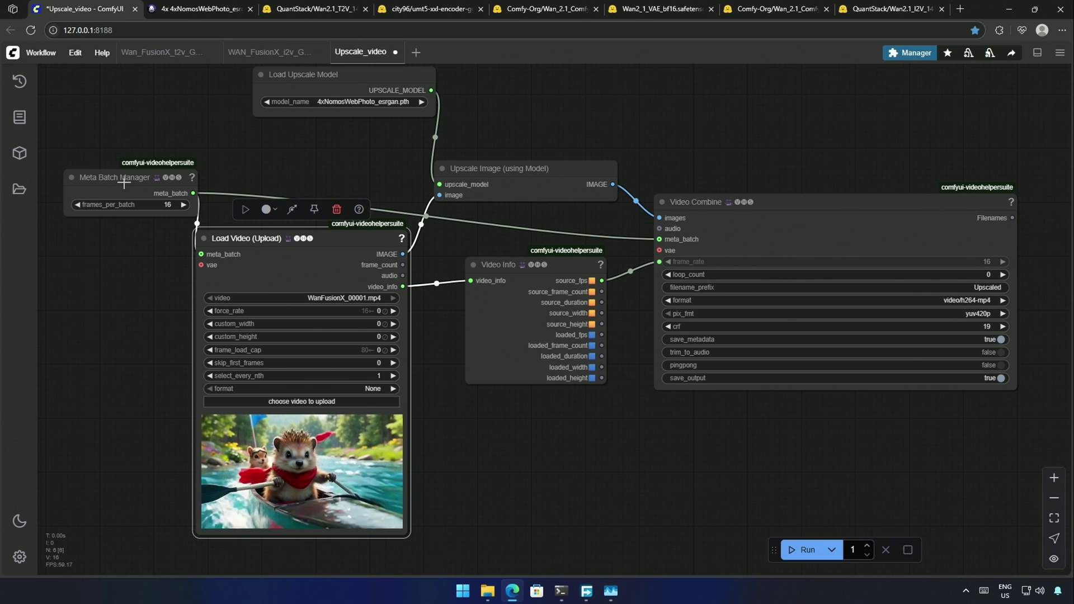
pyautogui.moveTo(123, 183)
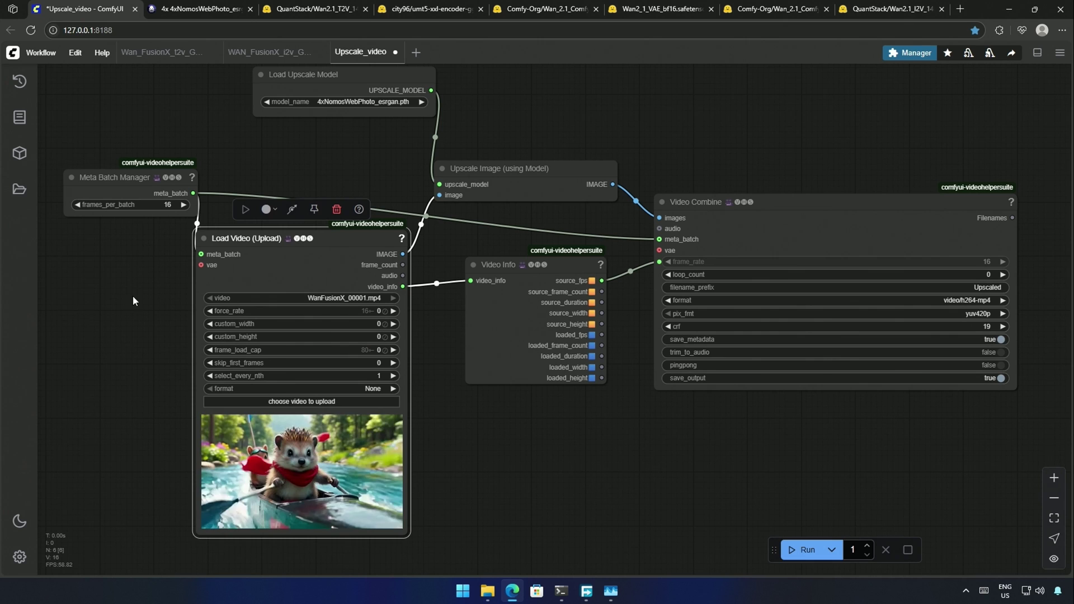
pyautogui.click(475, 375)
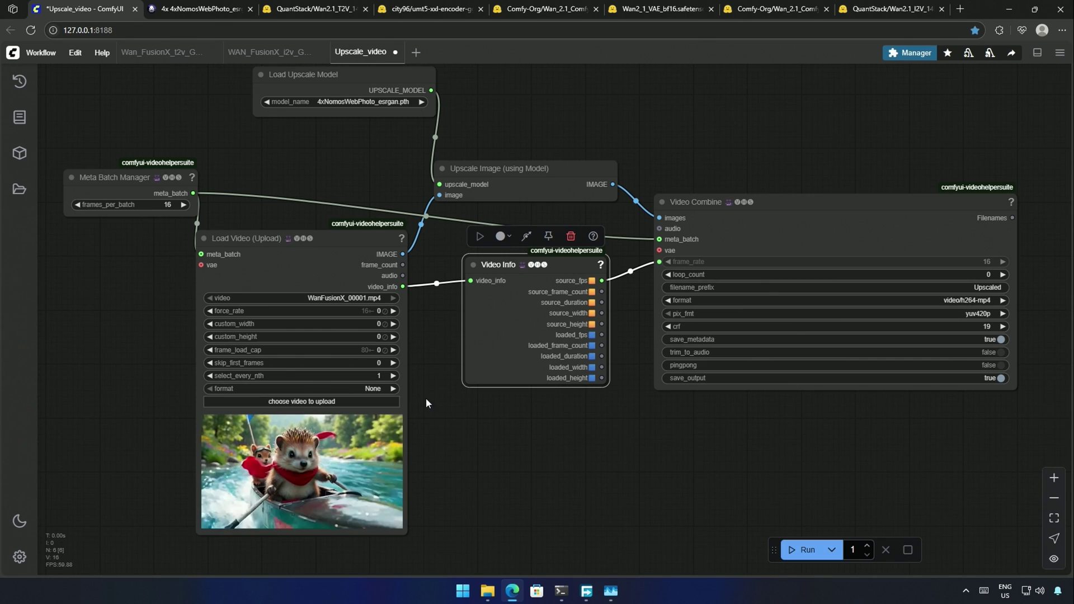
# Step: Run the upscale and confirm Upscaled_00001.mp4 is 1920x1080 and 11.4 MB
pyautogui.click(805, 550)
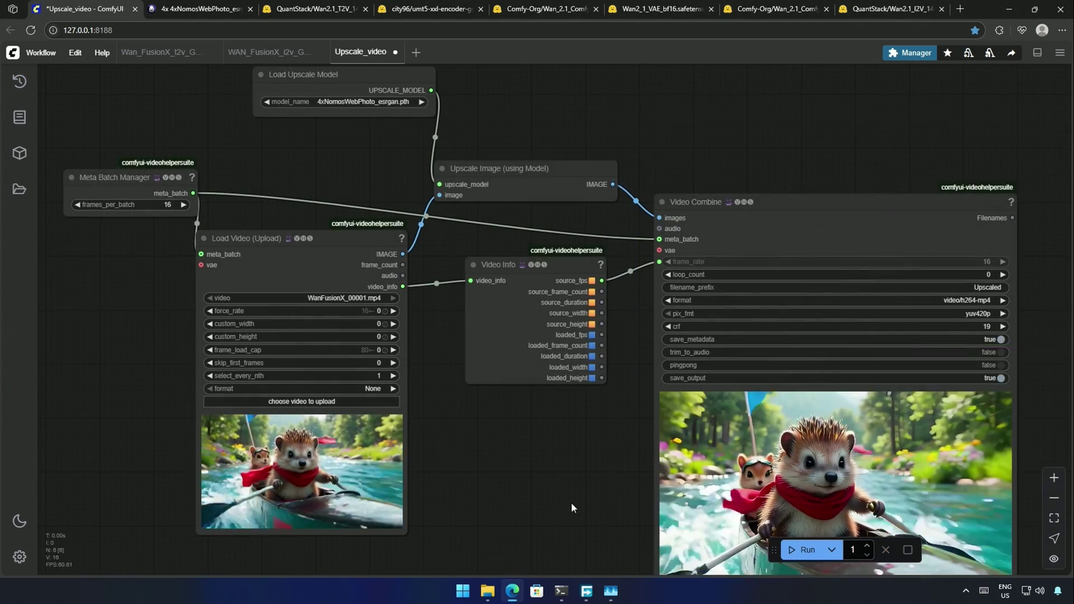
pyautogui.moveTo(572, 503); pyautogui.dragTo(542, 367)
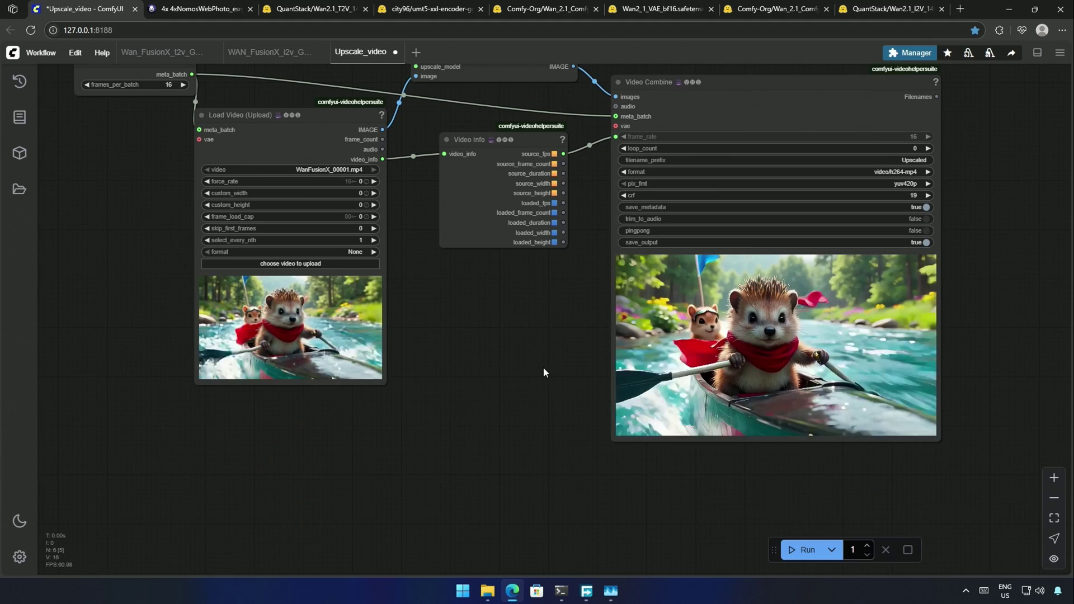
pyautogui.scroll(1, 543, 372)
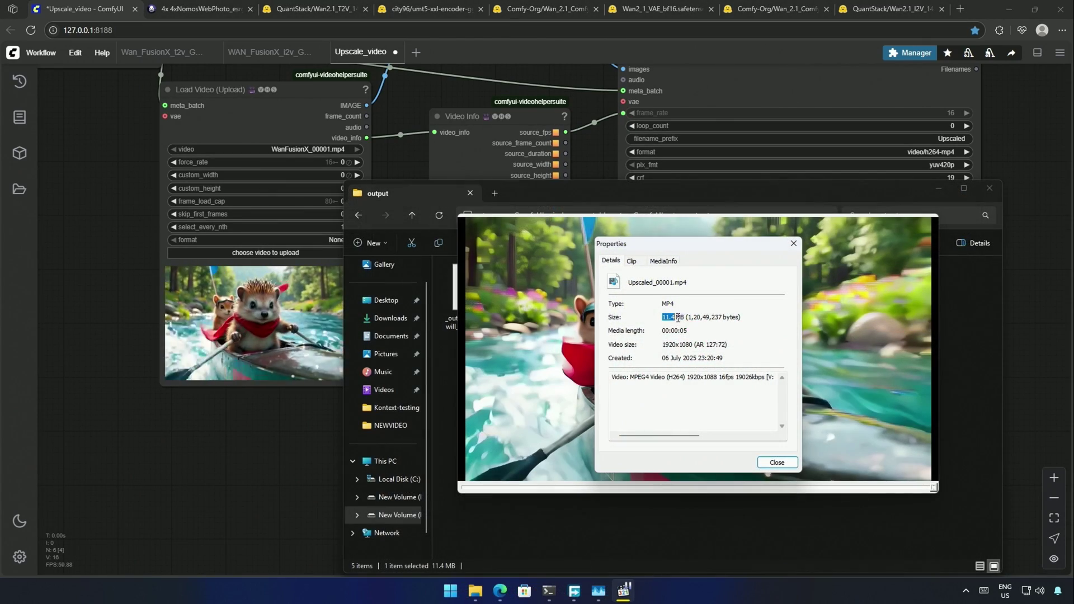
pyautogui.moveTo(661, 346); pyautogui.dragTo(695, 345)
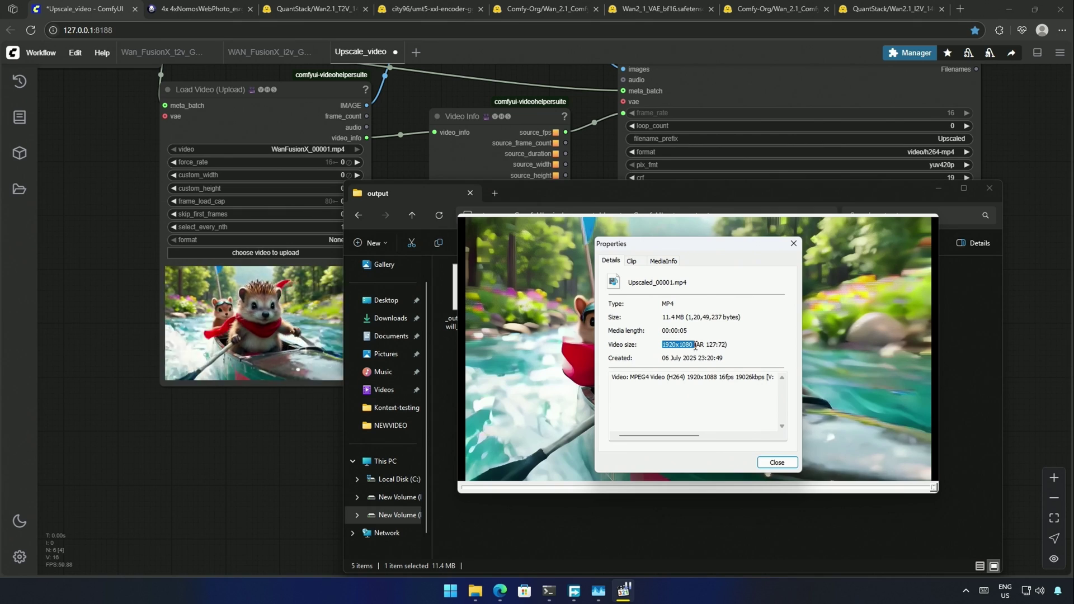
pyautogui.click(791, 245)
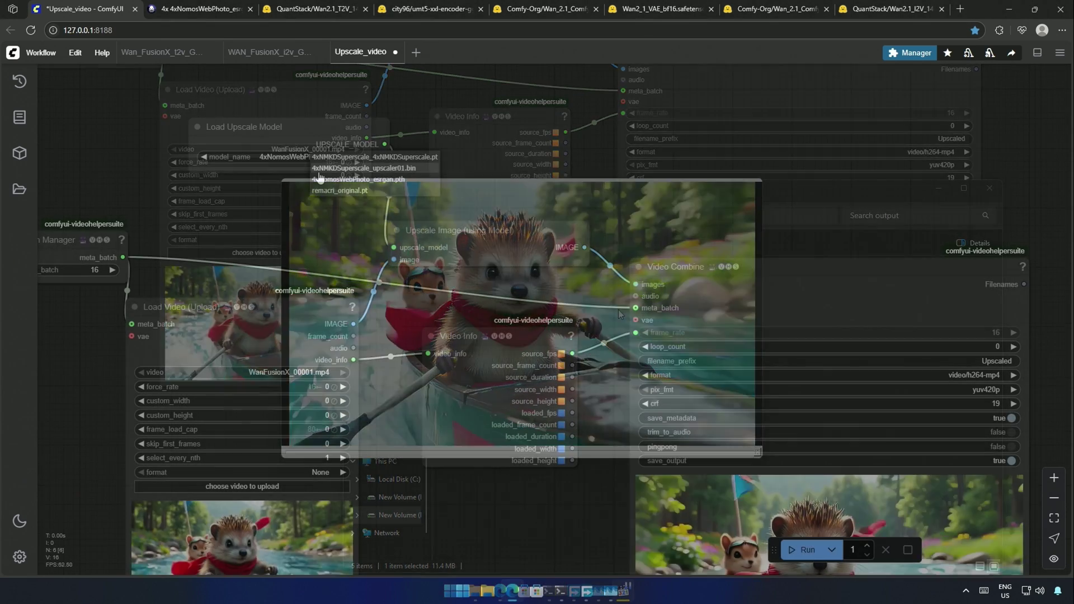
# Step: Switch the upscale model to remacri_original.pt
pyautogui.click(334, 191)
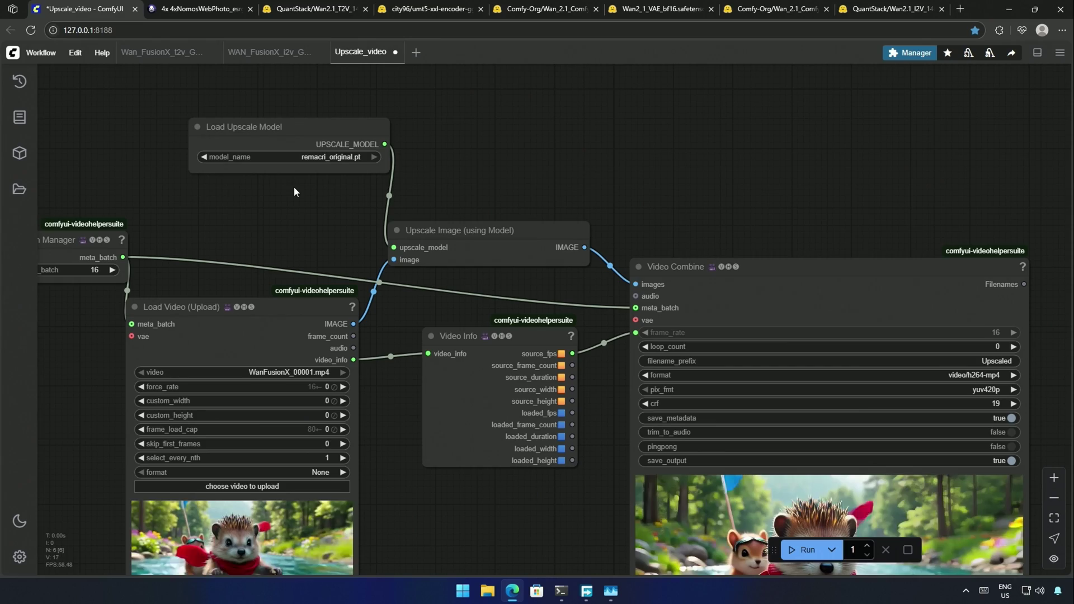
pyautogui.scroll(-3, 462, 478)
pyautogui.moveTo(462, 478); pyautogui.dragTo(472, 483)
# Step: Set Meta Batch Manager frames_per_batch to 1 and re-run the upscale, watching the console
pyautogui.click(97, 168)
pyautogui.write('1')
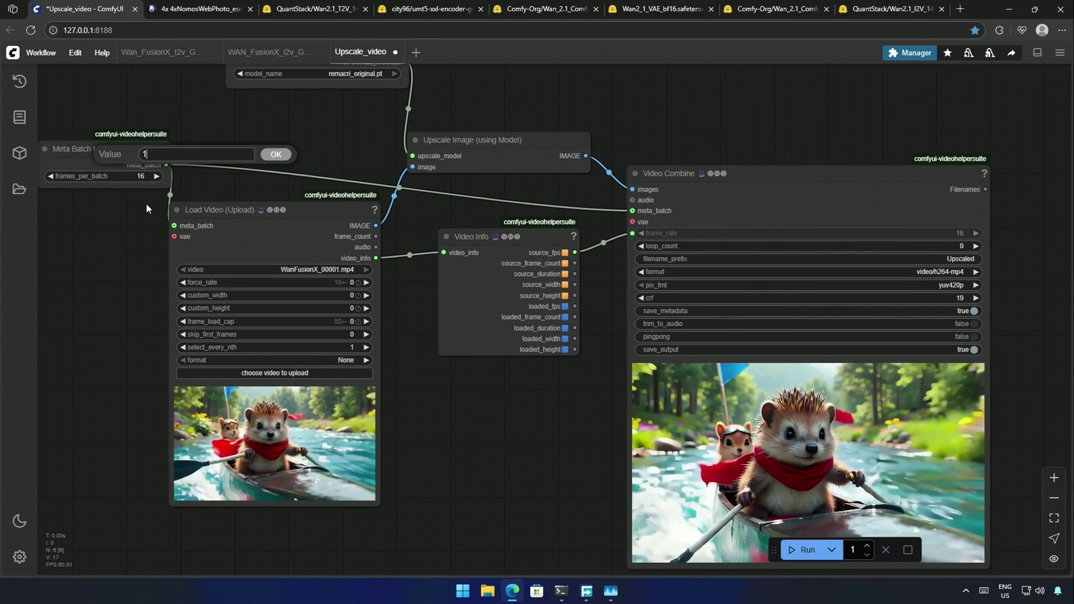
pyautogui.press('Return')
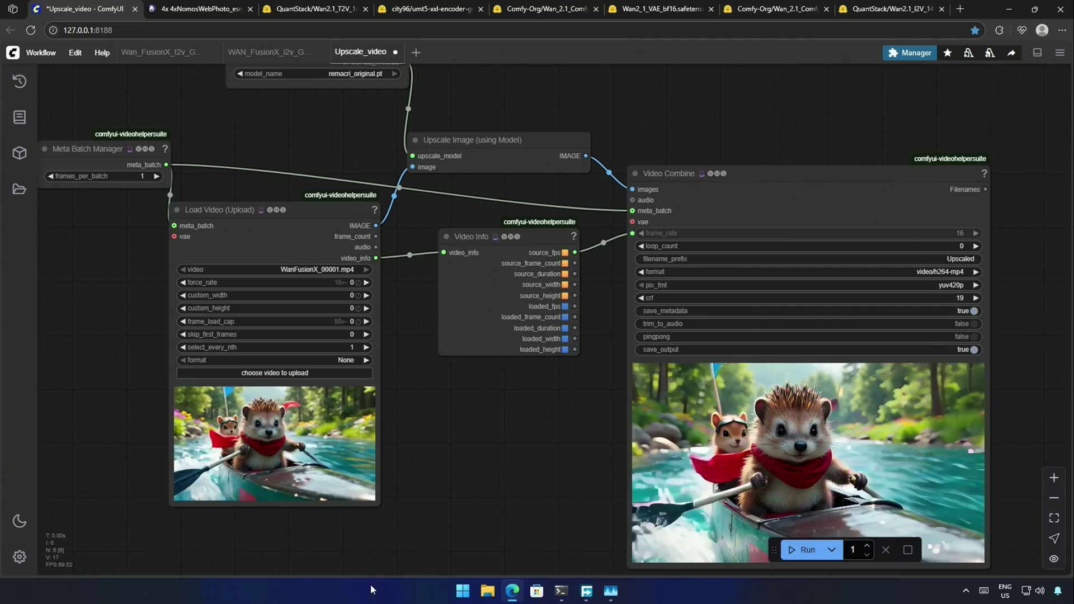
pyautogui.hotkey('ctrl', 'Return')
pyautogui.click(562, 592)
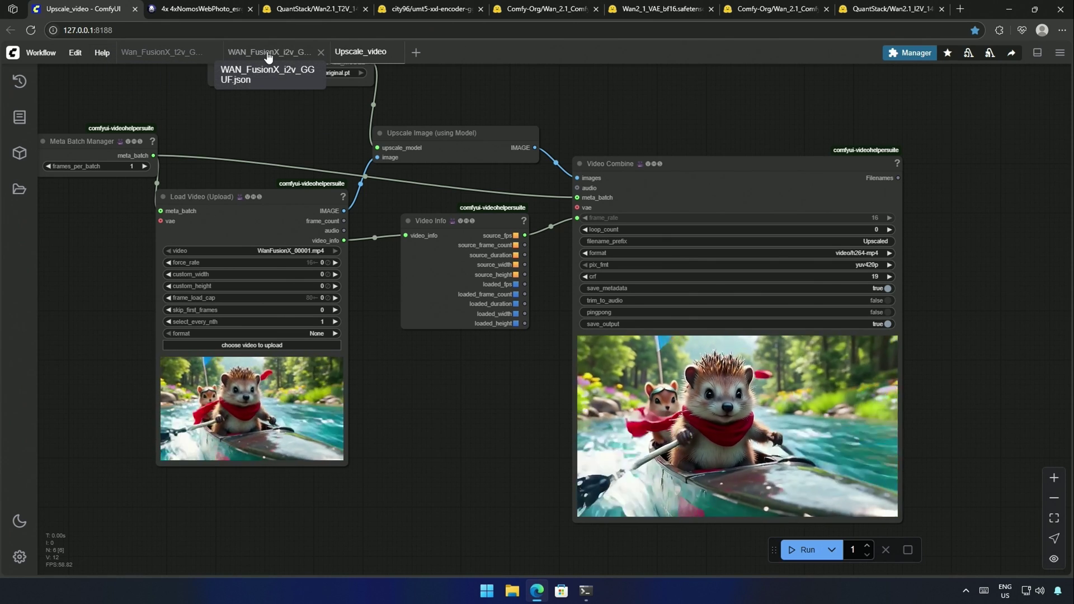
# Step: Bring up the WAN_FusionX_i2v_GGUF image-to-video workflow
pyautogui.click(269, 54)
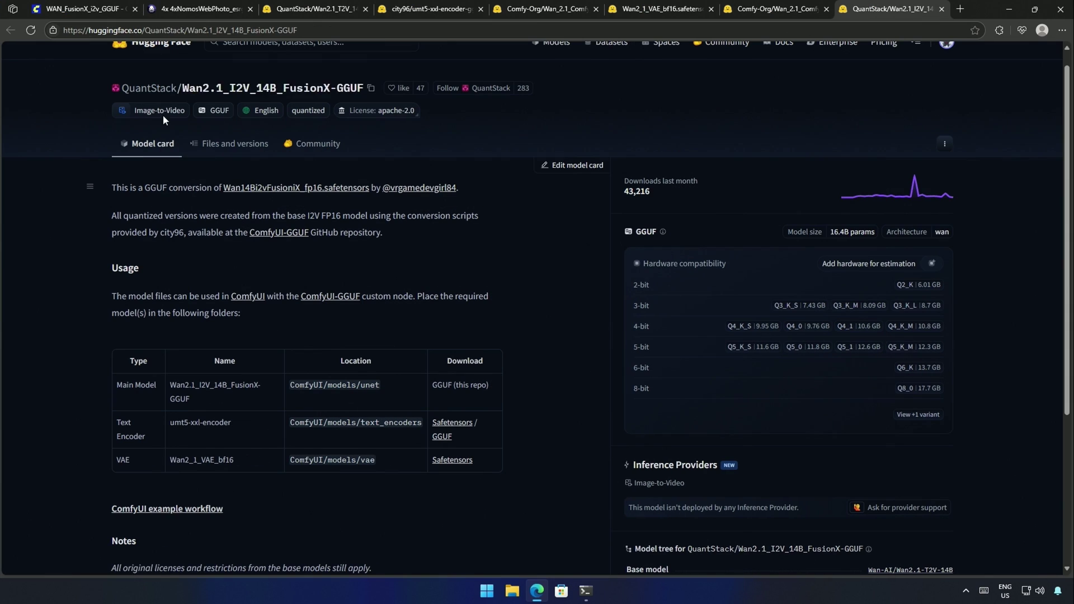
# Step: Download Wan2.1_I2V_14B_FusionX-Q3_K_M.gguf into ComfyUI's models/unet folder
pyautogui.click(233, 148)
pyautogui.moveTo(128, 220); pyautogui.dragTo(511, 511)
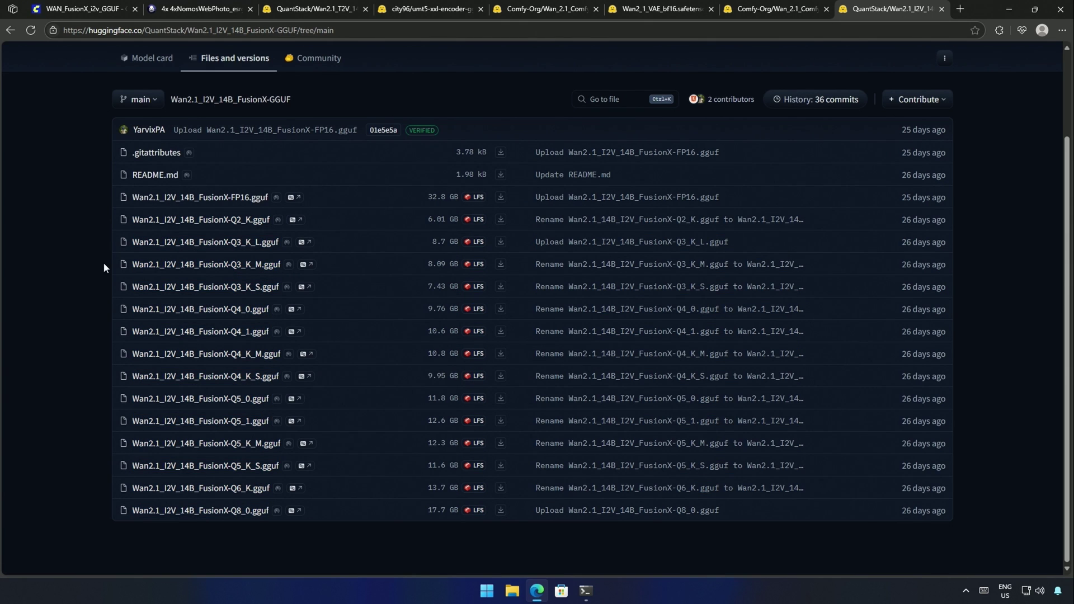
pyautogui.moveTo(103, 262); pyautogui.dragTo(212, 263)
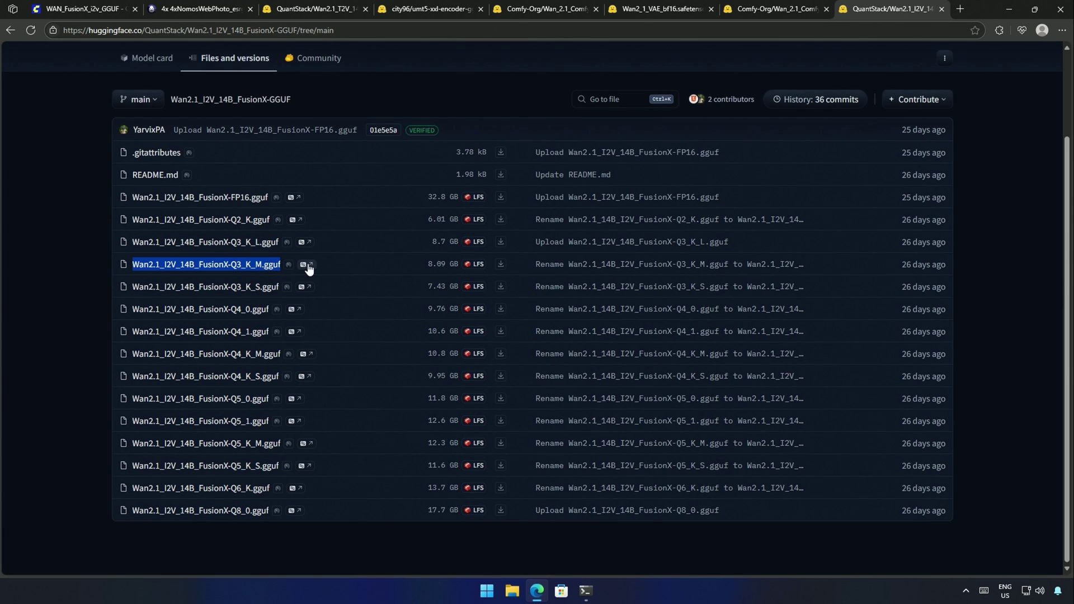
pyautogui.click(506, 270)
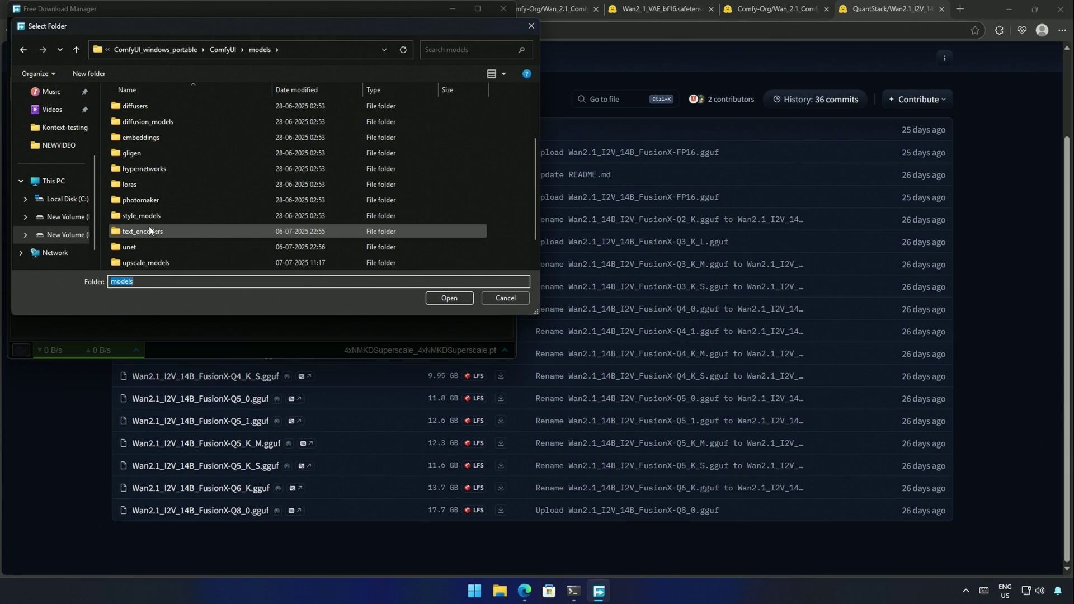
pyautogui.doubleClick(139, 250)
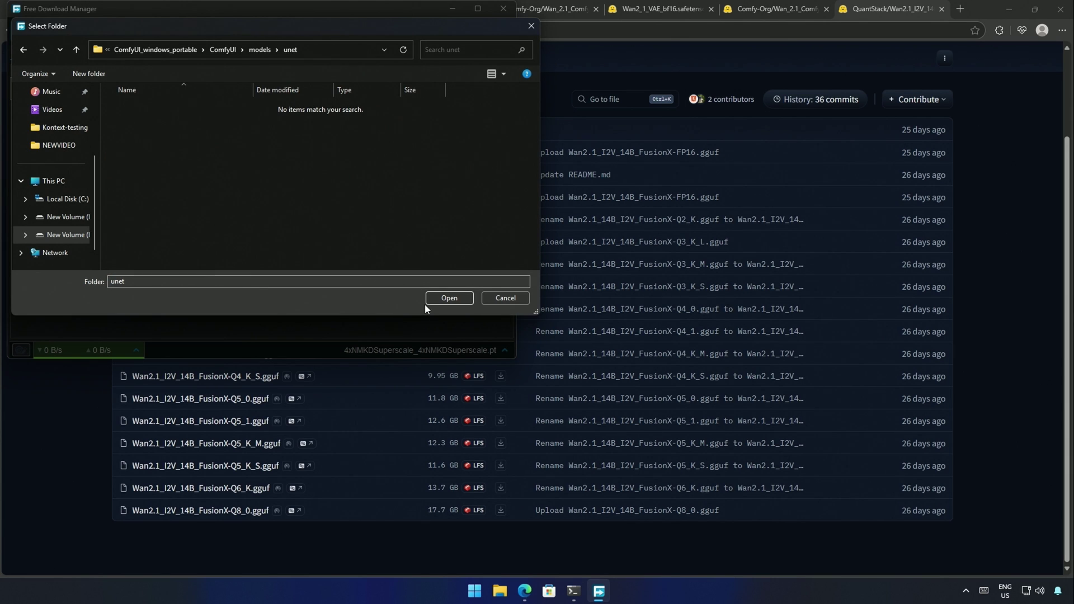
pyautogui.click(441, 298)
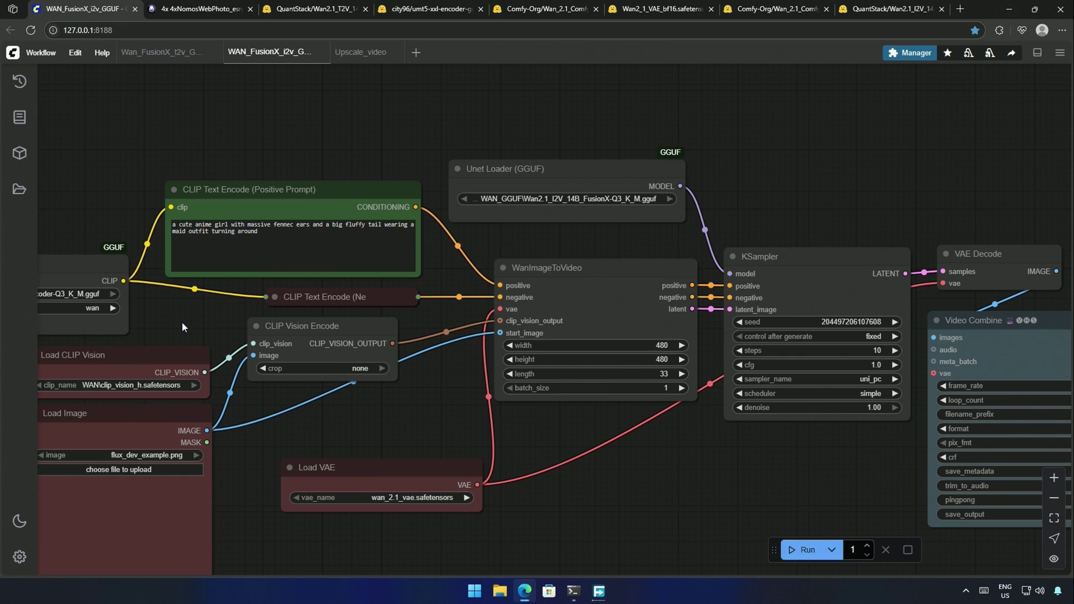
# Step: Highlight the umt5-xxl-encoder-Q3_K_M.gguf row and size among city96's quantized encoder files
pyautogui.moveTo(182, 321); pyautogui.dragTo(465, 353)
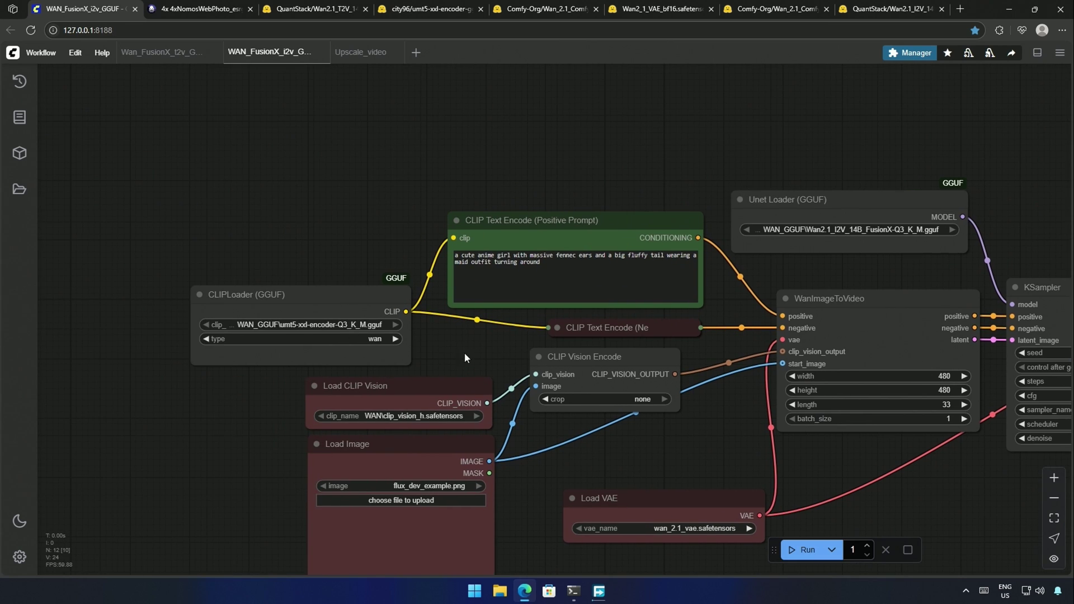
pyautogui.scroll(3, 257, 371)
pyautogui.moveTo(260, 382); pyautogui.dragTo(203, 382)
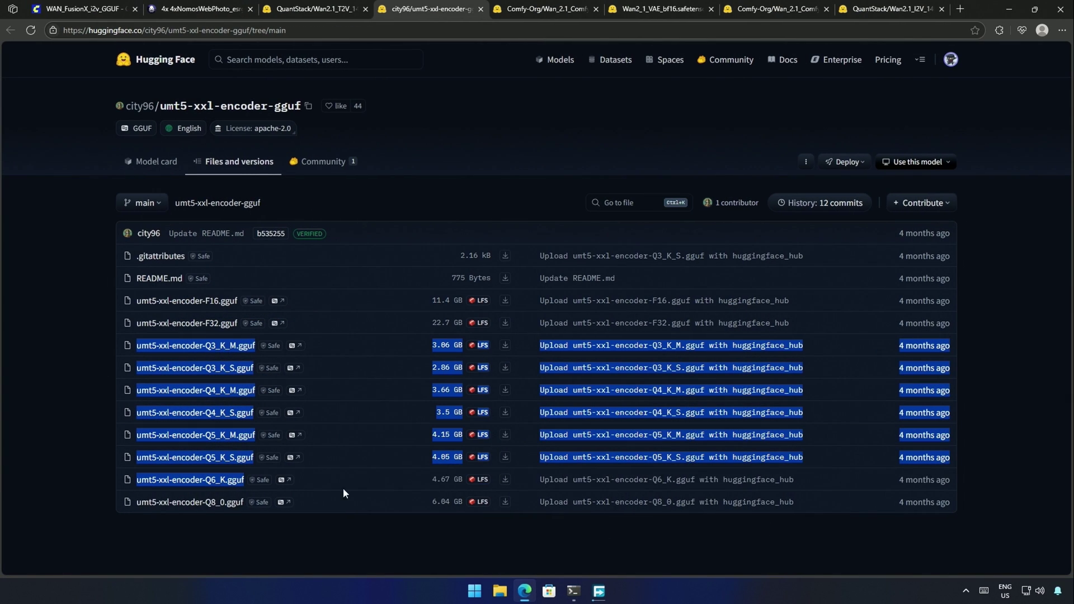
pyautogui.moveTo(343, 489); pyautogui.dragTo(451, 520)
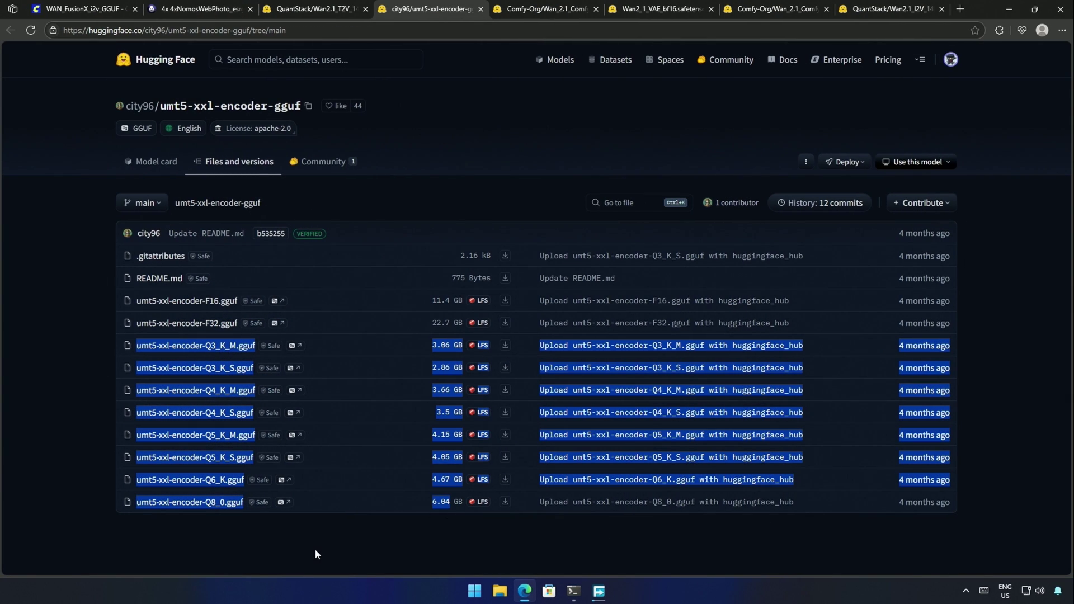
pyautogui.click(69, 373)
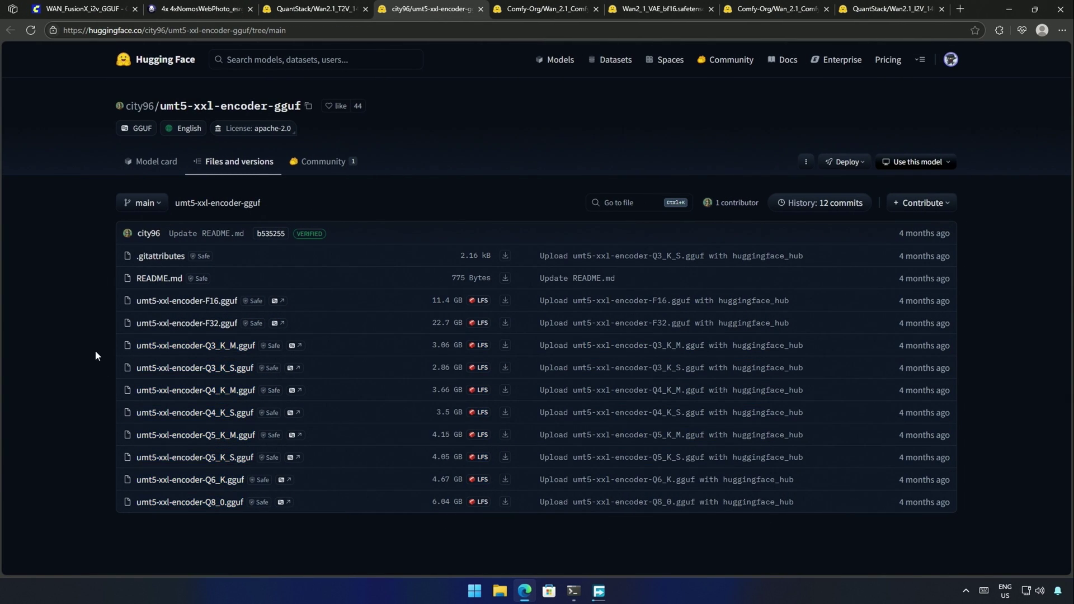
pyautogui.moveTo(99, 347); pyautogui.dragTo(499, 351)
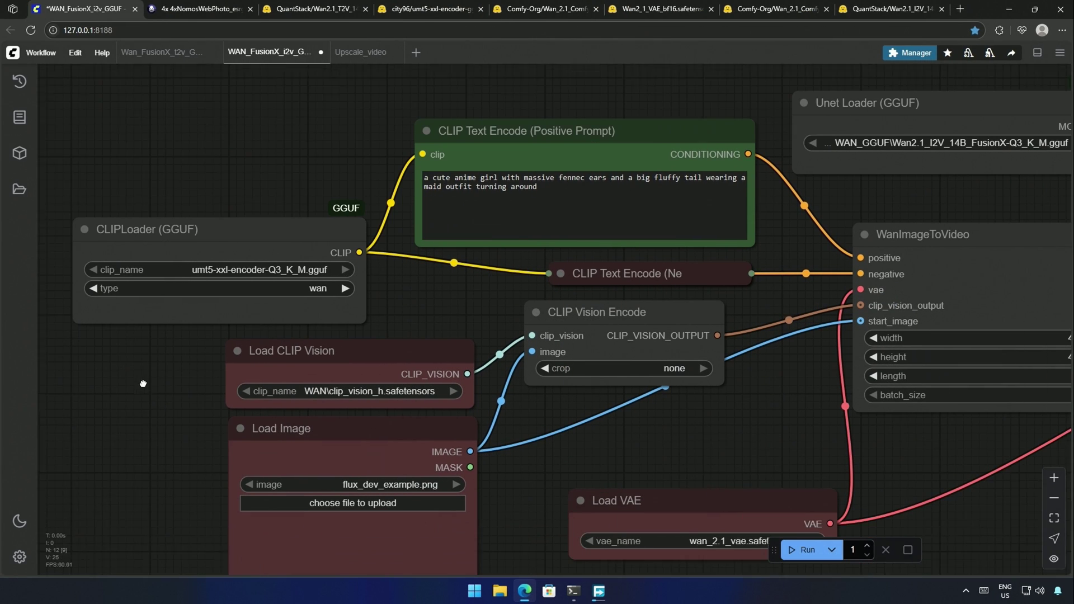
pyautogui.moveTo(144, 384); pyautogui.dragTo(128, 367)
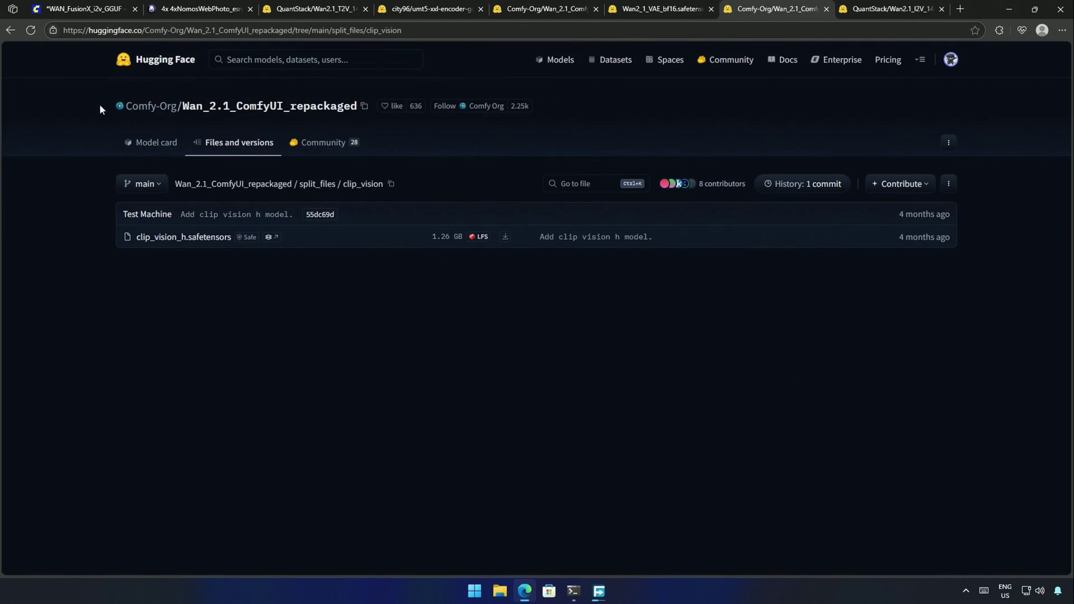
# Step: Download clip_vision_h.safetensors from Comfy-Org/Wan_2.1_ComfyUI_repackaged into the clip_vision models folder
pyautogui.moveTo(163, 108); pyautogui.dragTo(343, 113)
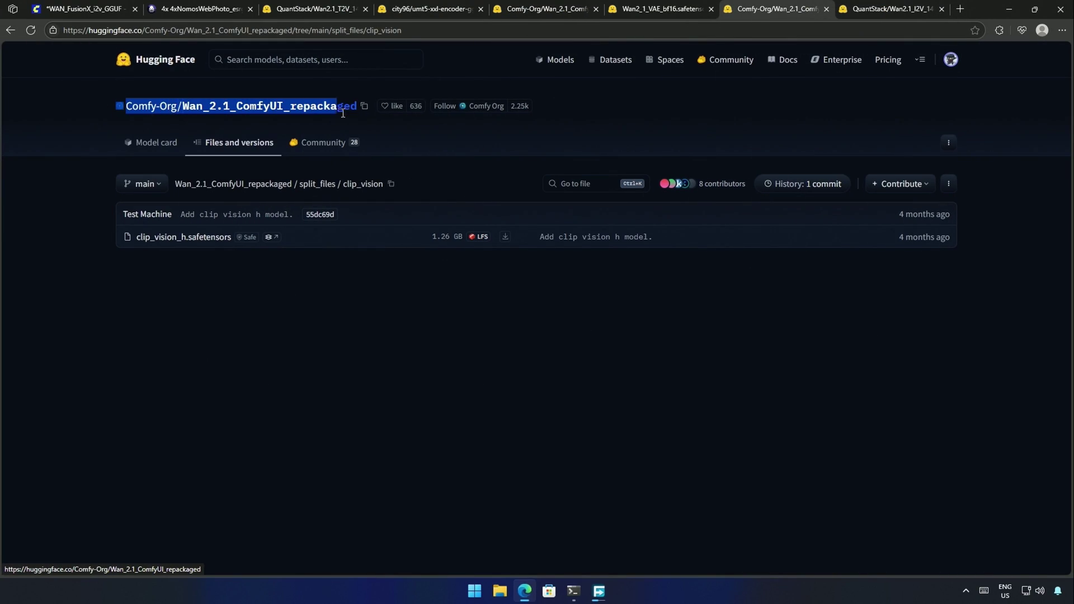
pyautogui.click(63, 153)
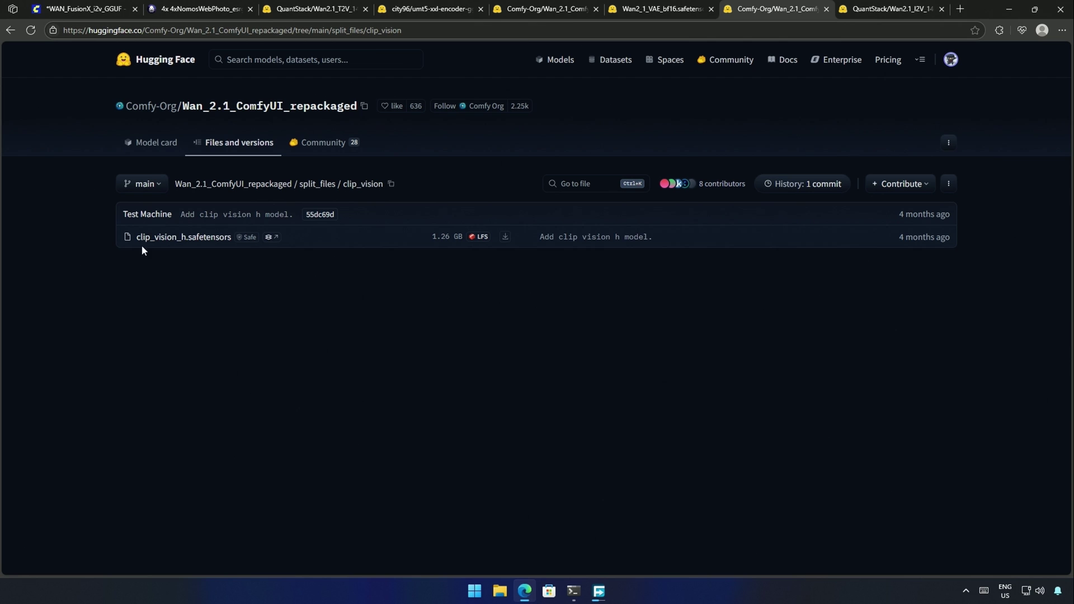
pyautogui.click(499, 239)
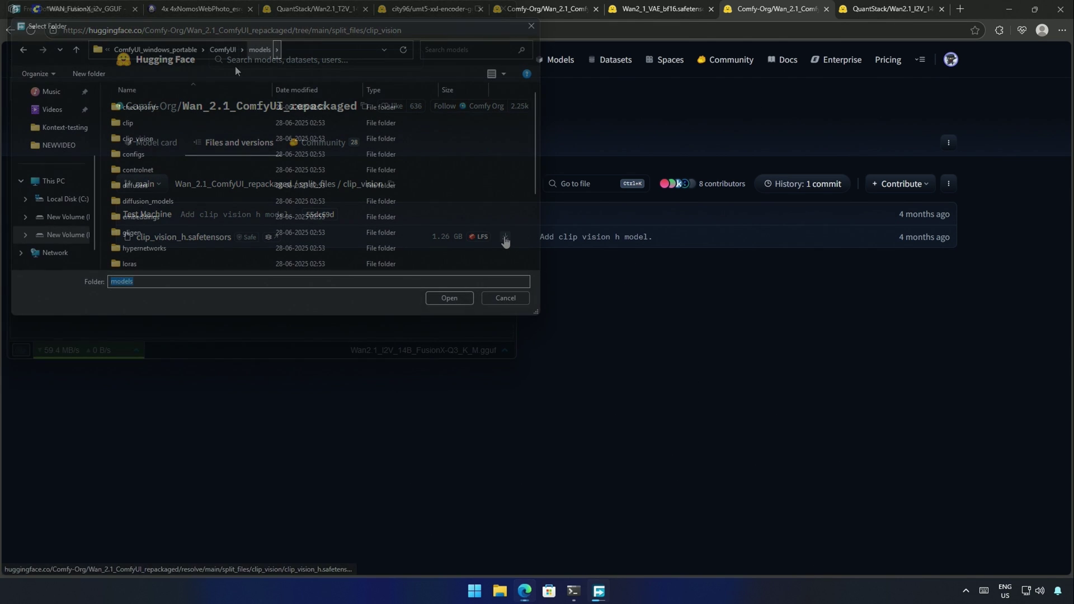
pyautogui.doubleClick(138, 139)
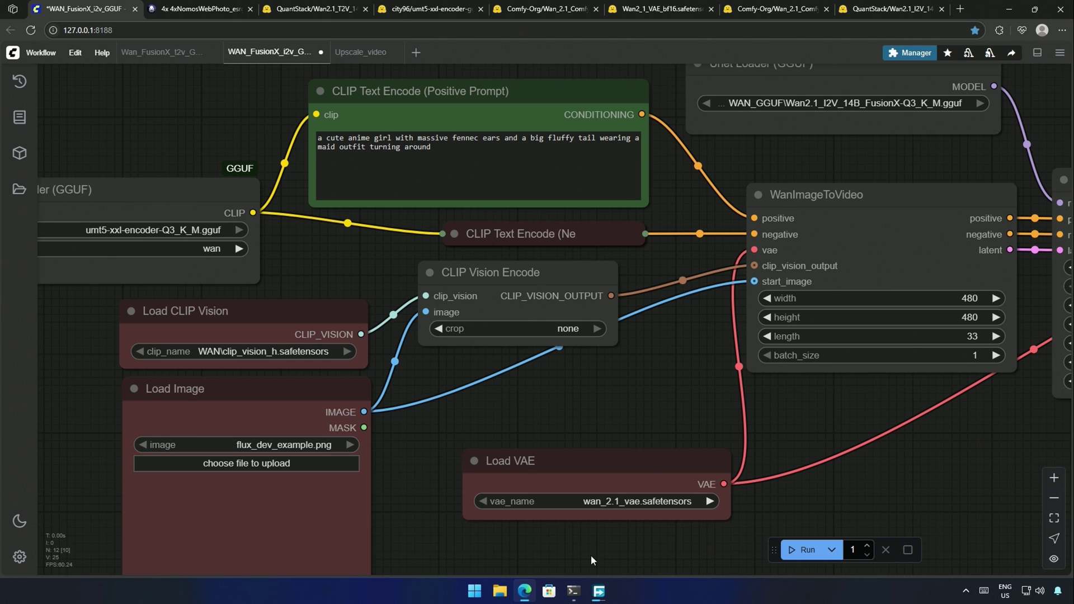
# Step: Set Load VAE to wan_2.1_vae.safetensors and point out that file's size
pyautogui.click(604, 504)
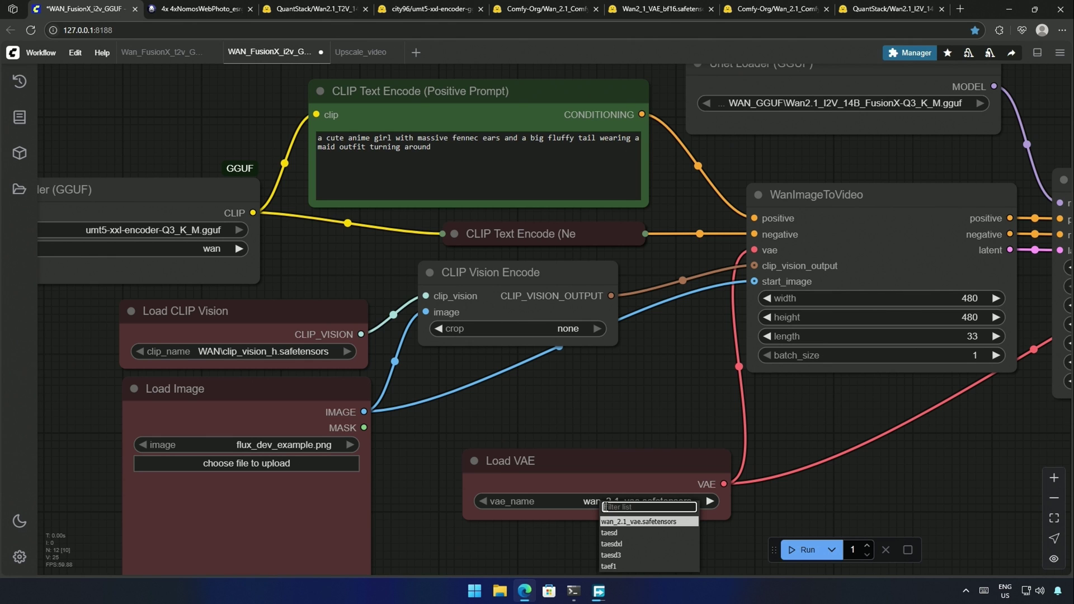
pyautogui.click(640, 522)
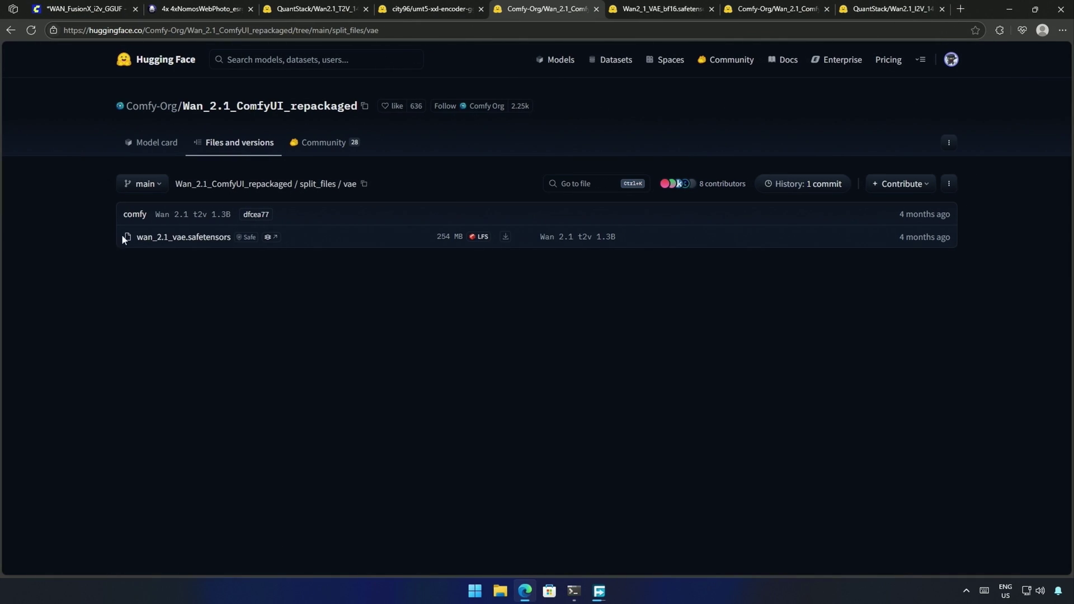
pyautogui.moveTo(122, 234); pyautogui.dragTo(525, 260)
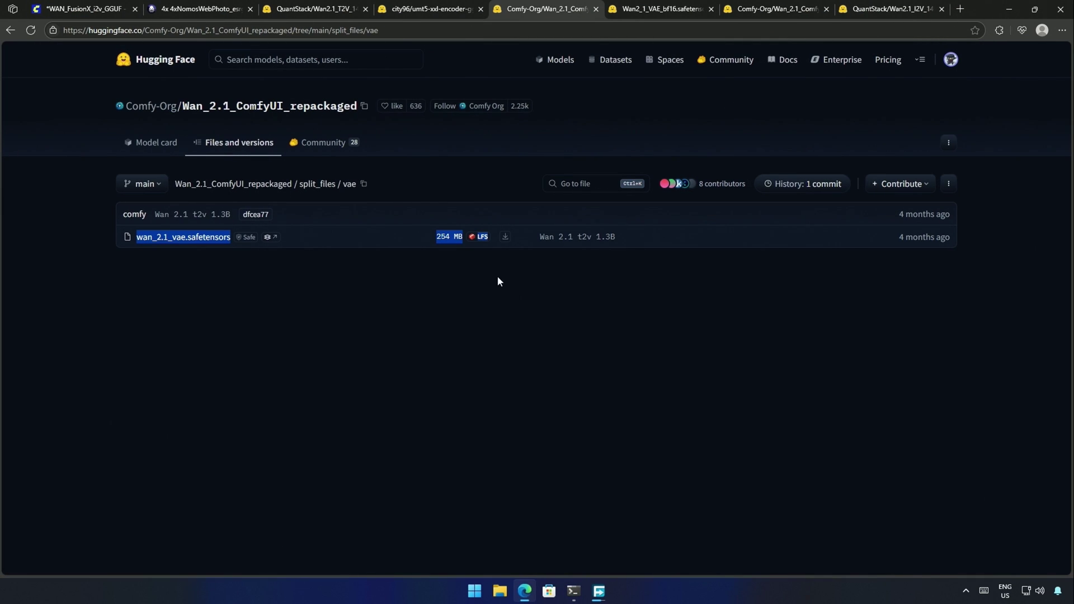
pyautogui.click(445, 307)
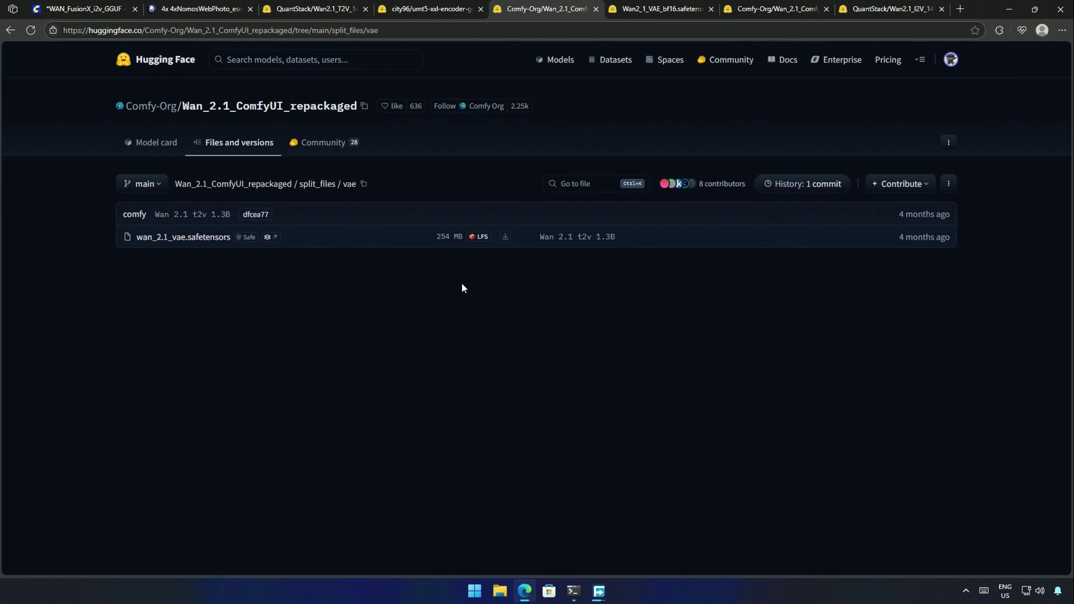
pyautogui.click(629, 21)
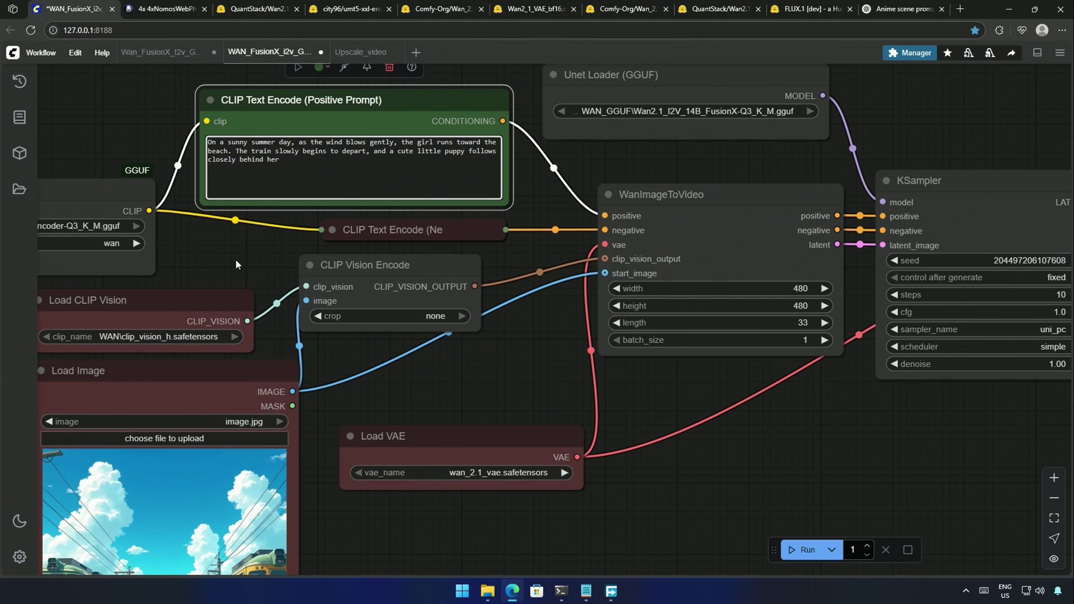
# Step: Select the whole positive prompt describing the girl running toward the beach
pyautogui.moveTo(236, 260); pyautogui.dragTo(368, 311)
pyautogui.scroll(1, 321, 319)
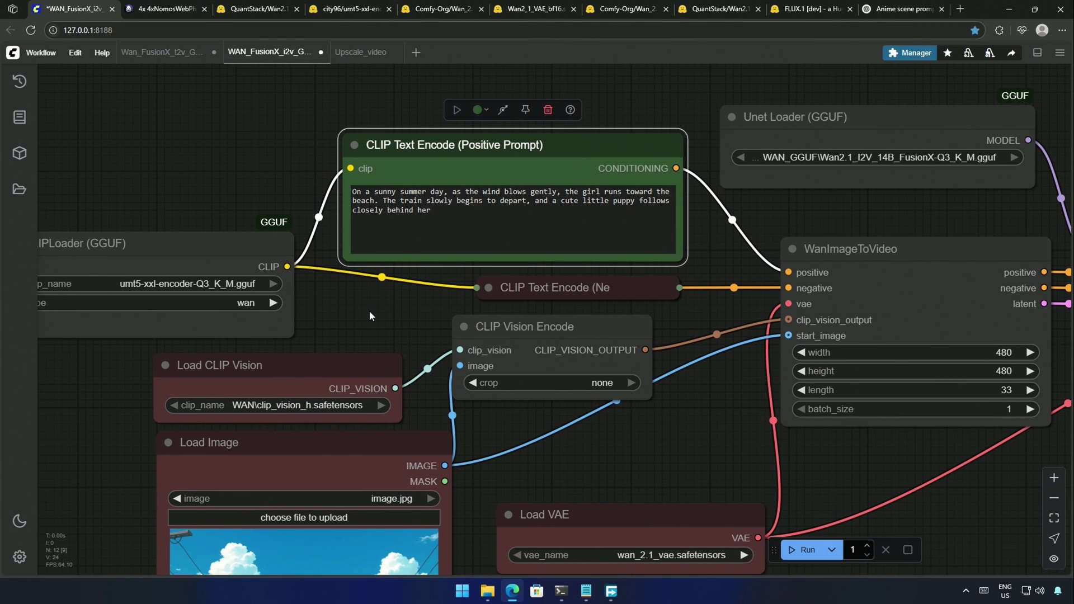
pyautogui.click(429, 225)
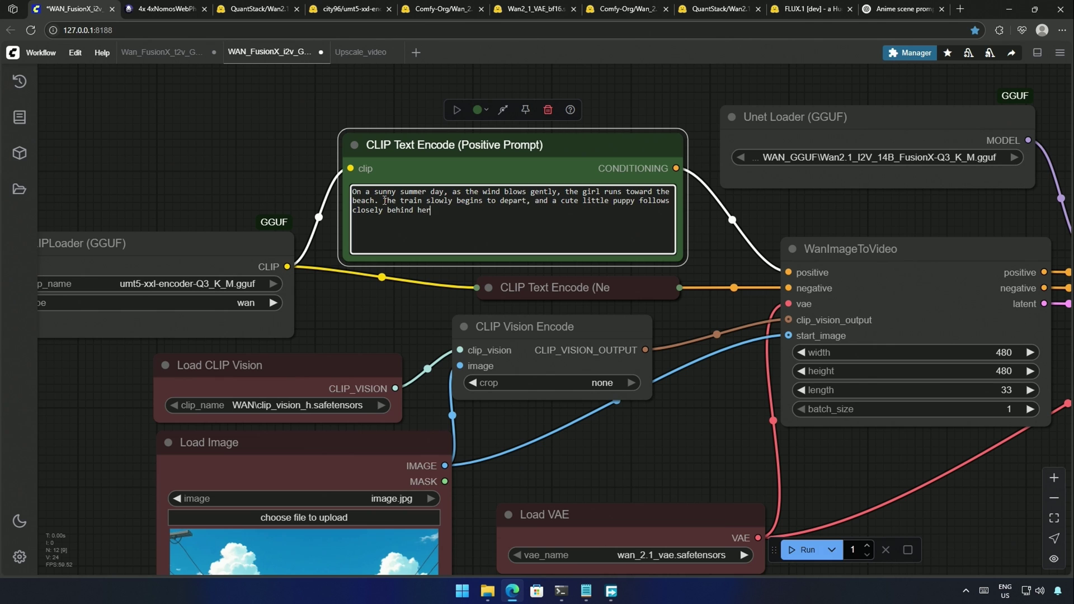
pyautogui.hotkey('ctrl', 'a')
# Step: Finish the prompt edit and run the i2v workflow, which fails
pyautogui.click(405, 299)
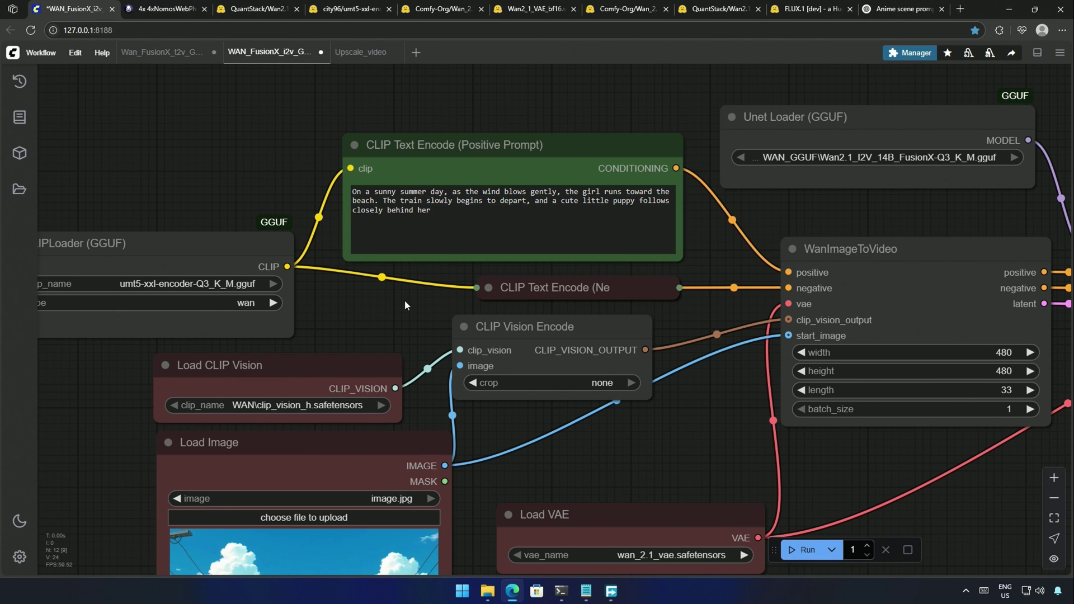
pyautogui.scroll(-1, 405, 300)
pyautogui.moveTo(398, 332); pyautogui.dragTo(415, 293)
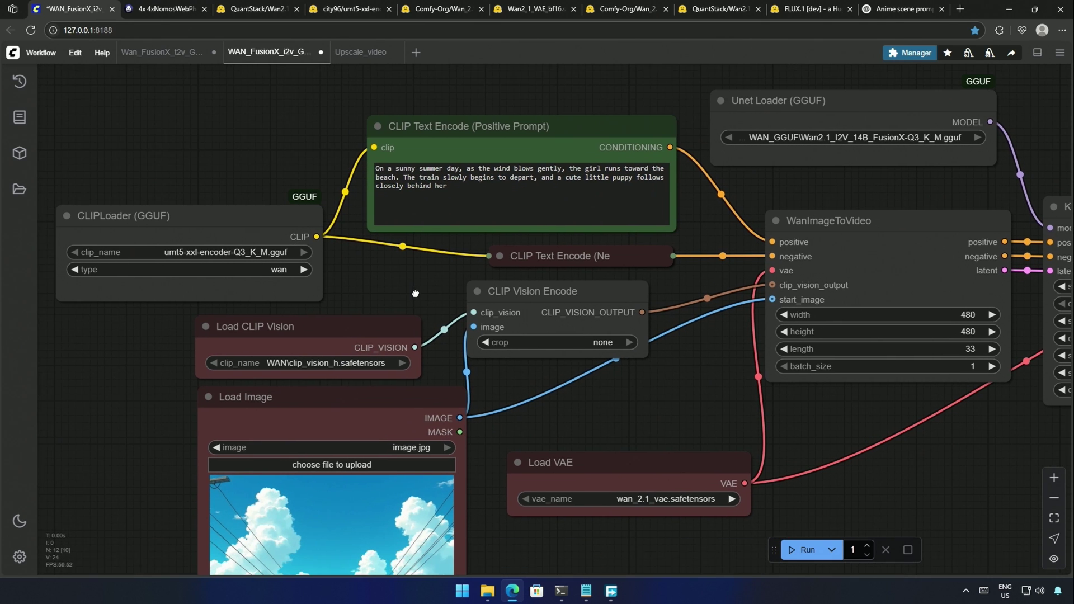
pyautogui.click(802, 550)
pyautogui.click(811, 492)
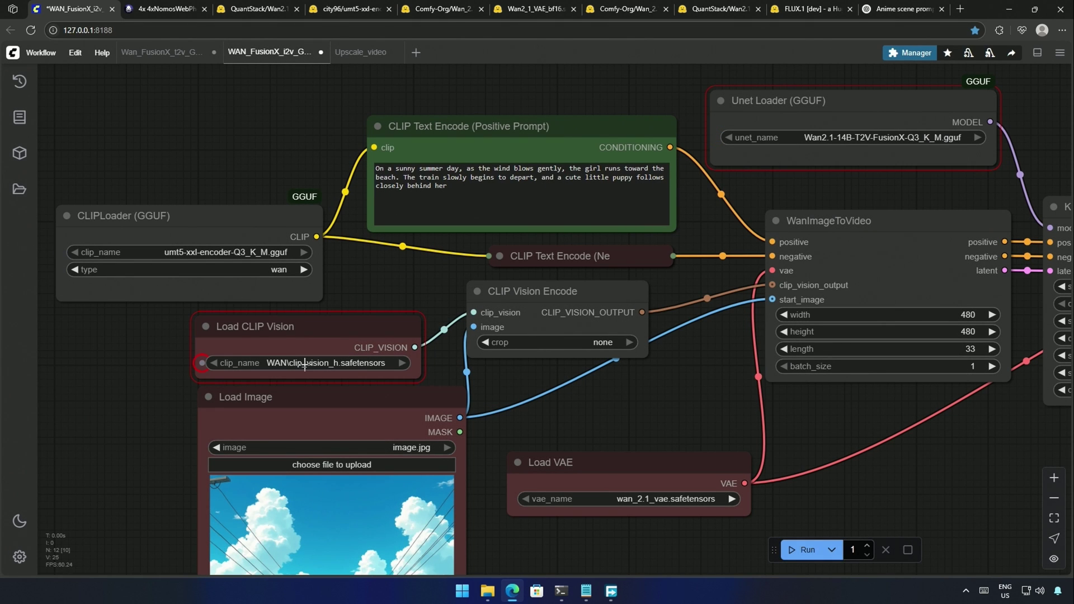
# Step: Refresh model lists, fix the loaders, and re-run, bringing the Video Combine preview into view
pyautogui.press('r')
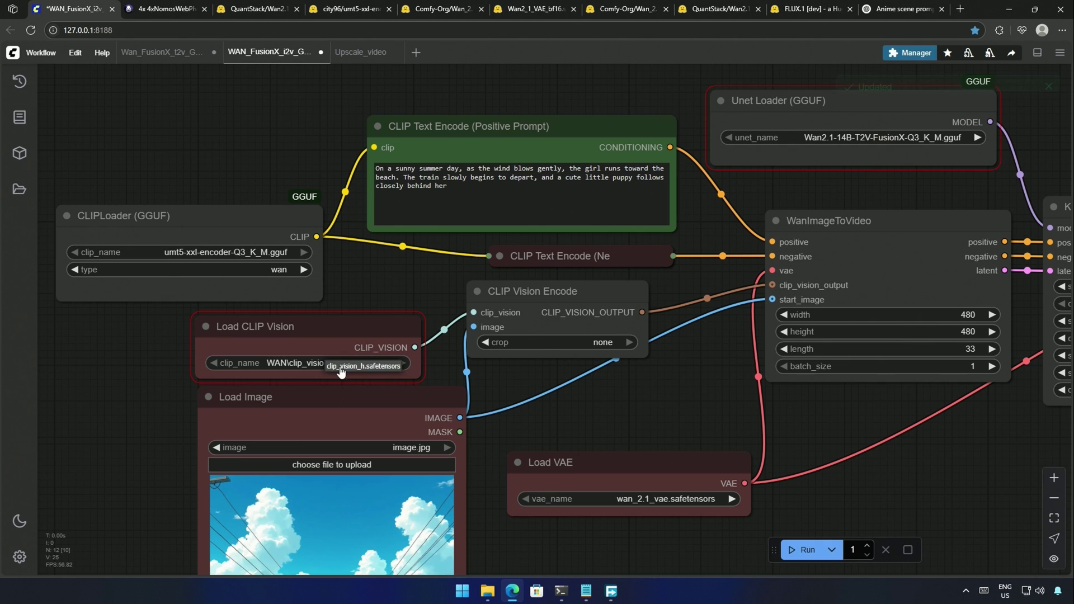
pyautogui.click(641, 507)
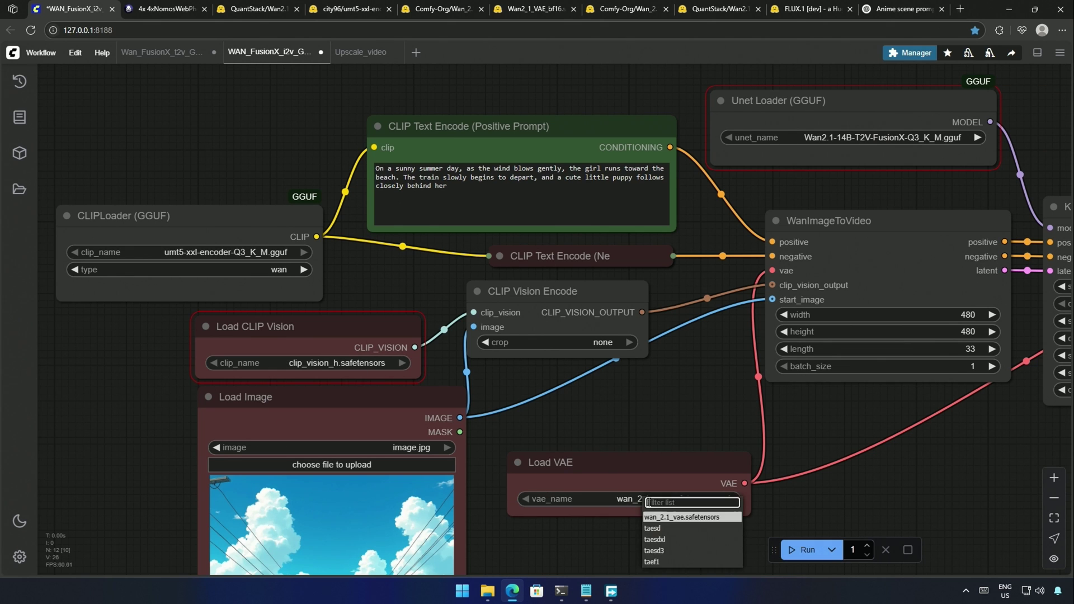
pyautogui.click(790, 550)
pyautogui.scroll(-4, 592, 533)
pyautogui.moveTo(642, 538); pyautogui.dragTo(371, 341)
pyautogui.moveTo(534, 432); pyautogui.dragTo(530, 402)
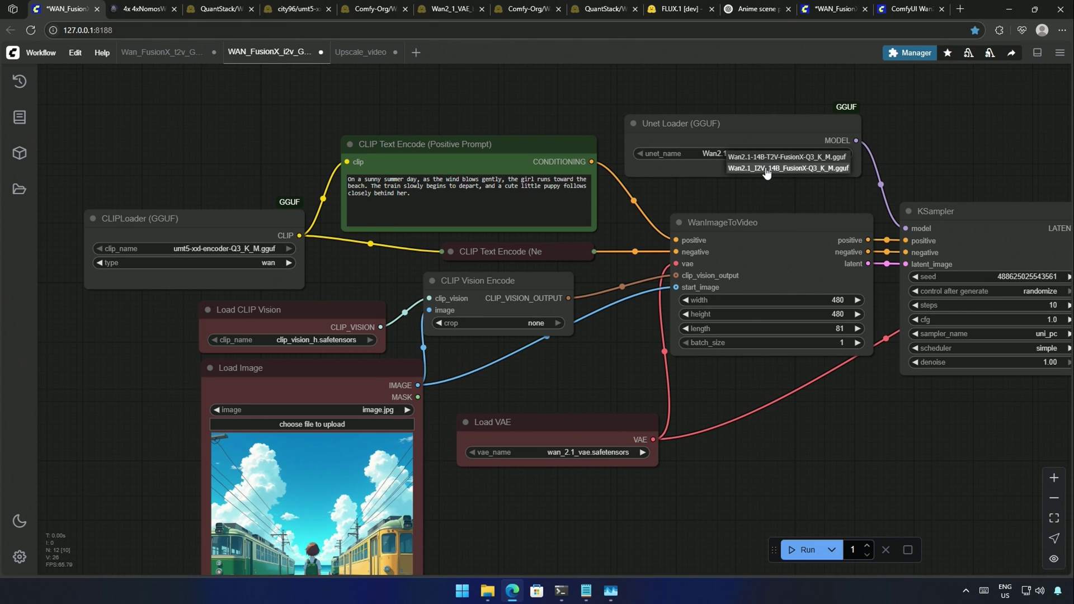
# Step: Generate the railway clip with Wan2.1_I2V_14B_FusionX-Q3_K_M.gguf and bring its Video Combine preview into view
pyautogui.click(759, 172)
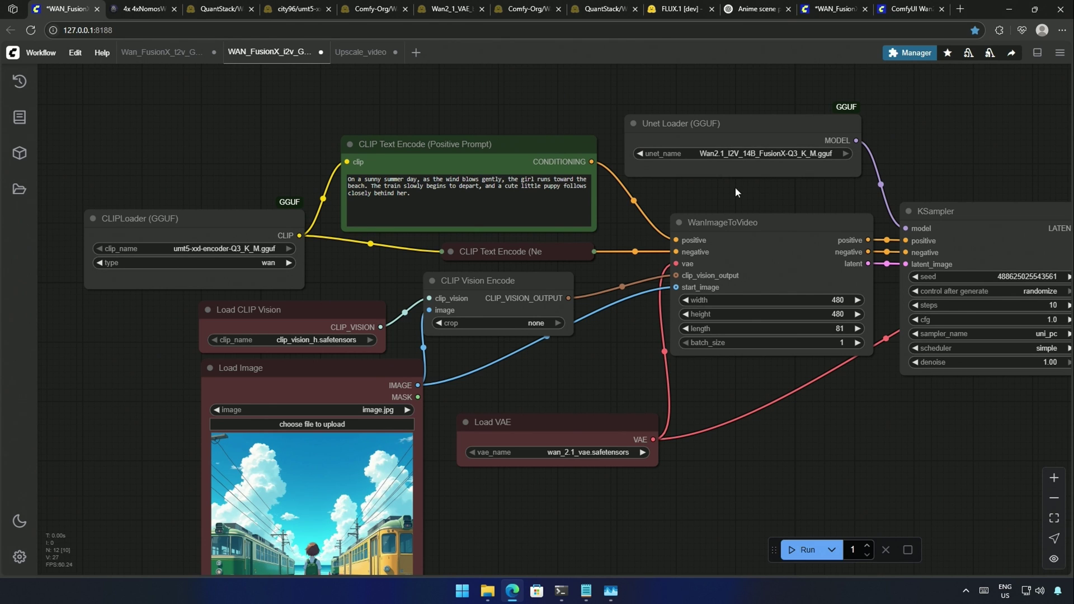
pyautogui.click(797, 550)
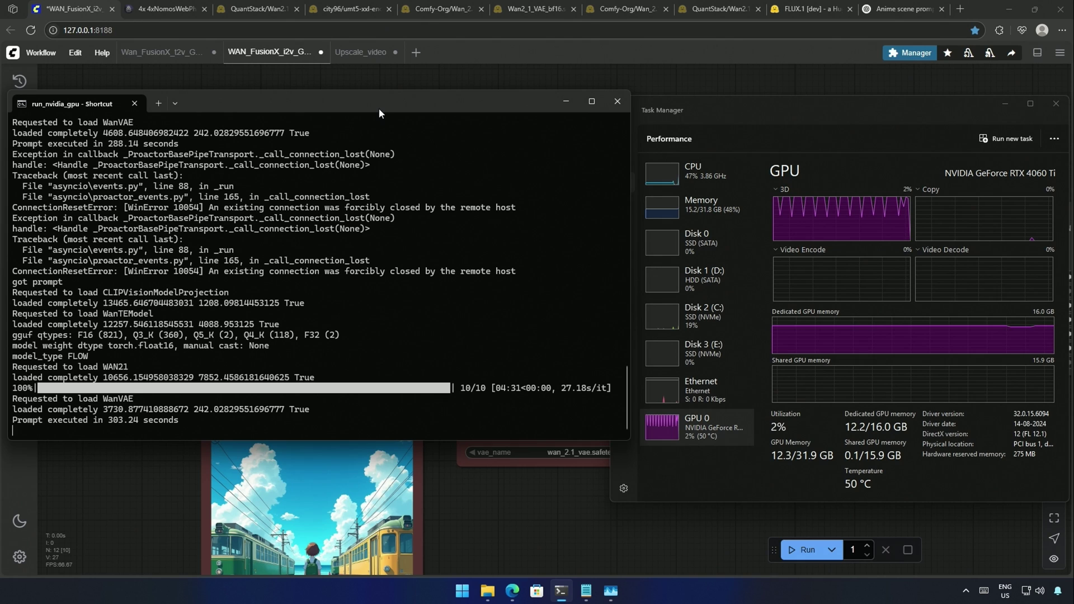
pyautogui.click(599, 516)
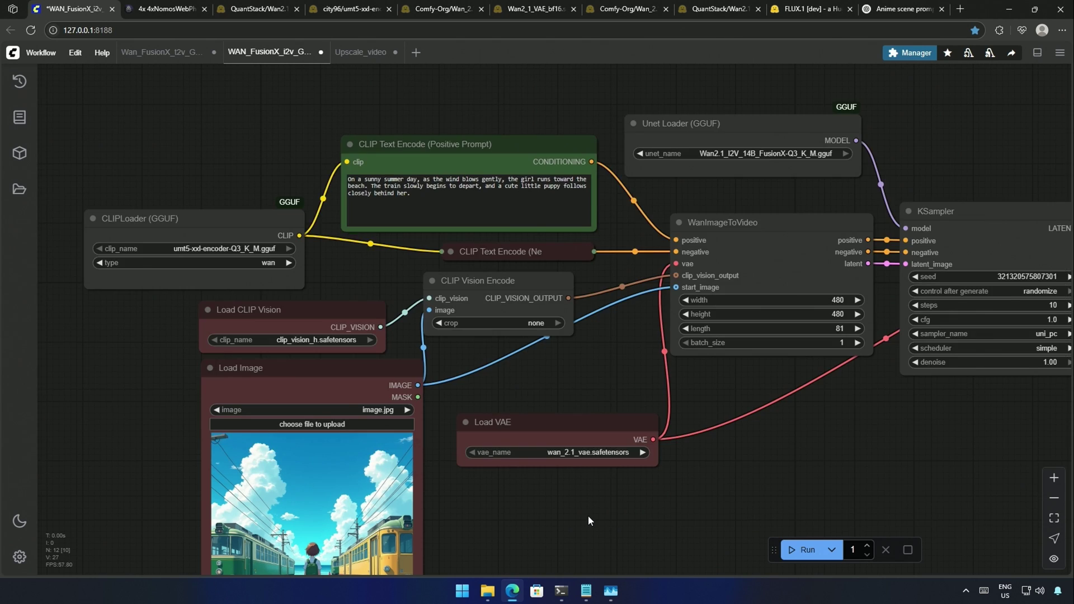
pyautogui.scroll(-3, 588, 516)
pyautogui.scroll(3, 651, 505)
pyautogui.scroll(1, 455, 335)
pyautogui.scroll(3, 582, 417)
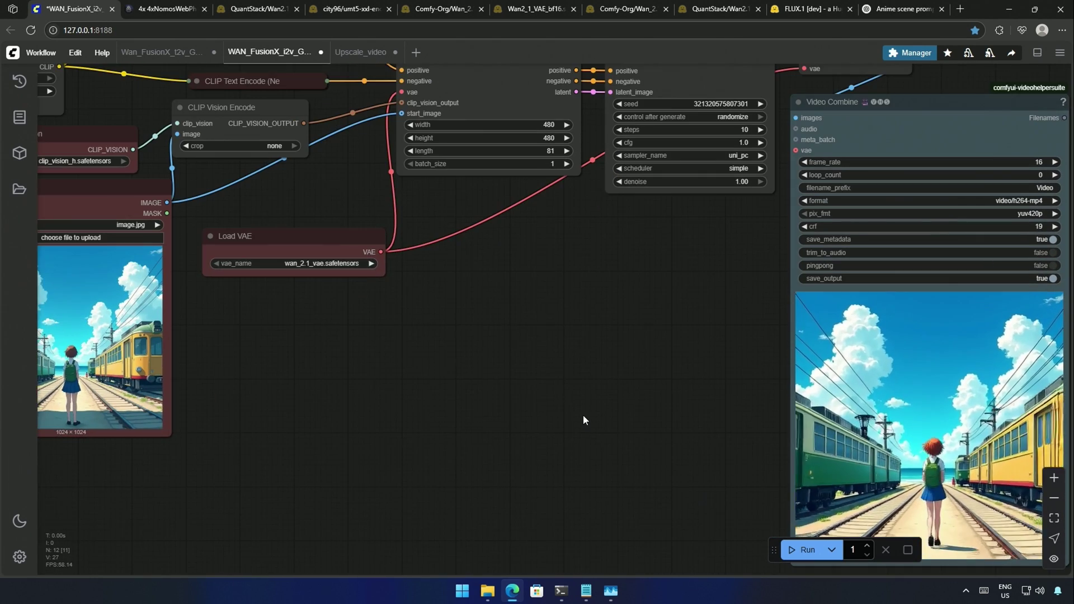
pyautogui.moveTo(583, 414); pyautogui.dragTo(529, 365)
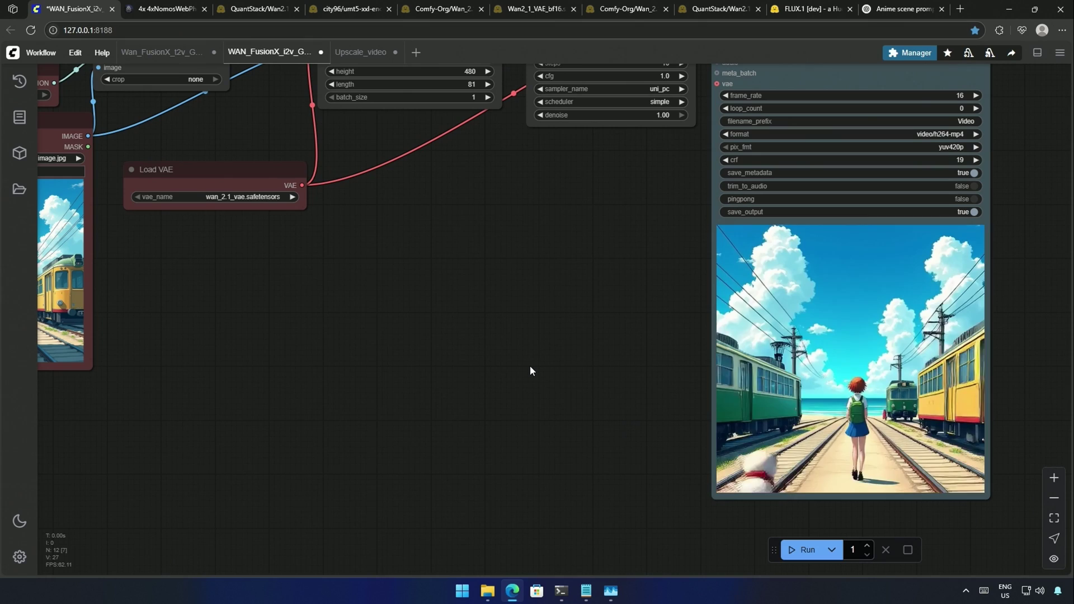
pyautogui.scroll(-1, 529, 365)
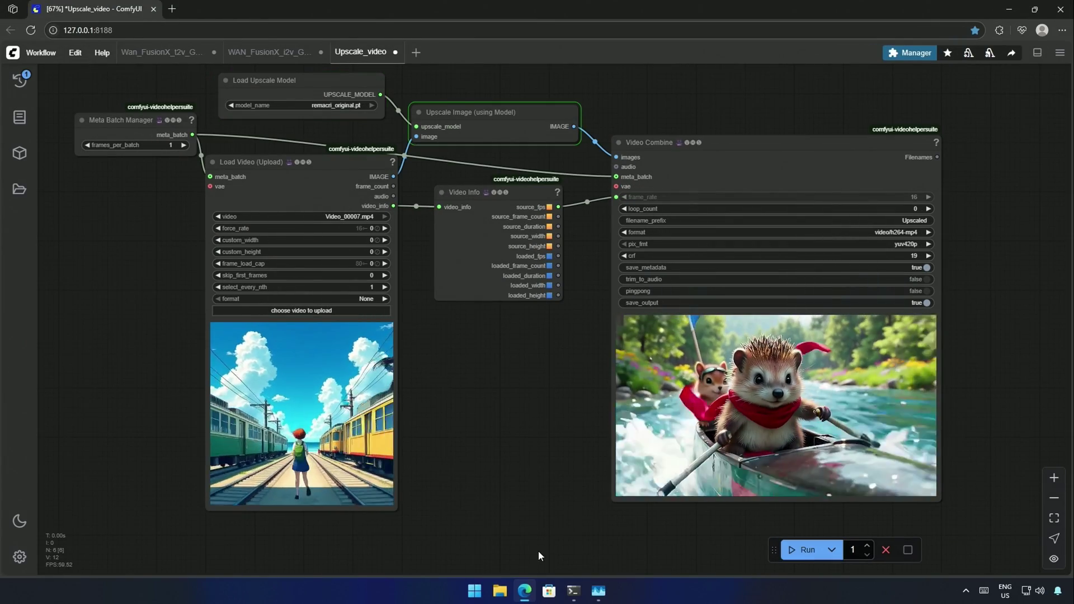
# Step: Watch the upscale's 81 meta-batches finish in the run_nvidia_gpu terminal, then return to the Upscale_video workflow
pyautogui.moveTo(517, 602)
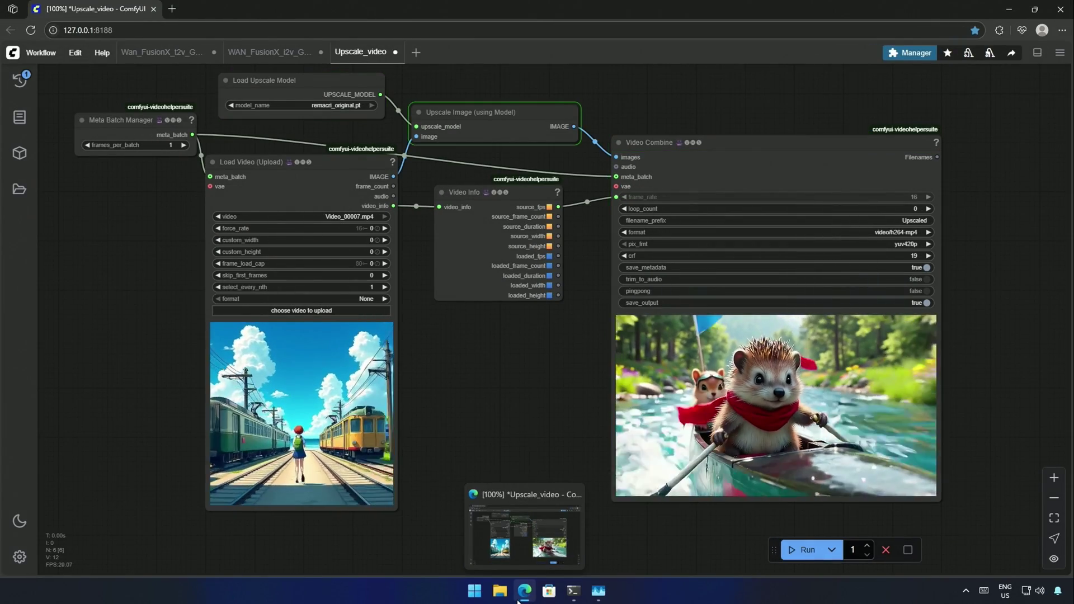
pyautogui.click(573, 592)
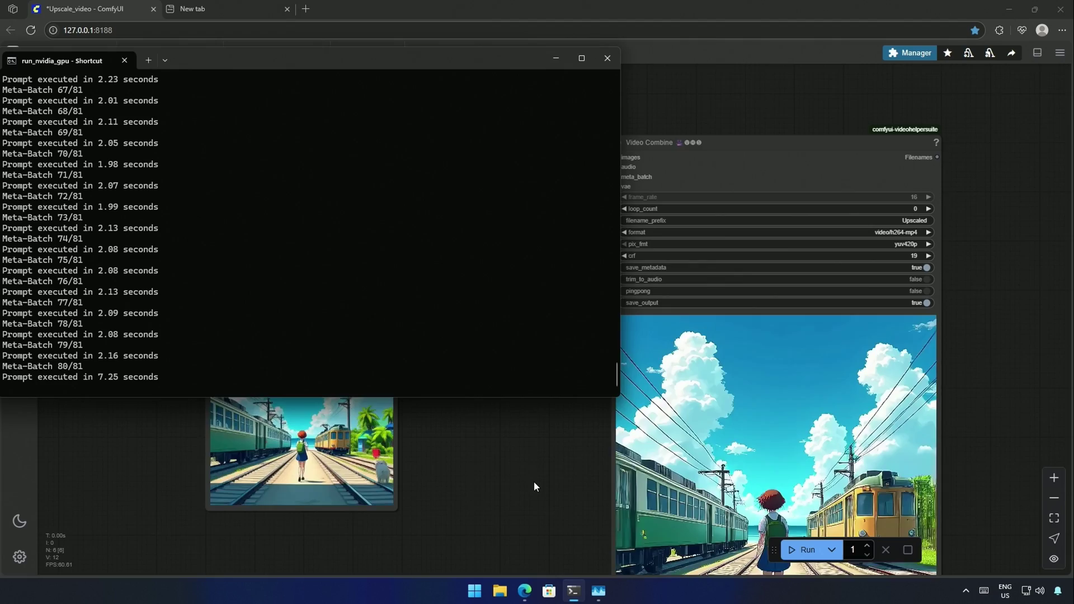
pyautogui.click(524, 590)
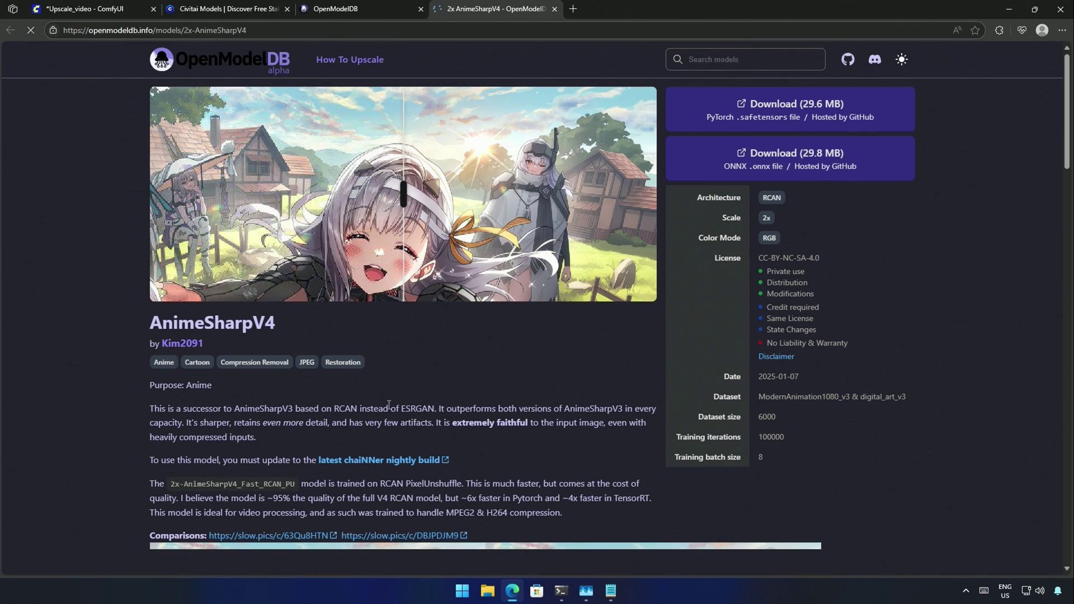
# Step: Drag the 2x-AnimeSharpV4 before/after comparison slider to inspect the upscaled result
pyautogui.moveTo(402, 190); pyautogui.dragTo(483, 203)
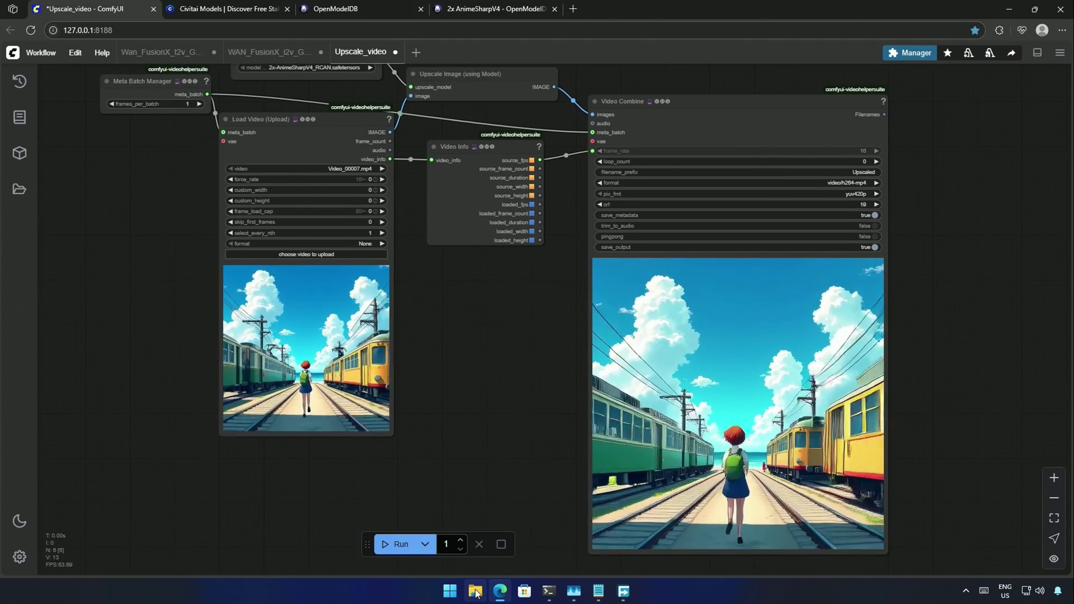
# Step: Frame the canvas around the upscale model loader and both WanFusionX video previews
pyautogui.moveTo(494, 447)
pyautogui.mouseDown()
pyautogui.moveTo(488, 482)
pyautogui.moveTo(511, 451)
pyautogui.mouseUp()
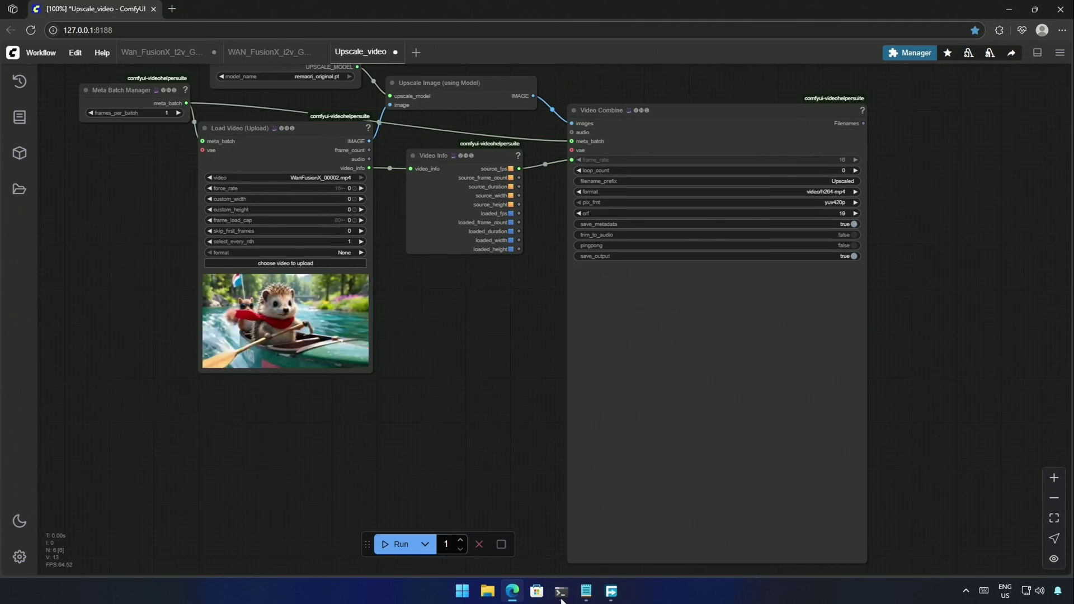
pyautogui.scroll(2, 526, 506)
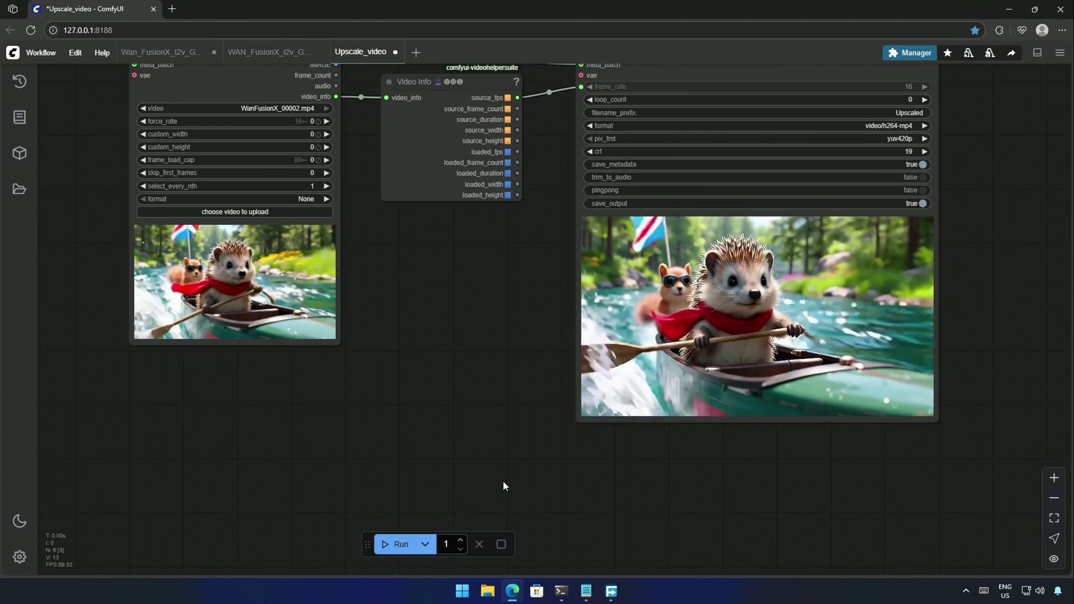
pyautogui.moveTo(502, 481); pyautogui.dragTo(502, 505)
pyautogui.scroll(1, 503, 505)
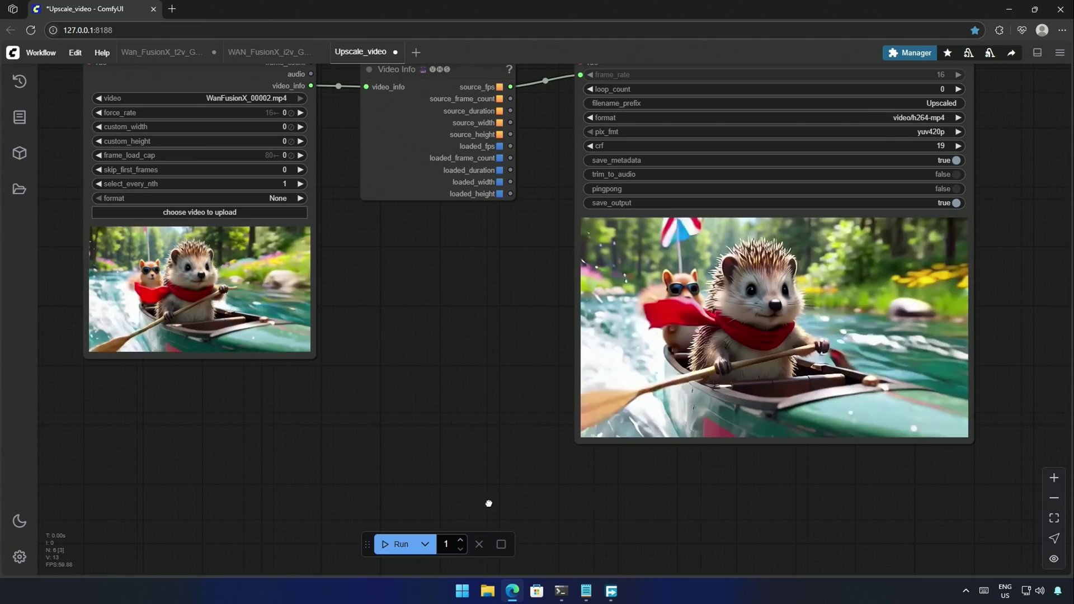
pyautogui.scroll(1, 489, 502)
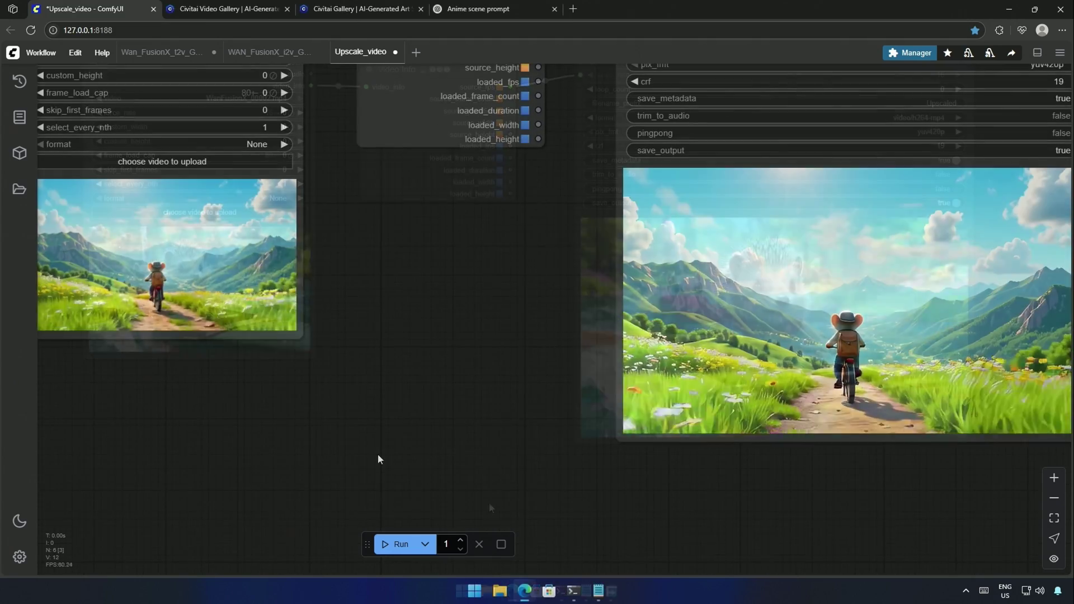
pyautogui.moveTo(376, 456); pyautogui.dragTo(284, 448)
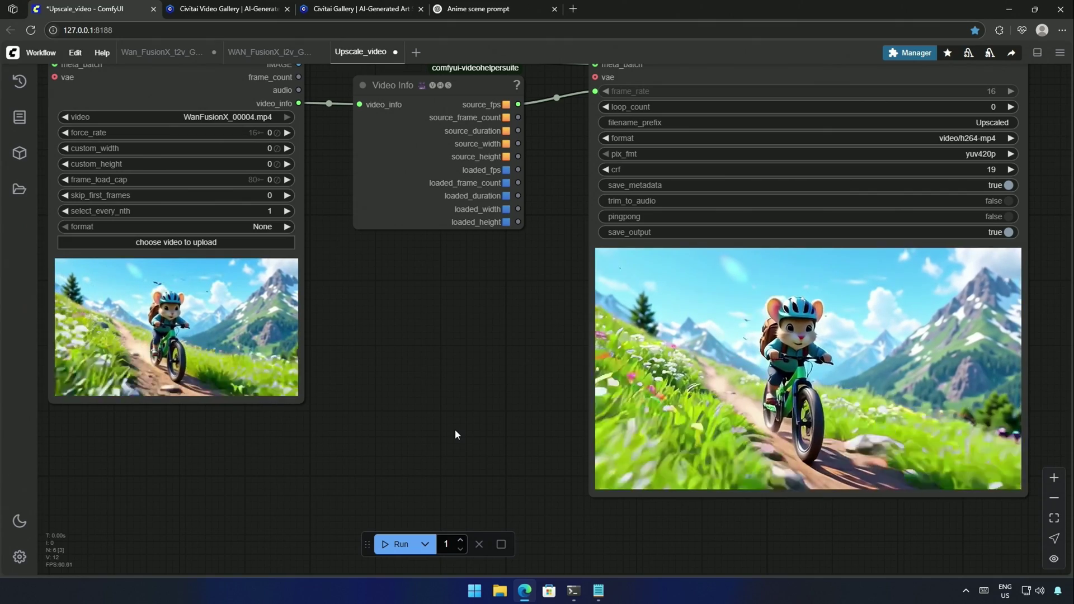
# Step: Check the upscale progress in the terminal log and return to the ComfyUI workflow
pyautogui.hotkey('alt', 'Tab')
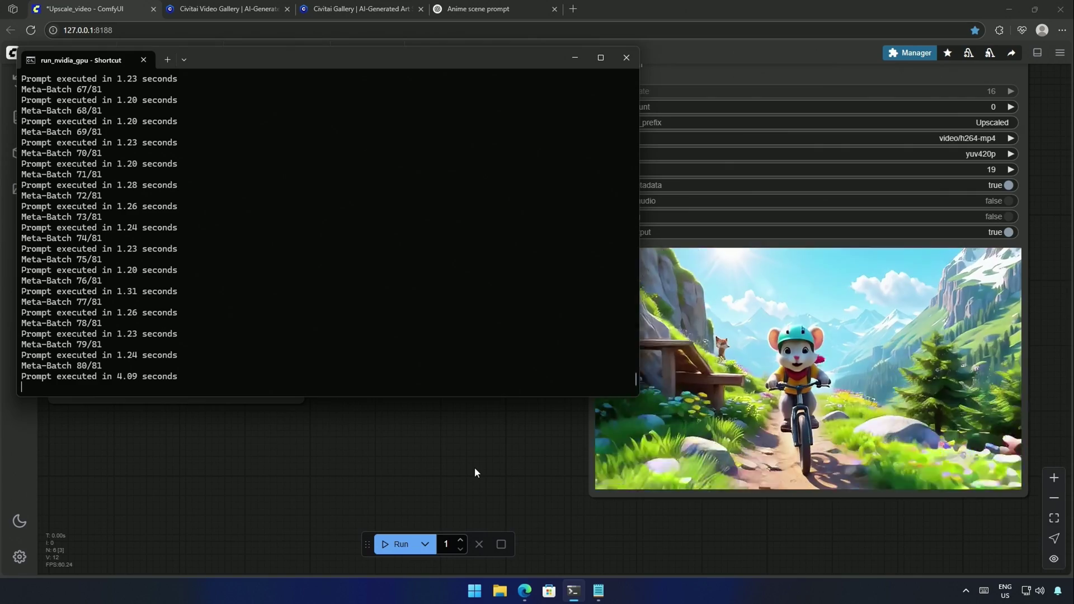
pyautogui.hotkey('alt', 'Tab')
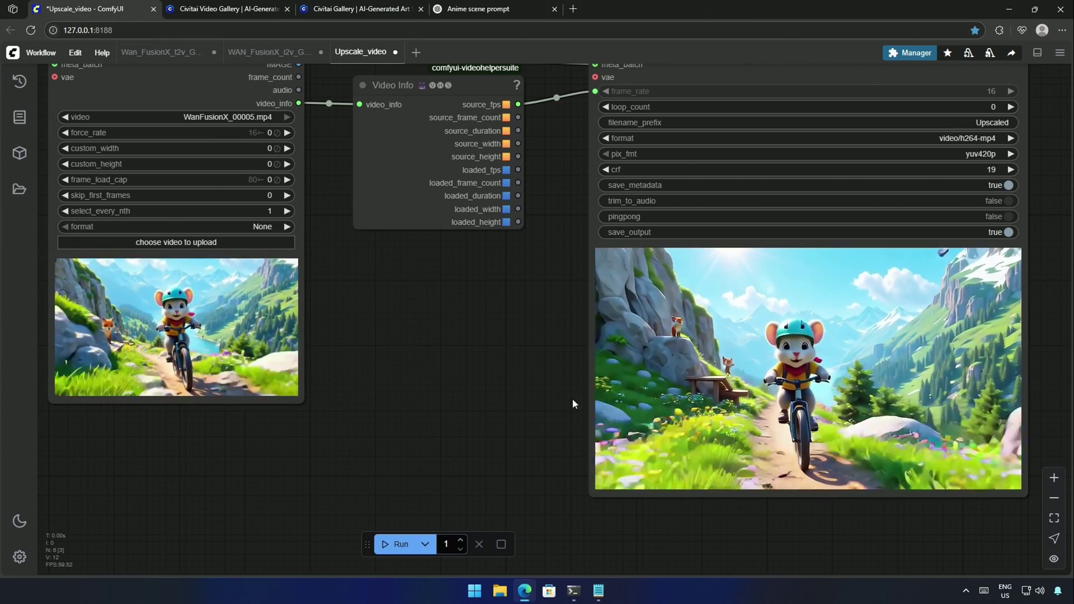
pyautogui.moveTo(669, 337)
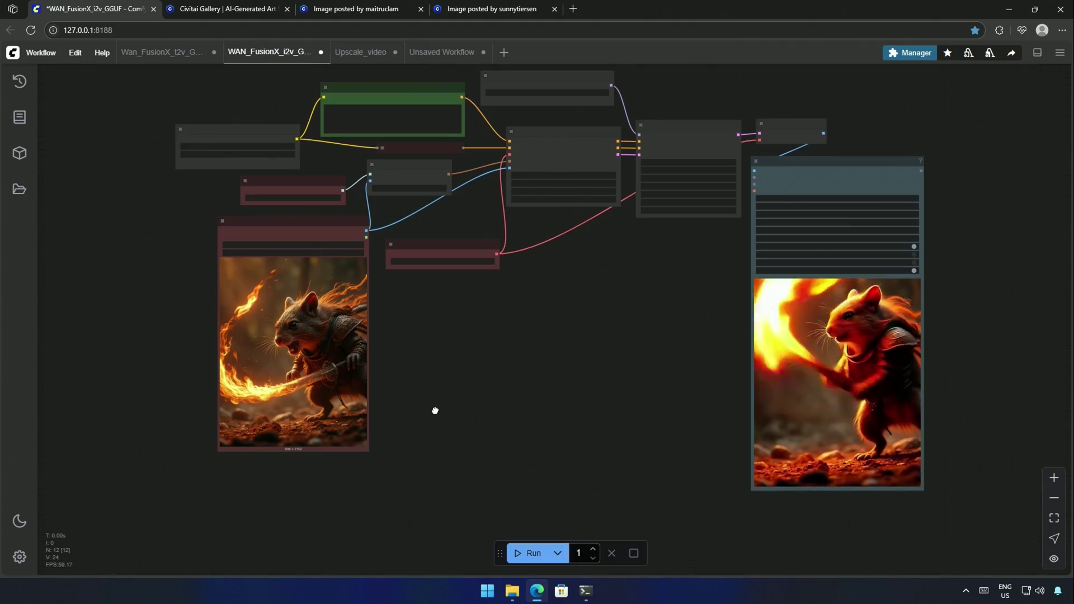
# Step: Pan Unsaved Workflow (3) to look over its nodes and the 1024×1024 skeleton-motorbike start image
pyautogui.moveTo(434, 410); pyautogui.dragTo(404, 394)
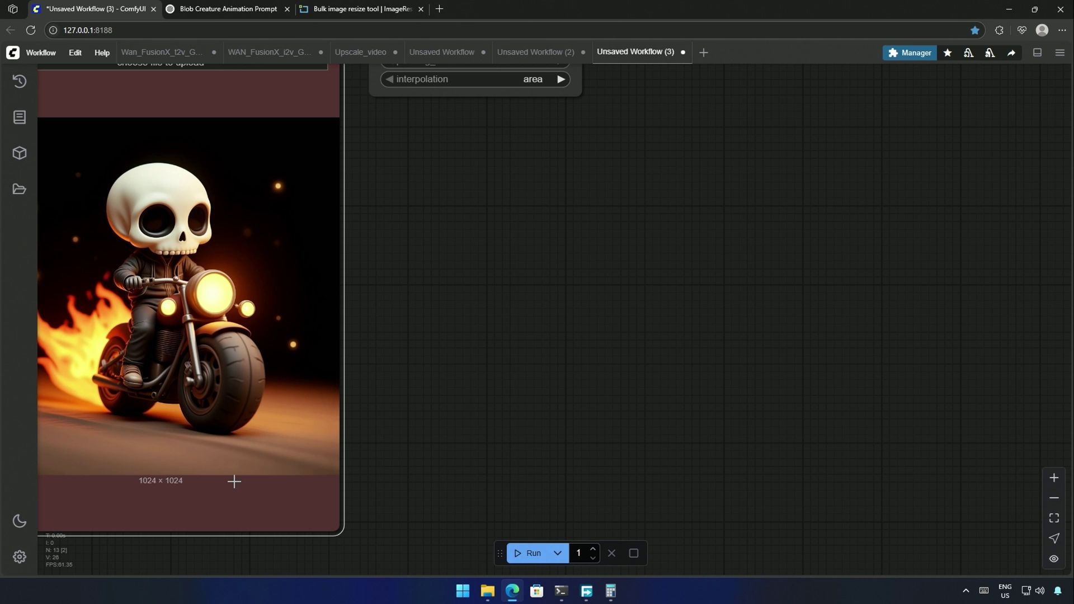
# Step: Inspect the skeleton clip's resize, CLIP vision, prompt, Q8 Unet Loader, WanImageToVideo and KSampler settings
pyautogui.scroll(-5, 478, 317)
pyautogui.moveTo(497, 470); pyautogui.dragTo(440, 480)
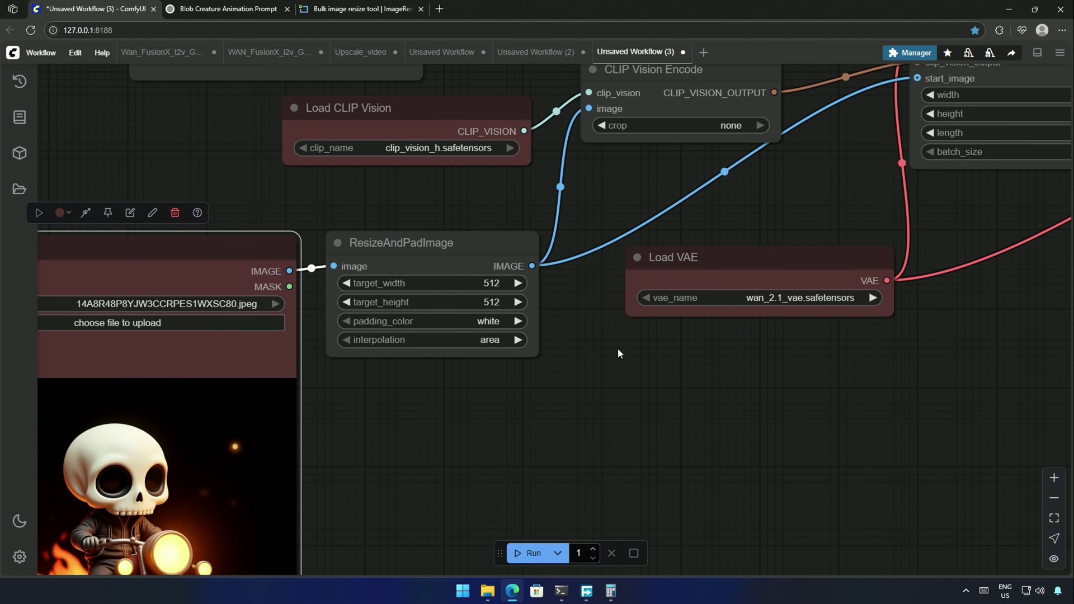
pyautogui.scroll(-3, 615, 351)
pyautogui.moveTo(615, 350); pyautogui.dragTo(438, 467)
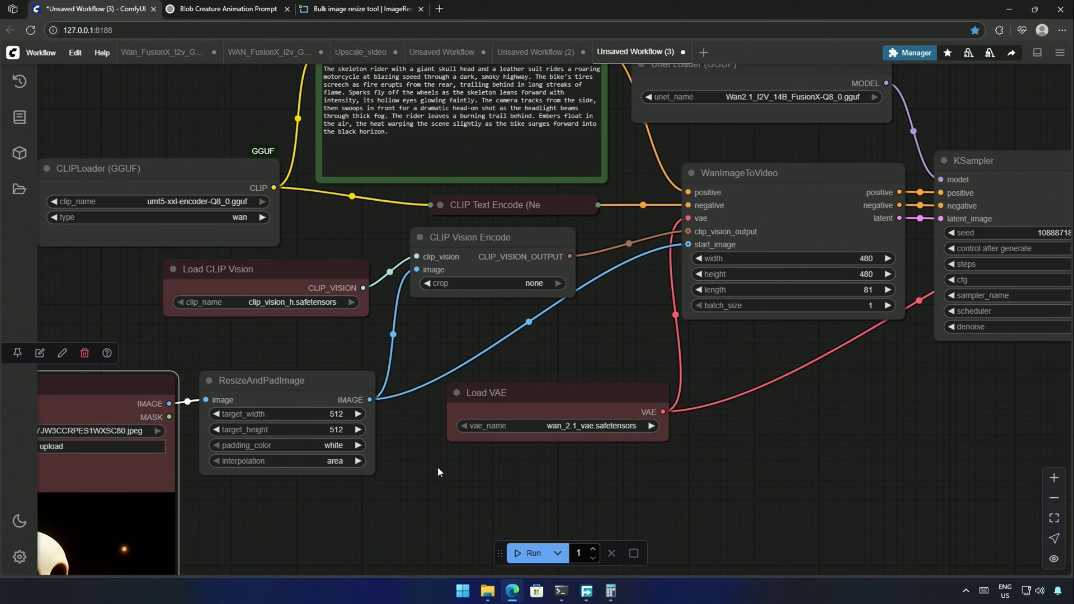
pyautogui.moveTo(761, 435); pyautogui.dragTo(663, 461)
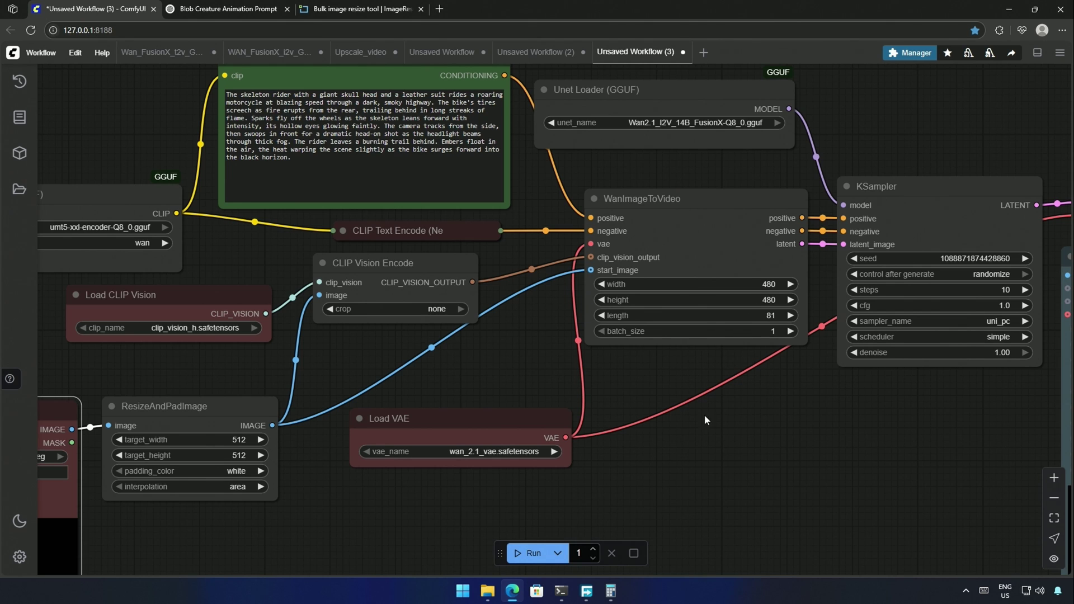
pyautogui.moveTo(705, 420); pyautogui.dragTo(714, 444)
pyautogui.scroll(-1, 714, 443)
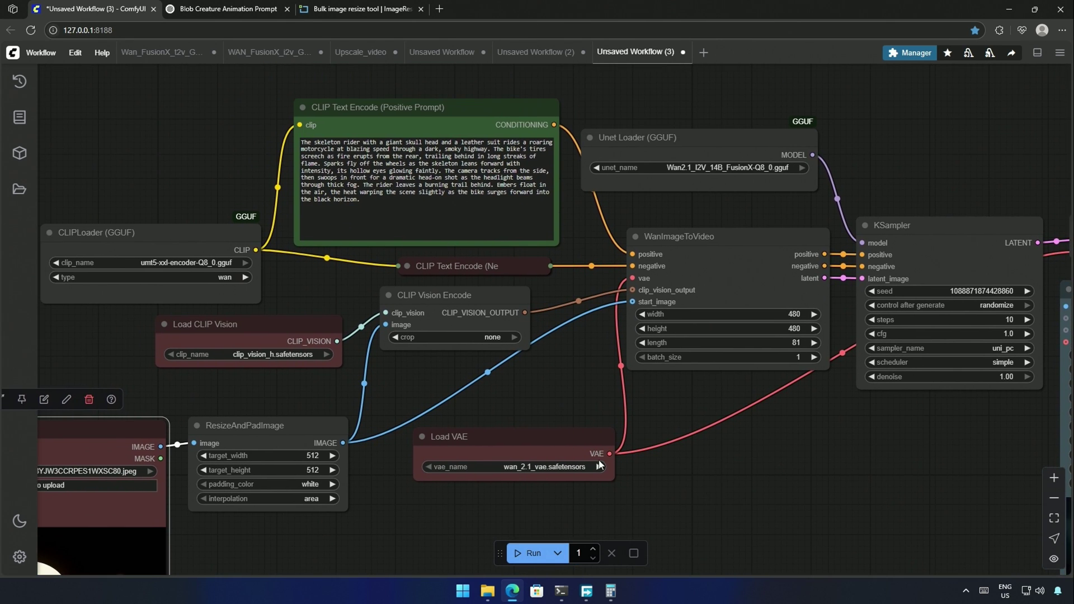
pyautogui.scroll(5, 600, 464)
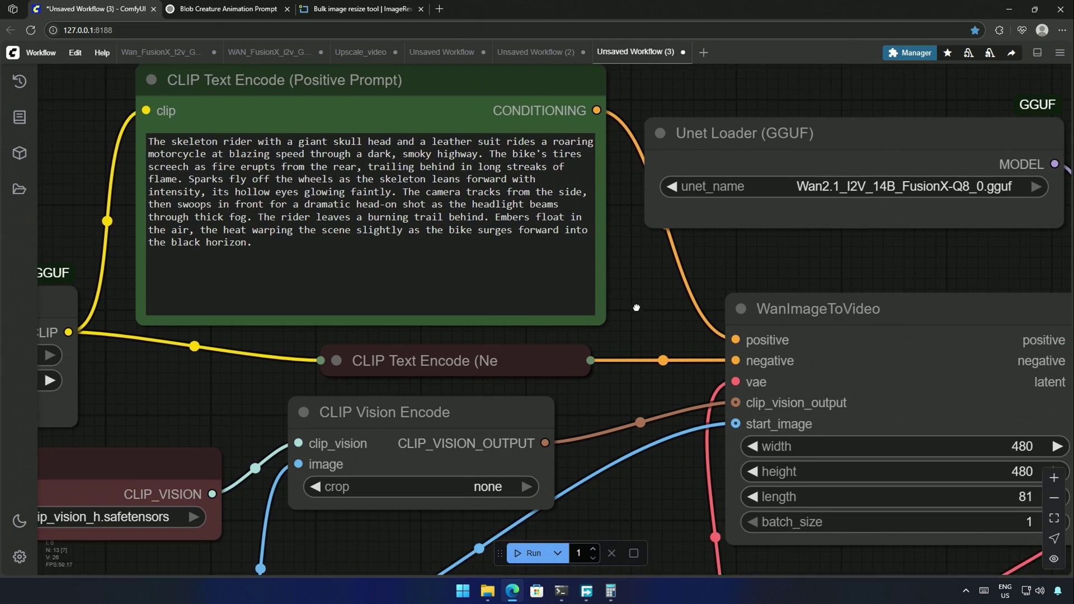
pyautogui.moveTo(637, 308); pyautogui.dragTo(714, 333)
pyautogui.scroll(-4, 713, 333)
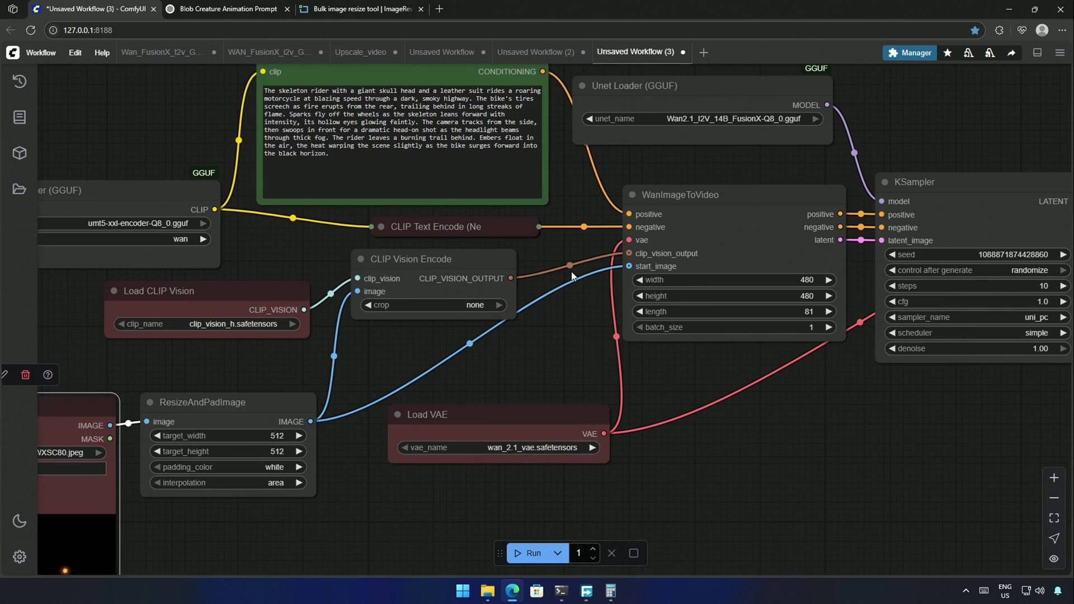
pyautogui.scroll(3, 629, 307)
pyautogui.scroll(-3, 663, 385)
pyautogui.scroll(5, 628, 362)
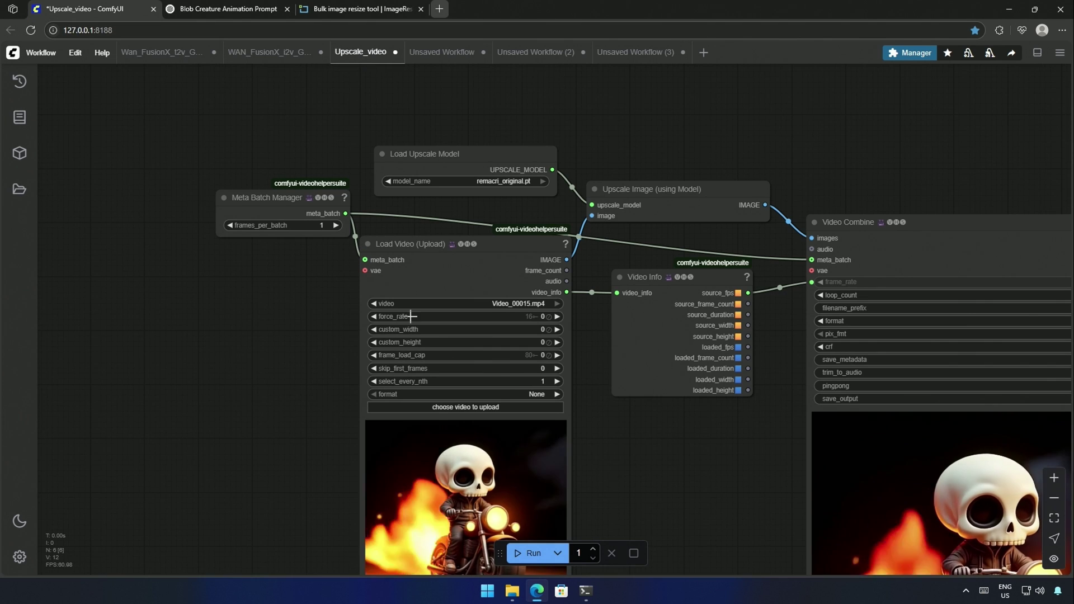
# Step: Load Video_00017.mp4 from the ComfyUI output folder into Load Video and close Free Download Manager
pyautogui.click(496, 408)
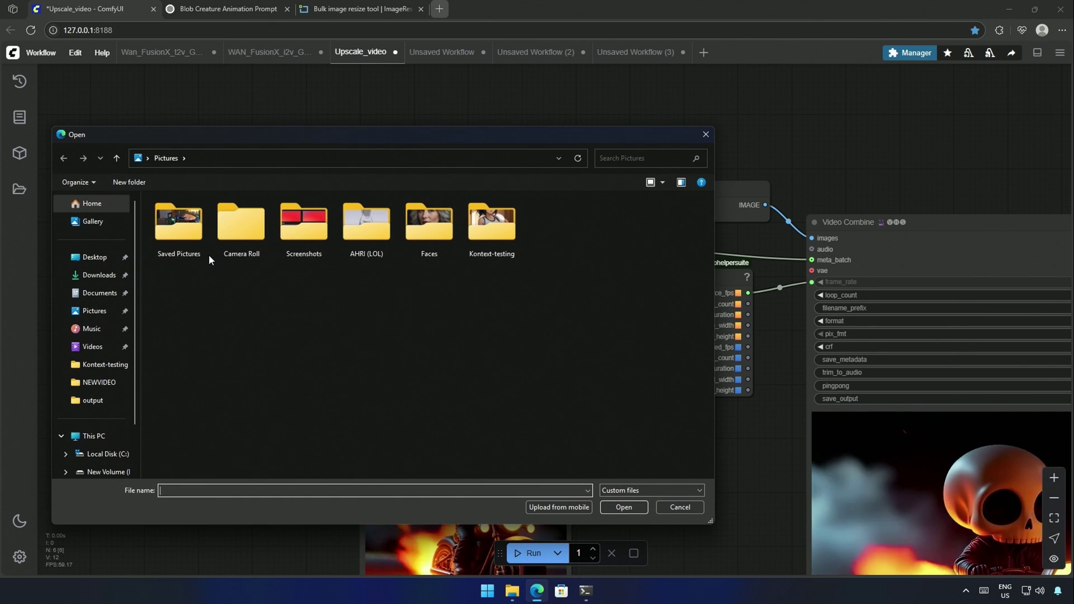
pyautogui.click(88, 408)
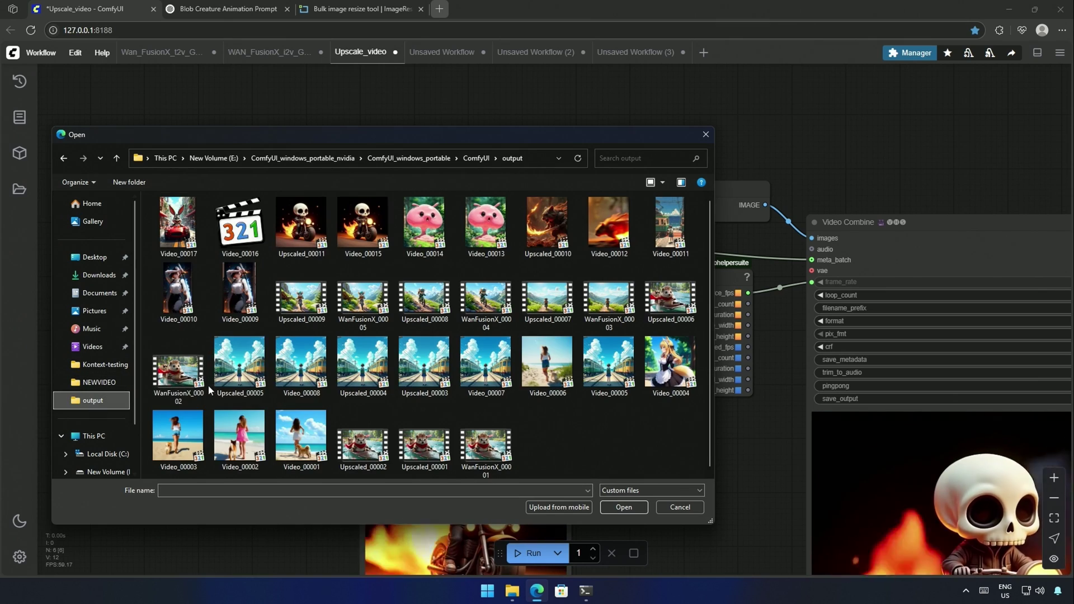
pyautogui.click(174, 227)
pyautogui.doubleClick(173, 225)
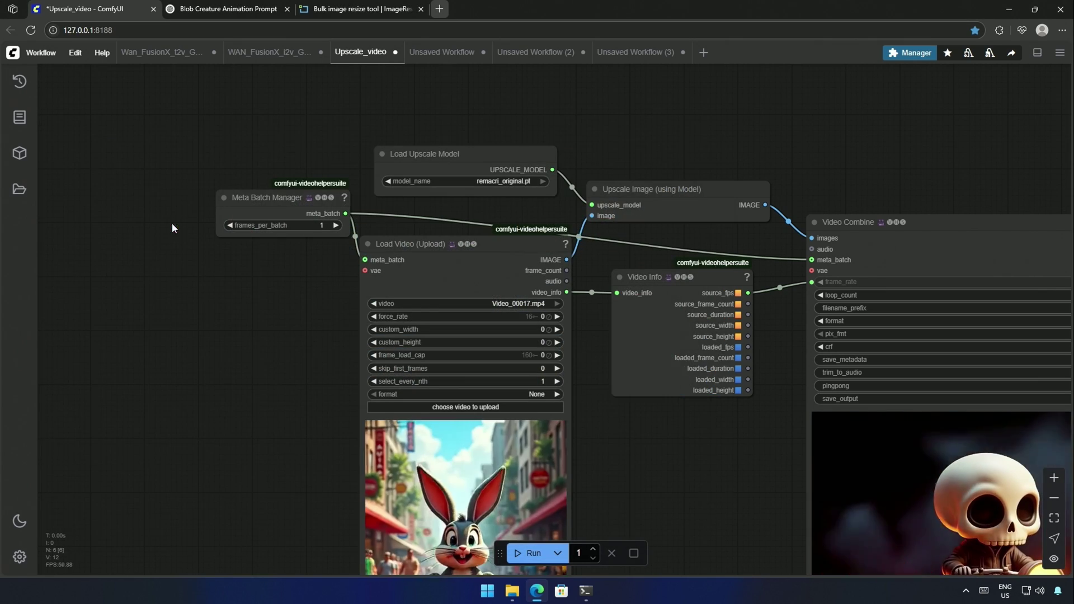
pyautogui.moveTo(230, 425); pyautogui.dragTo(231, 240)
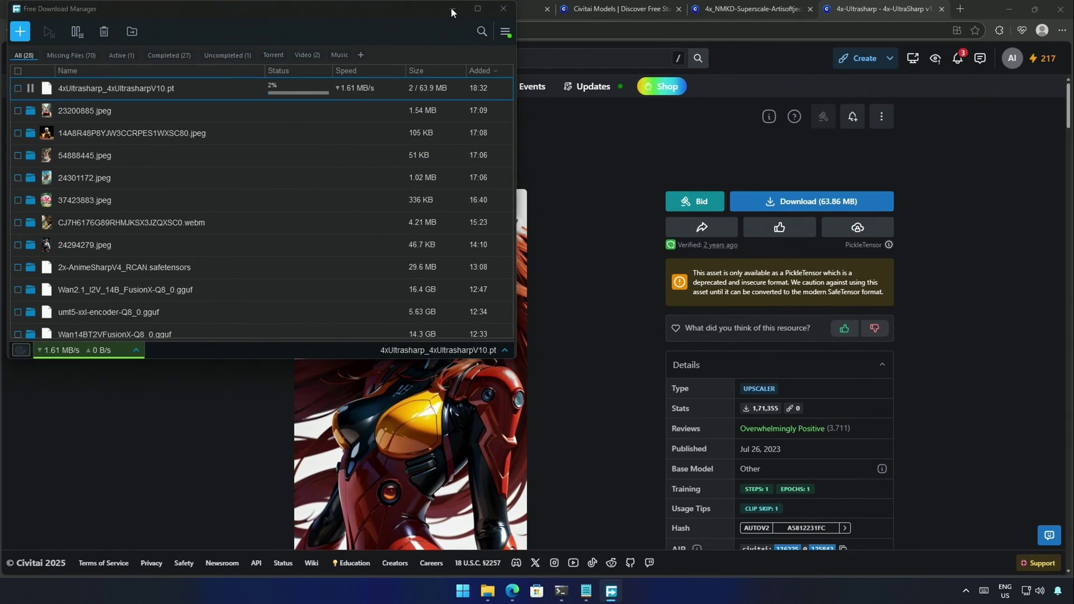
pyautogui.click(451, 8)
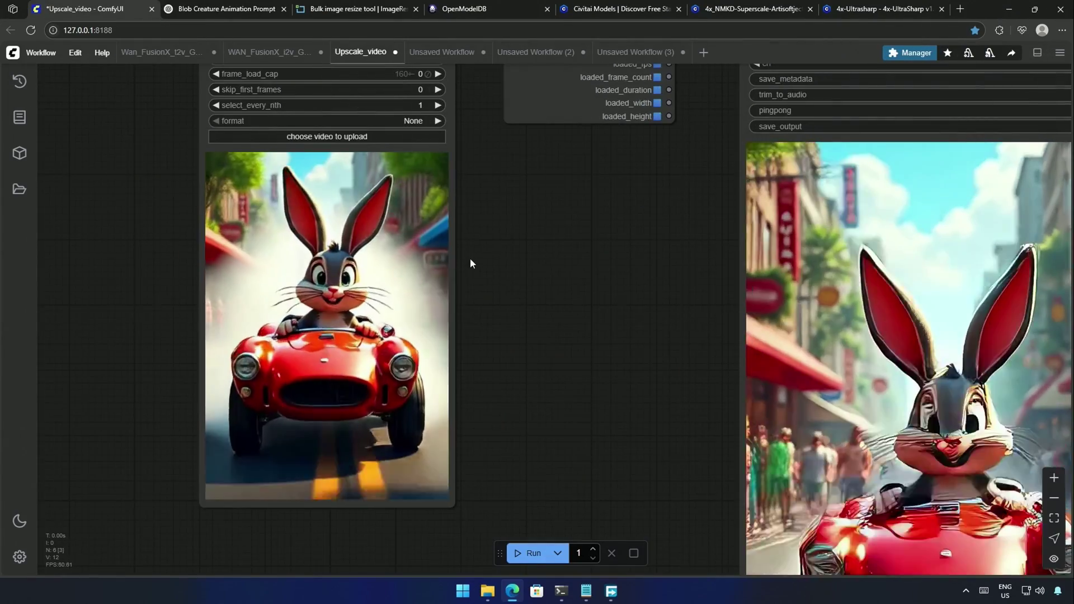
pyautogui.scroll(-5, 470, 263)
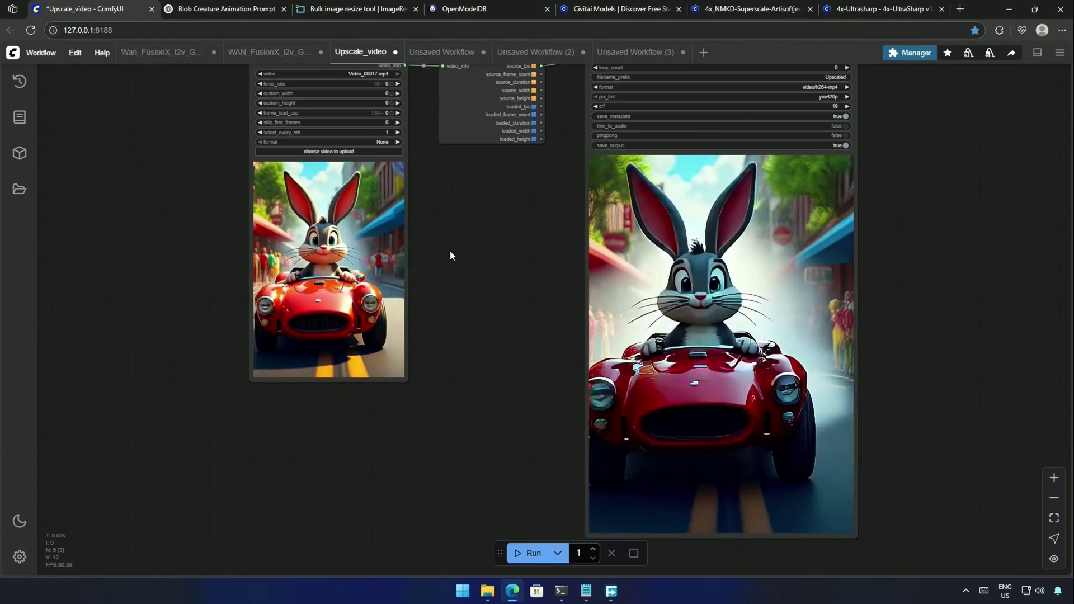